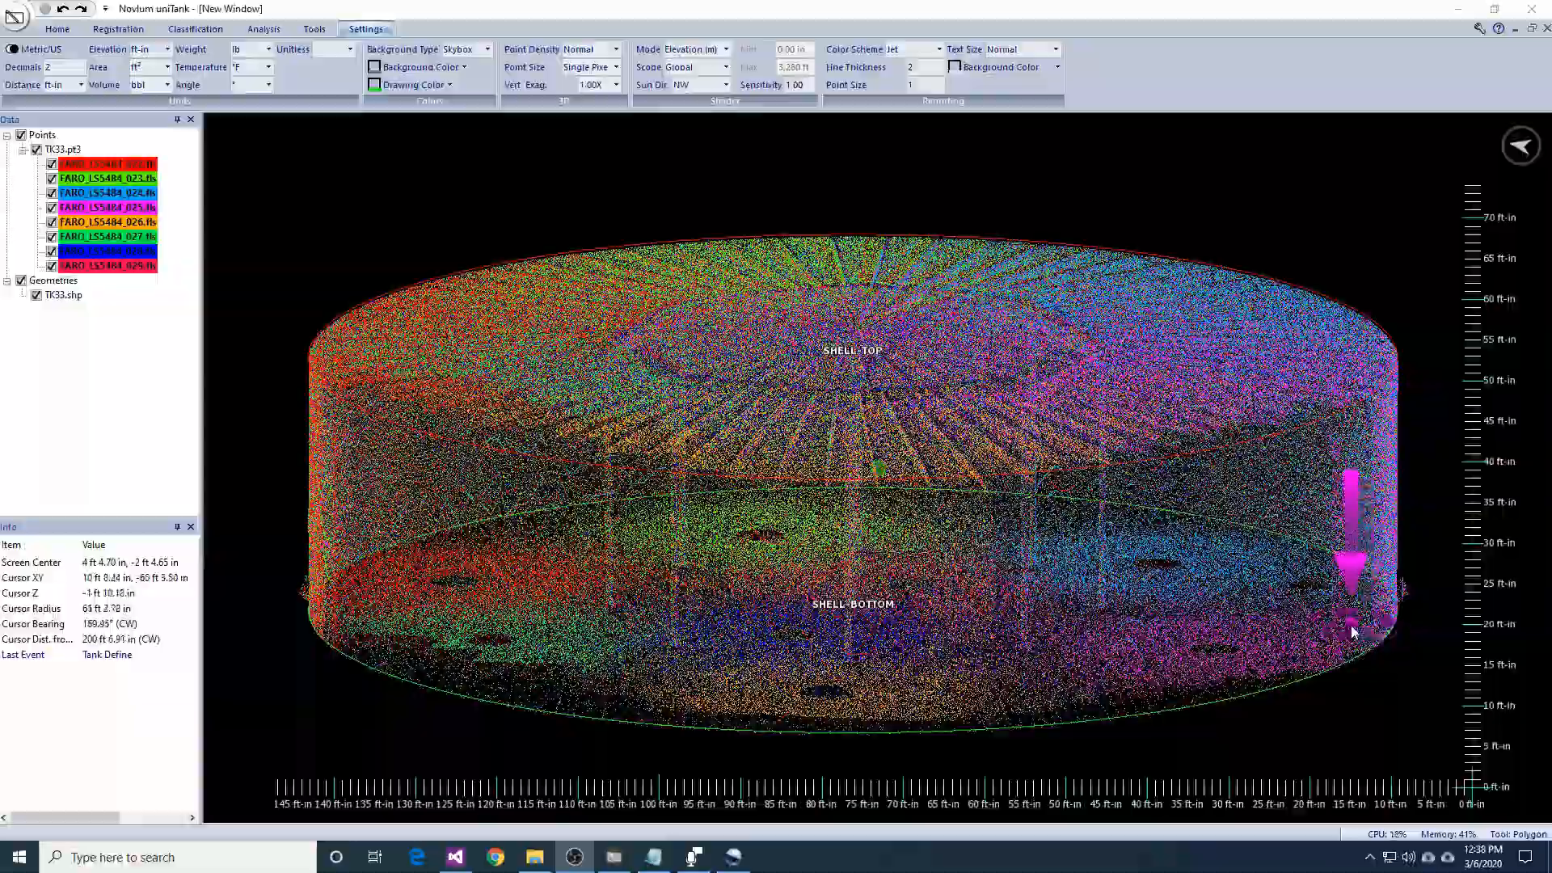
# Step: Switch the tank point cloud view to cylindrical mode
pyautogui.moveTo(1123, 472); pyautogui.dragTo(1121, 551, button='middle')
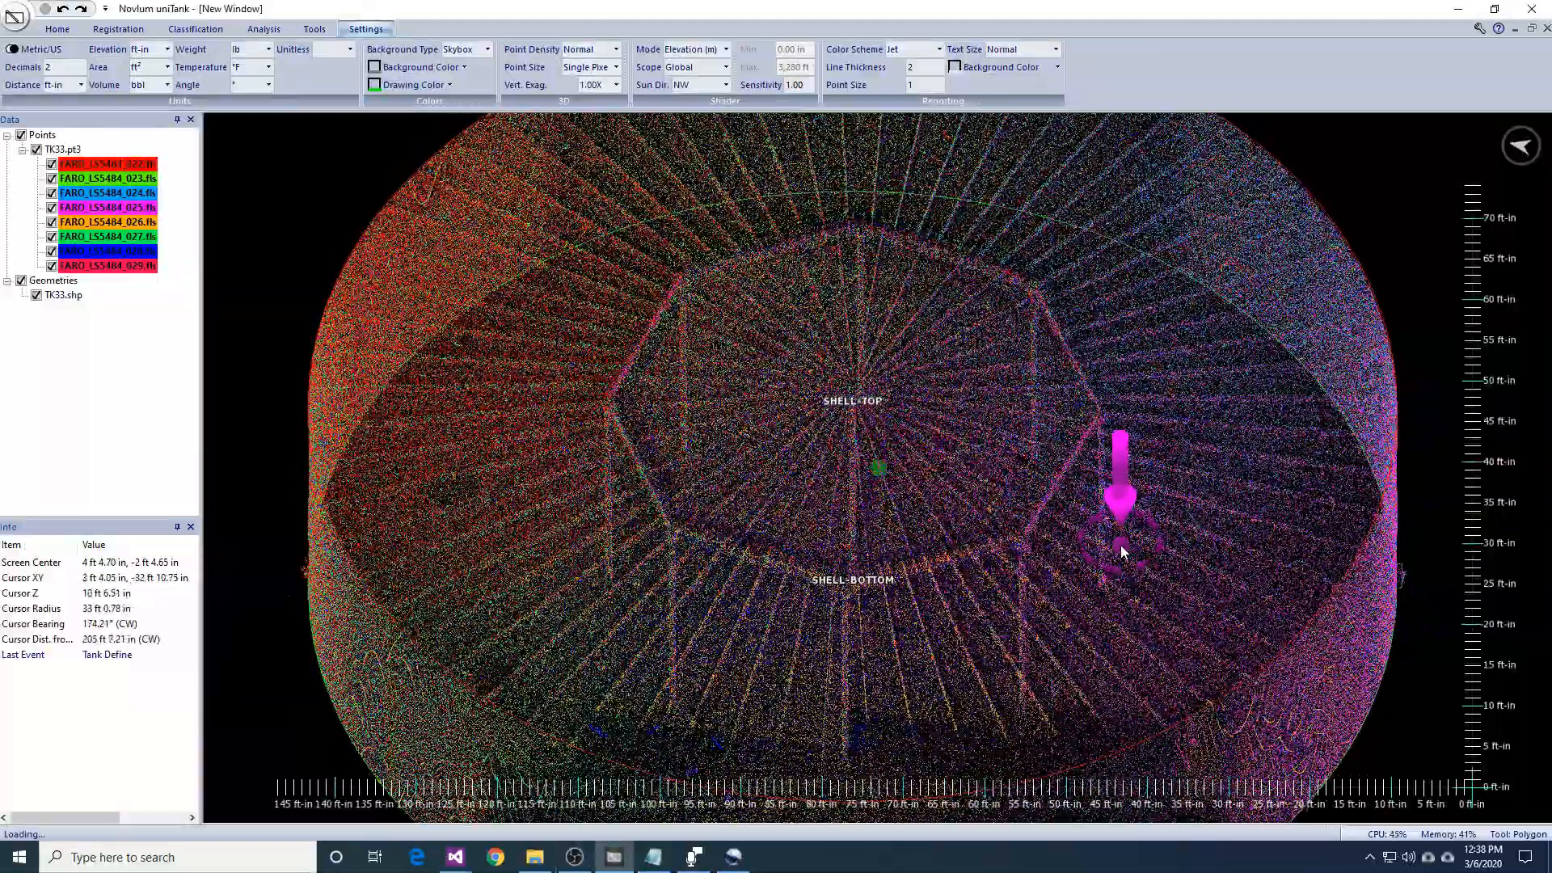
pyautogui.click(65, 30)
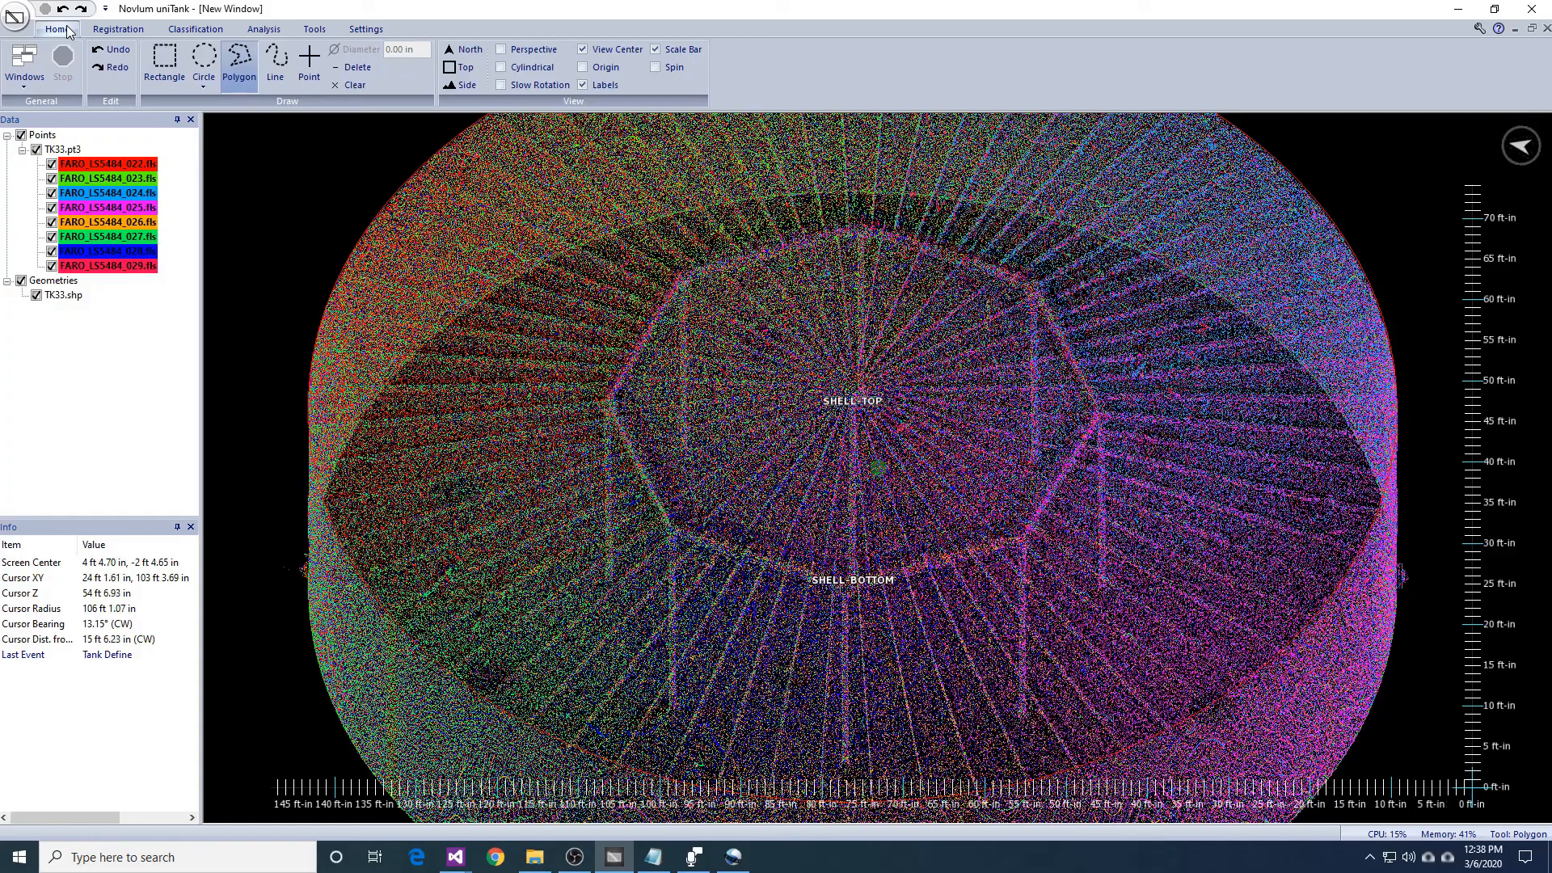
pyautogui.click(532, 73)
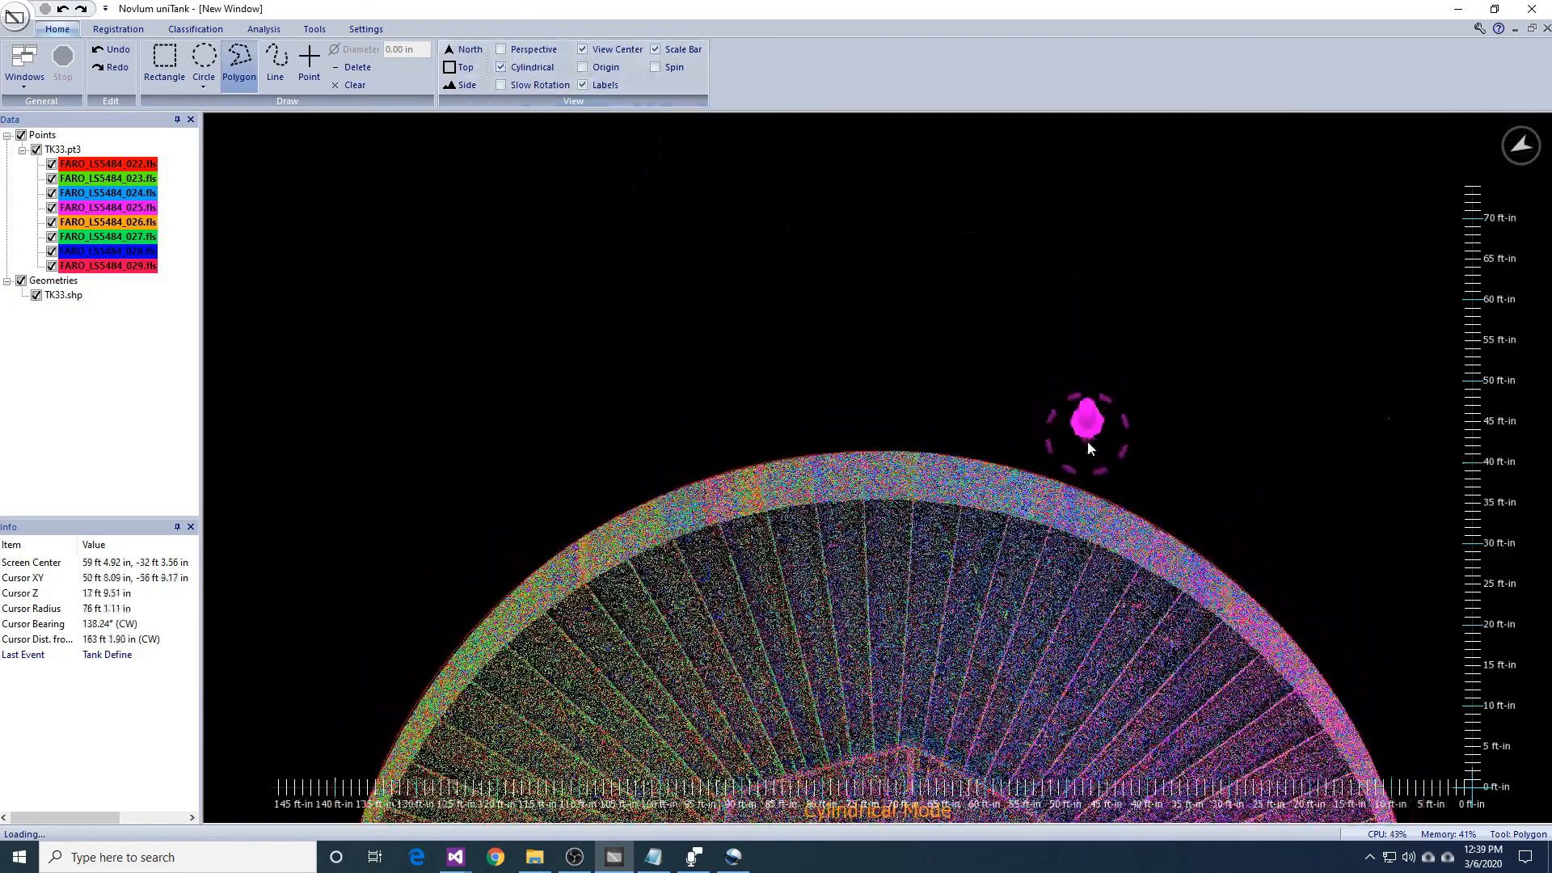
# Step: Set the tank registration diameter to 134 ft
pyautogui.click(123, 29)
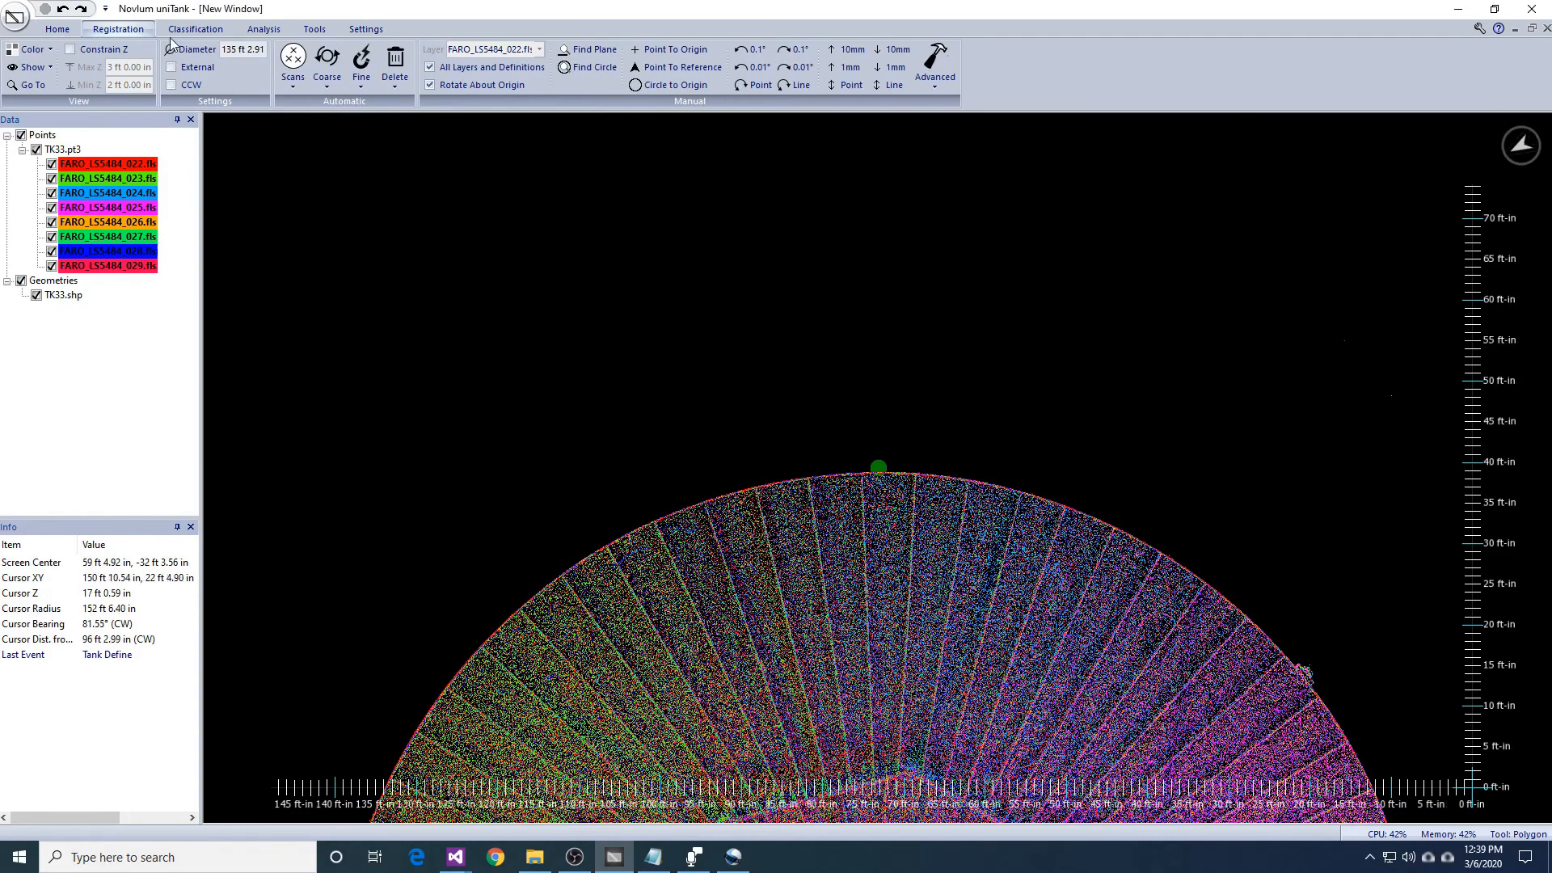
pyautogui.click(230, 53)
pyautogui.write('13')
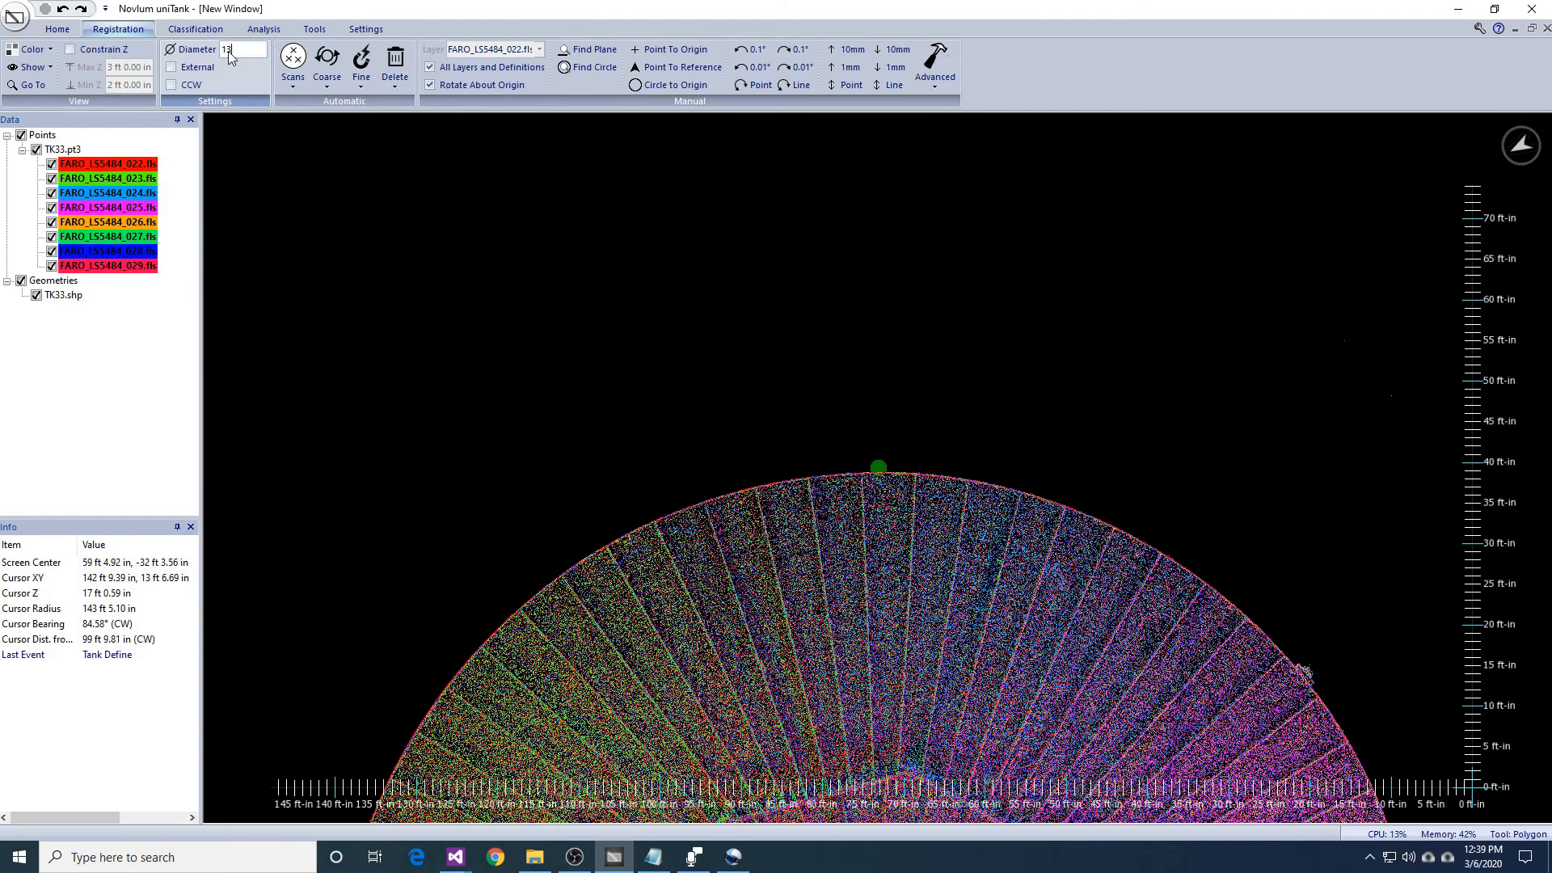
pyautogui.write('4')
pyautogui.press('Return')
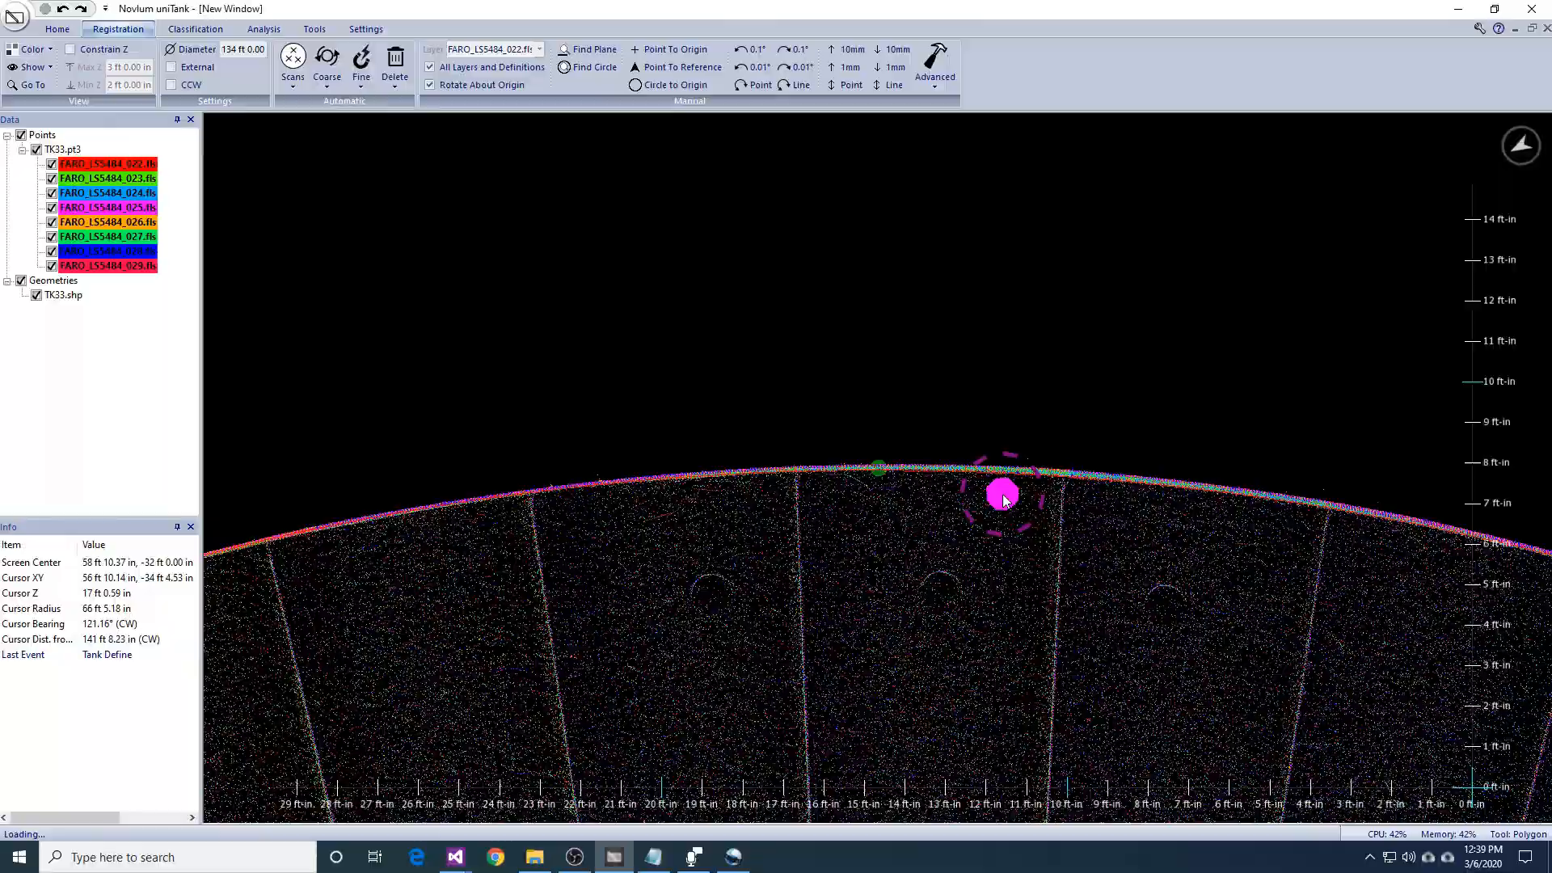
pyautogui.moveTo(1223, 557); pyautogui.dragTo(808, 676, button='middle')
pyautogui.moveTo(1369, 726); pyautogui.dragTo(1142, 480, button='middle')
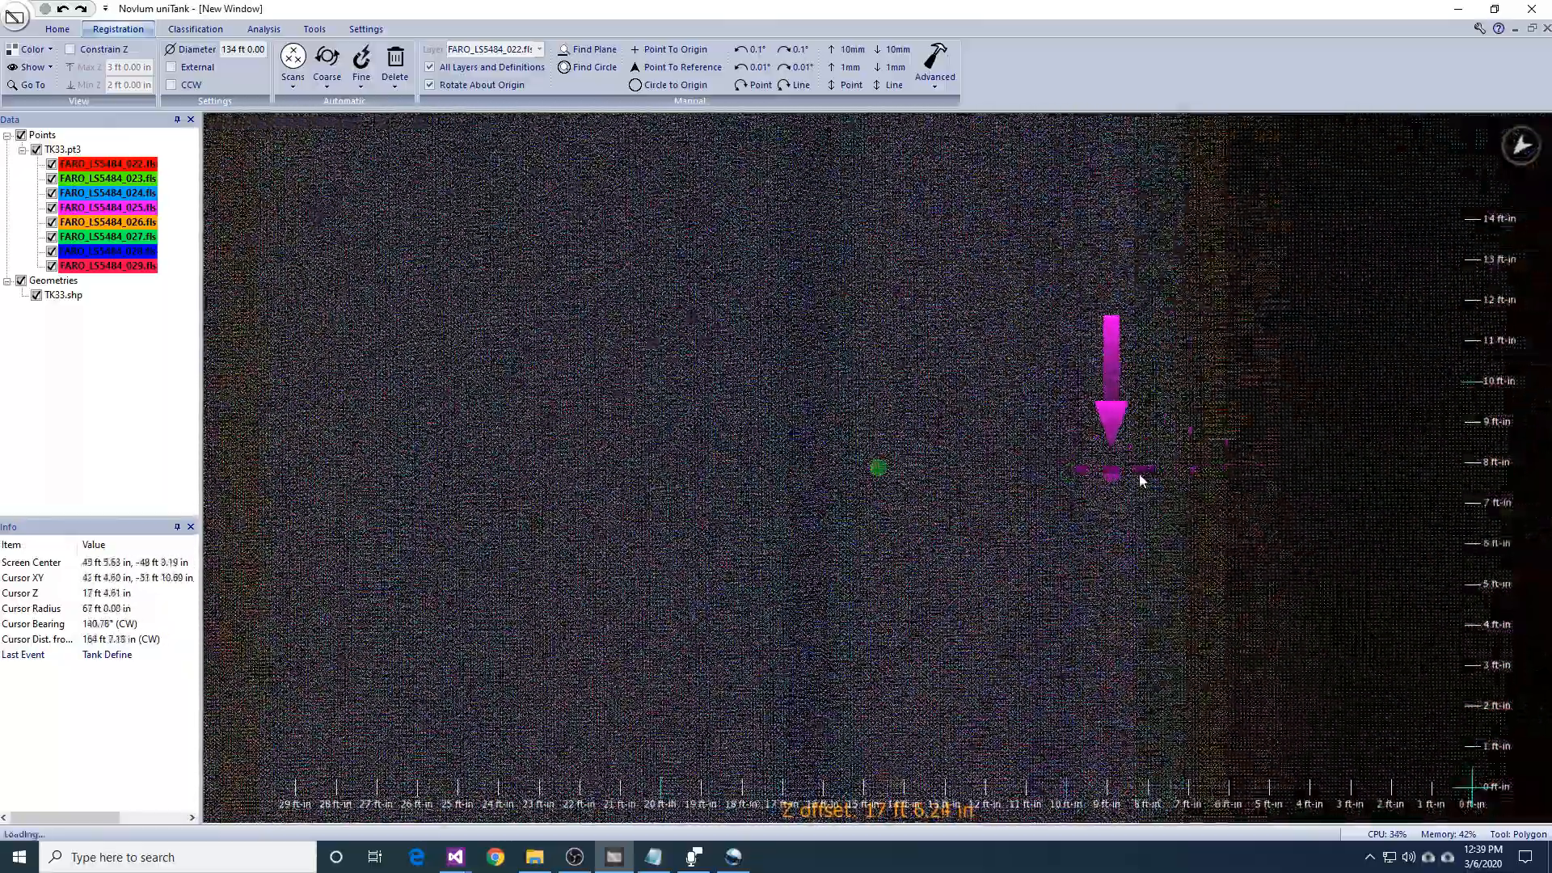
# Step: Load the shell models Alignment - Extrema.3ds, Intensity.3ds and Standard Deviation.3ds from the Data folder
pyautogui.click(14, 16)
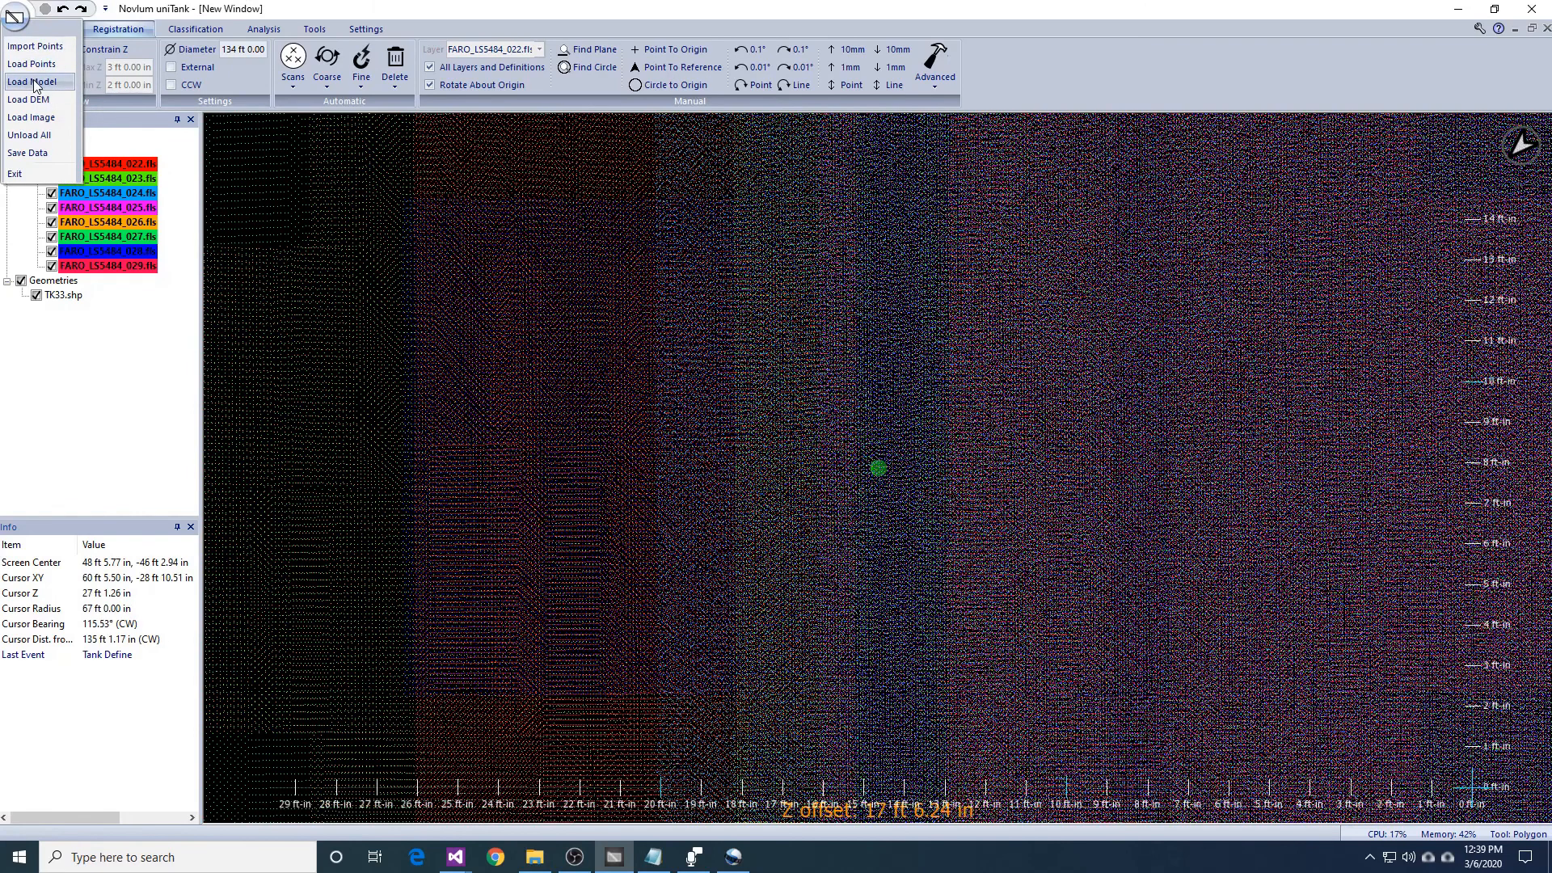
pyautogui.click(32, 81)
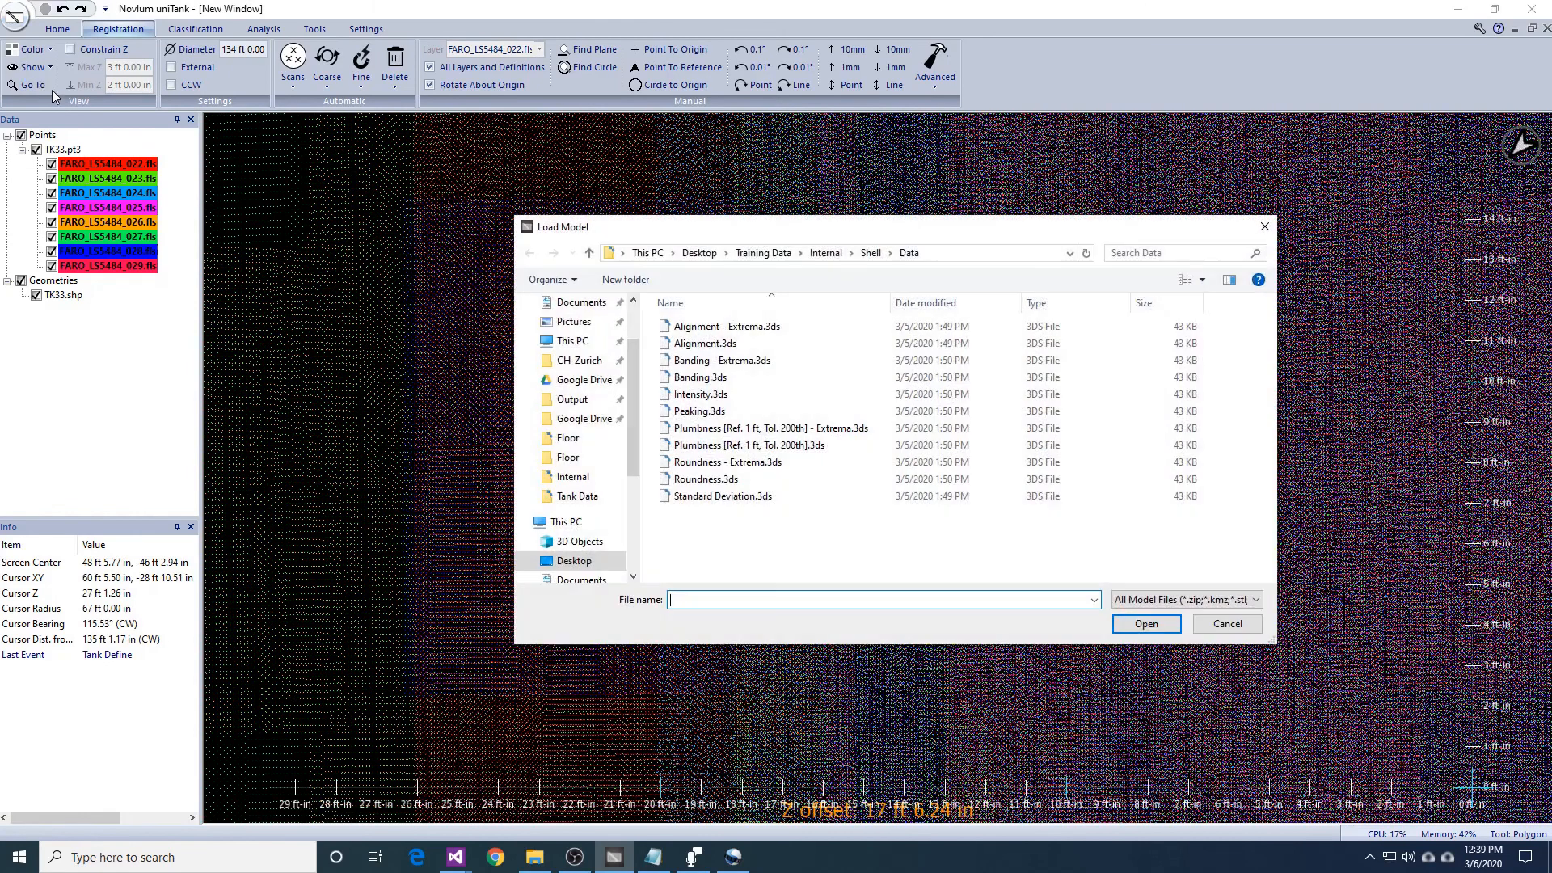
pyautogui.click(727, 329)
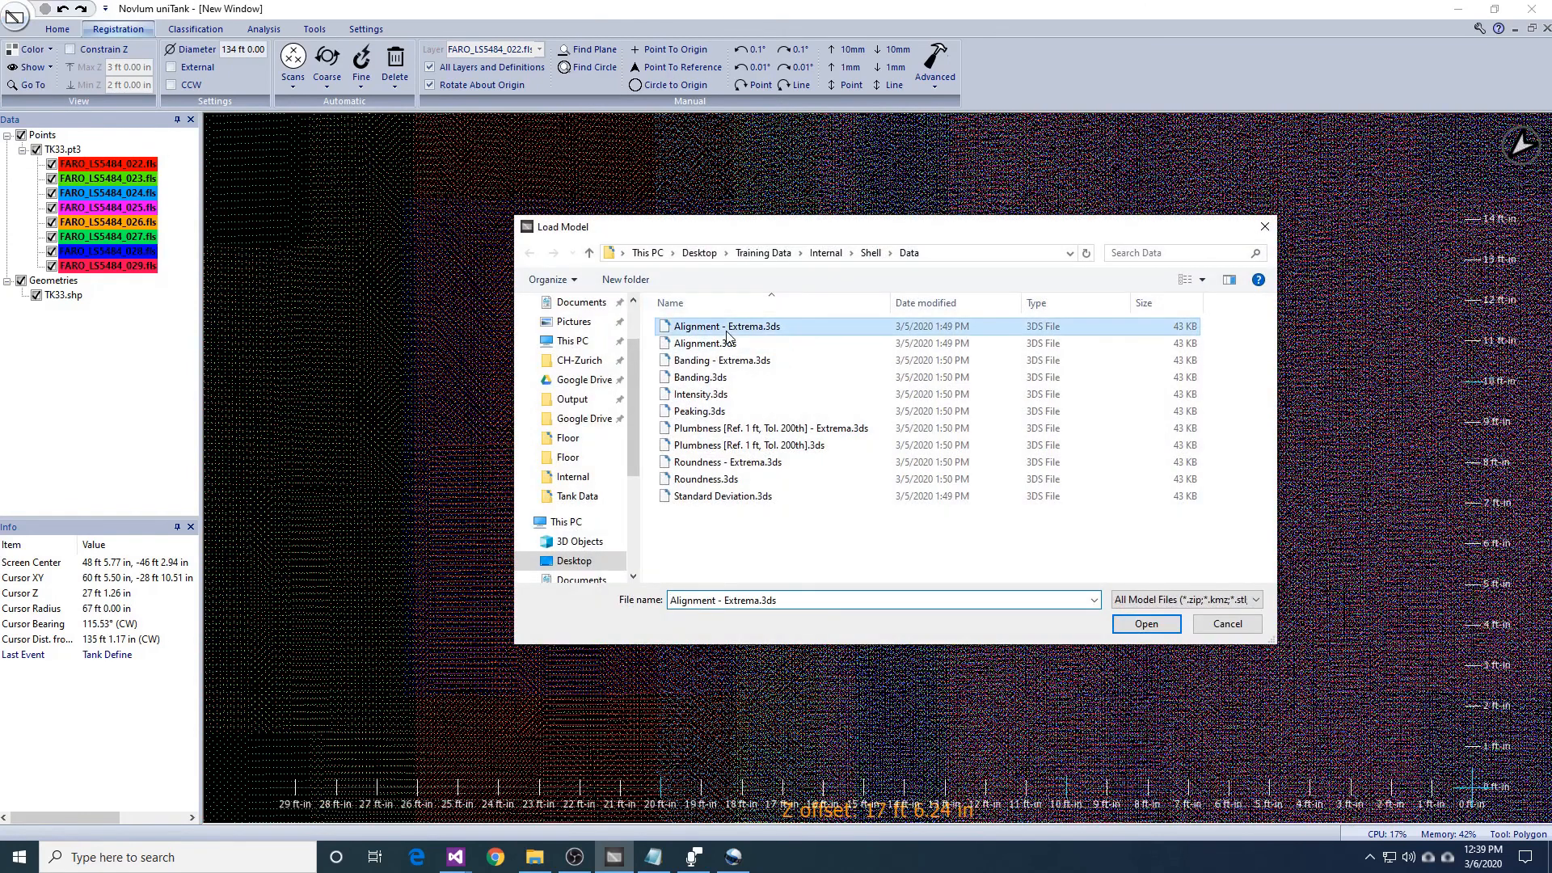
pyautogui.keyDown('ctrl'); pyautogui.click(702, 395); pyautogui.keyUp('ctrl')
pyautogui.keyDown('ctrl'); pyautogui.click(707, 497); pyautogui.keyUp('ctrl')
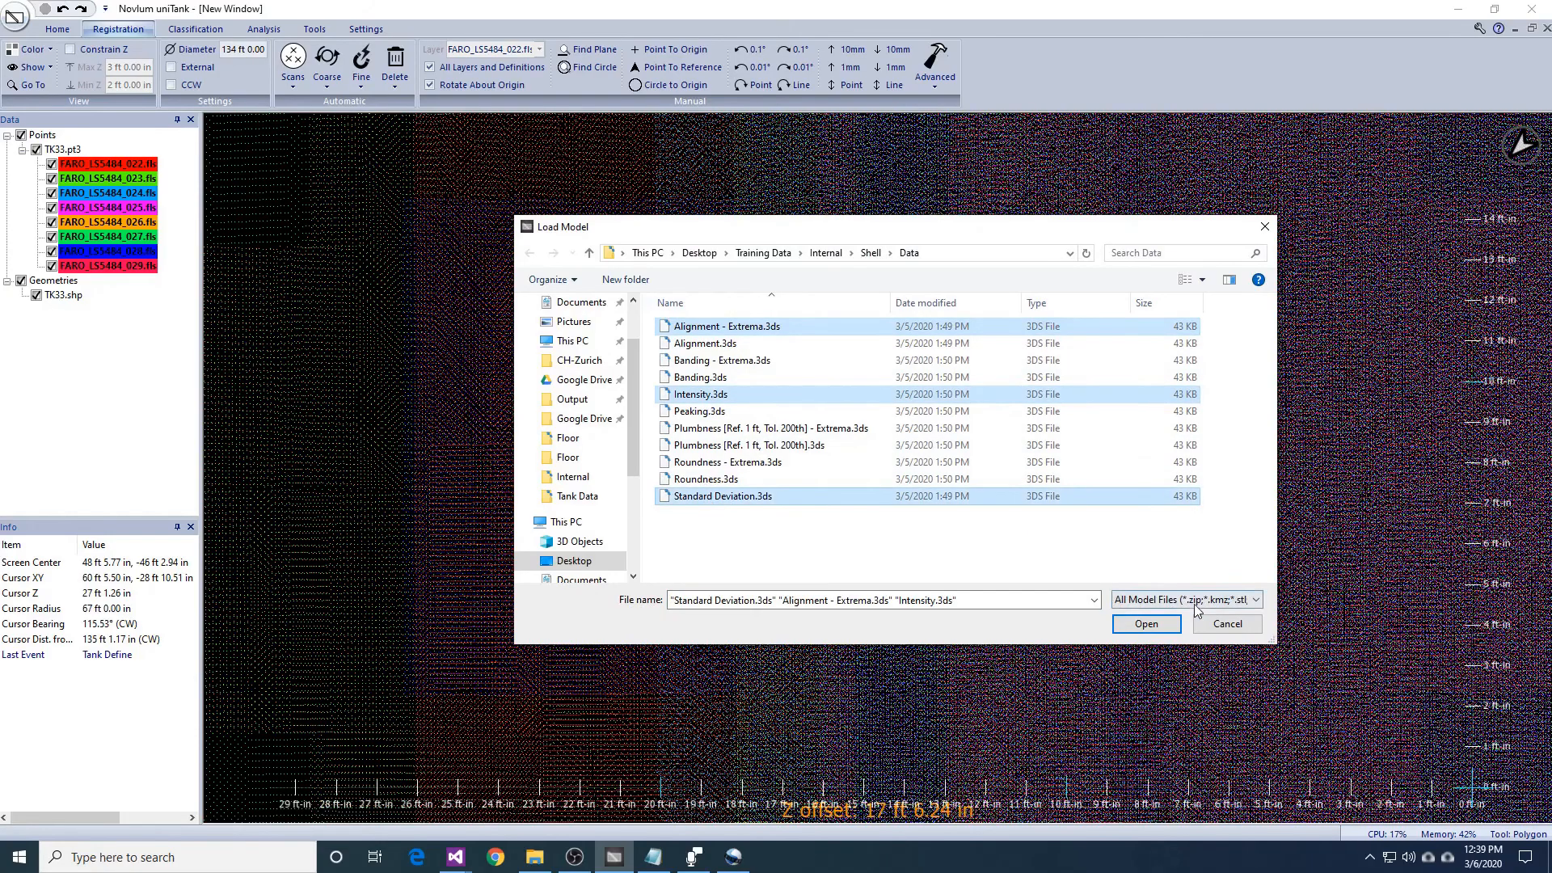
pyautogui.click(1167, 620)
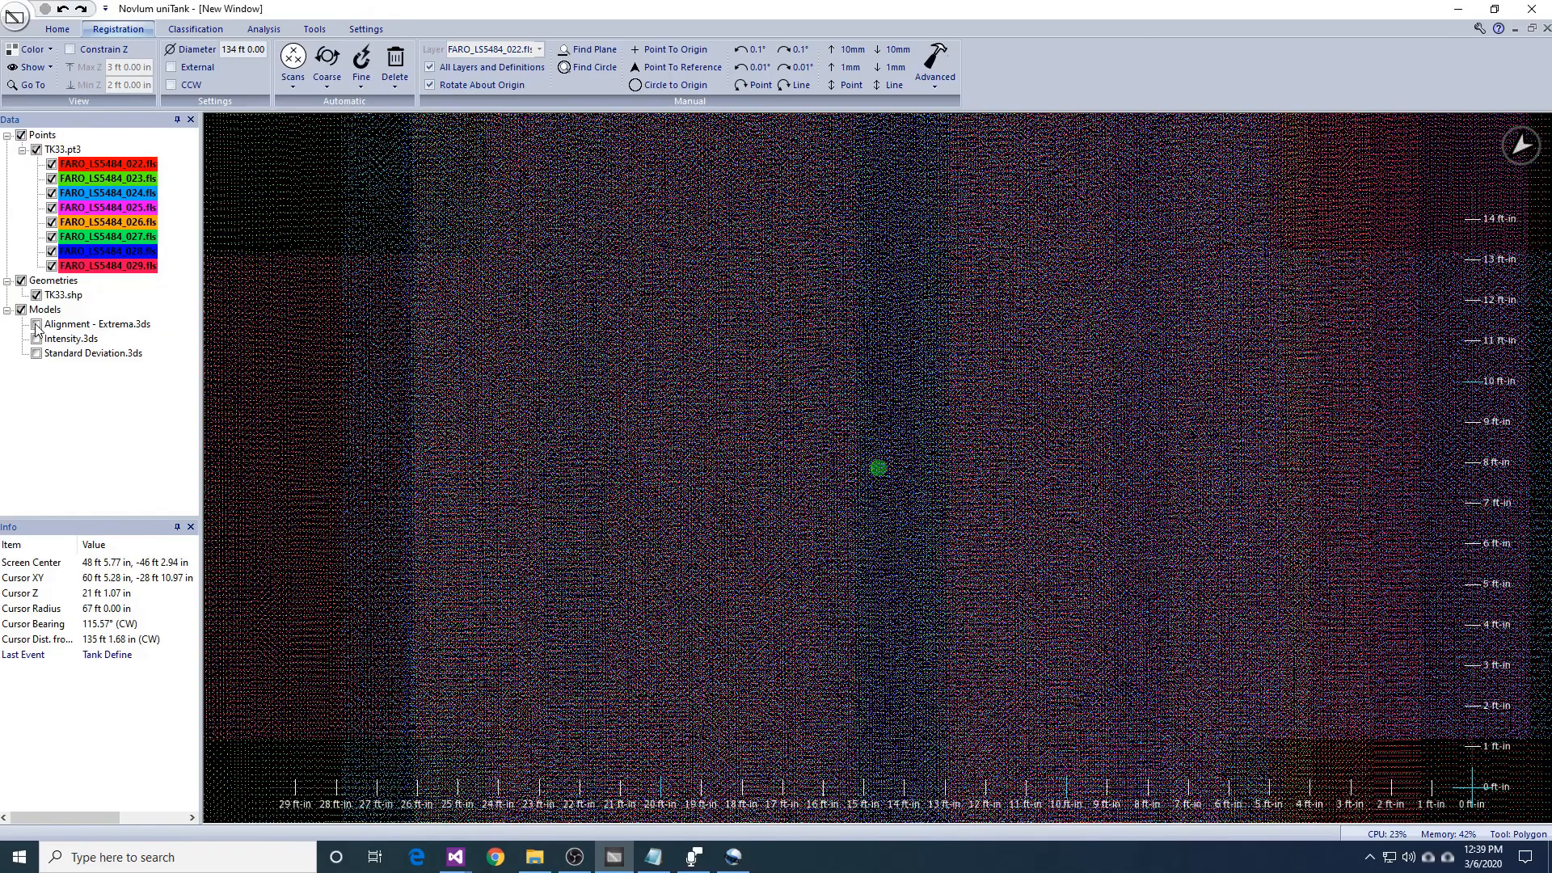
# Step: Show the Alignment - Extrema model and hide the TK33.pt3 point cloud
pyautogui.click(37, 324)
pyautogui.click(36, 150)
pyautogui.scroll(-5, 760, 440)
pyautogui.moveTo(969, 483); pyautogui.dragTo(968, 429, button='middle')
pyautogui.moveTo(1229, 490); pyautogui.dragTo(931, 458, button='middle')
# Step: Display the Intensity and Standard Deviation models on the shell in turn, and hide both again
pyautogui.click(36, 339)
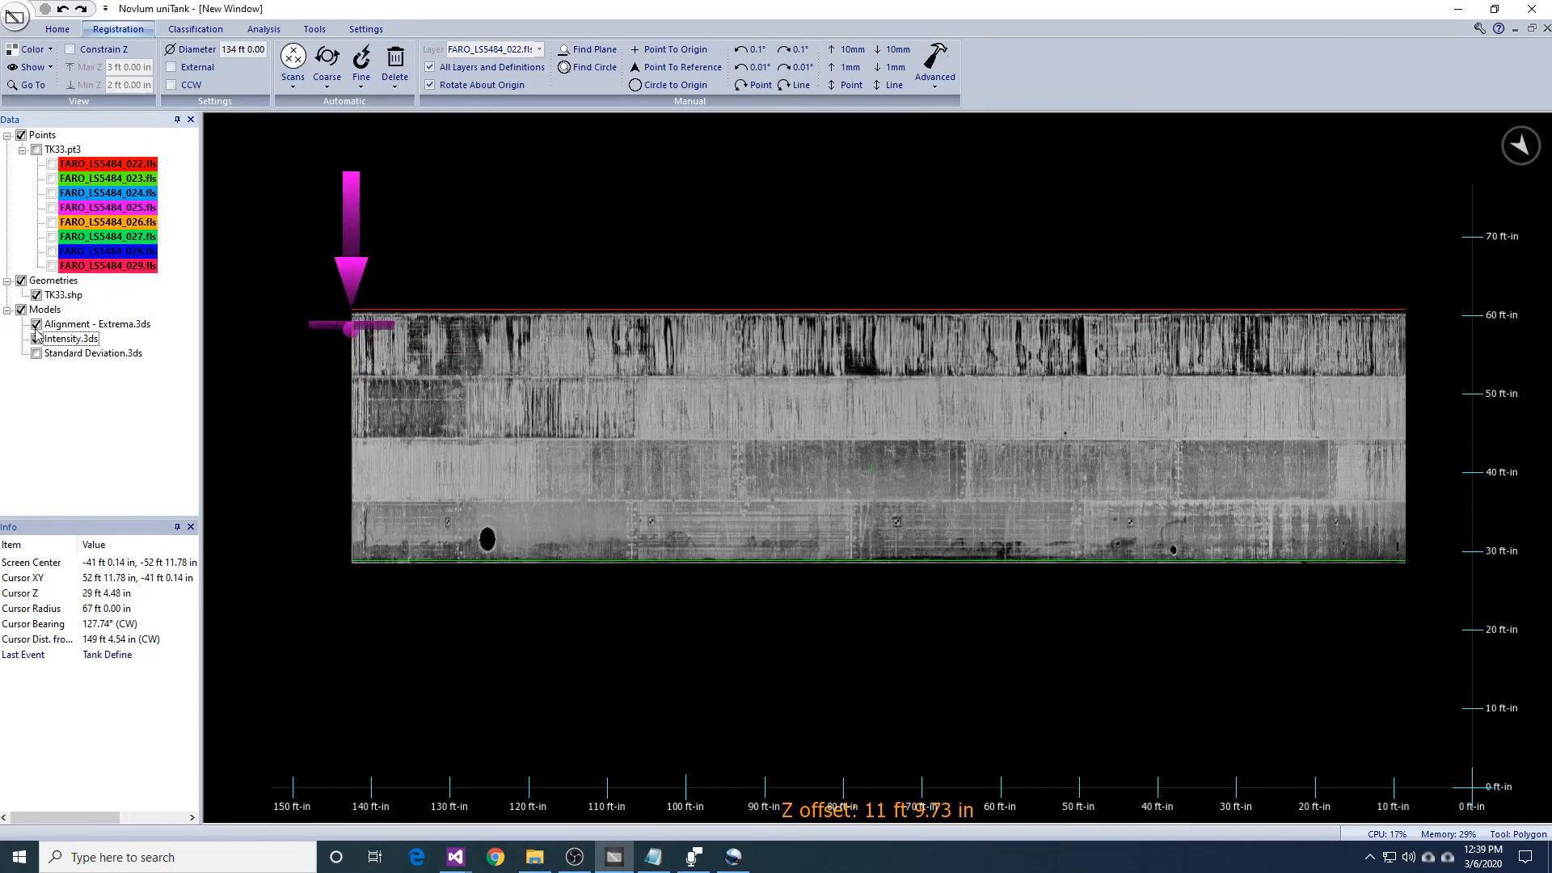
pyautogui.click(36, 353)
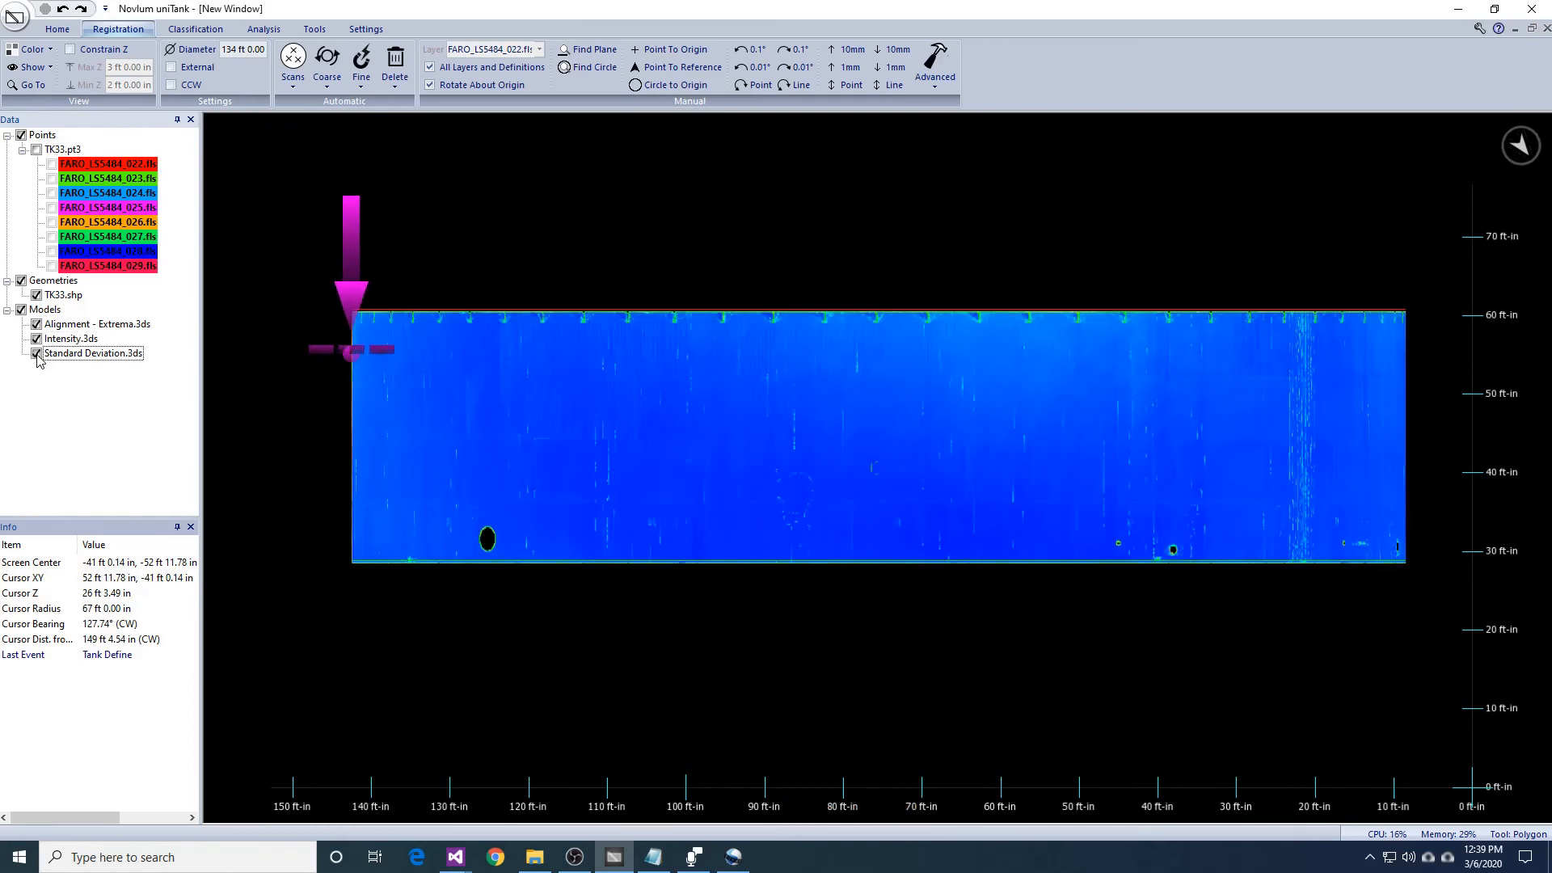
pyautogui.click(37, 353)
pyautogui.click(36, 339)
# Step: Define the layout shell courses with the default uniform height of 8 ft
pyautogui.moveTo(749, 416); pyautogui.dragTo(1043, 460, button='middle')
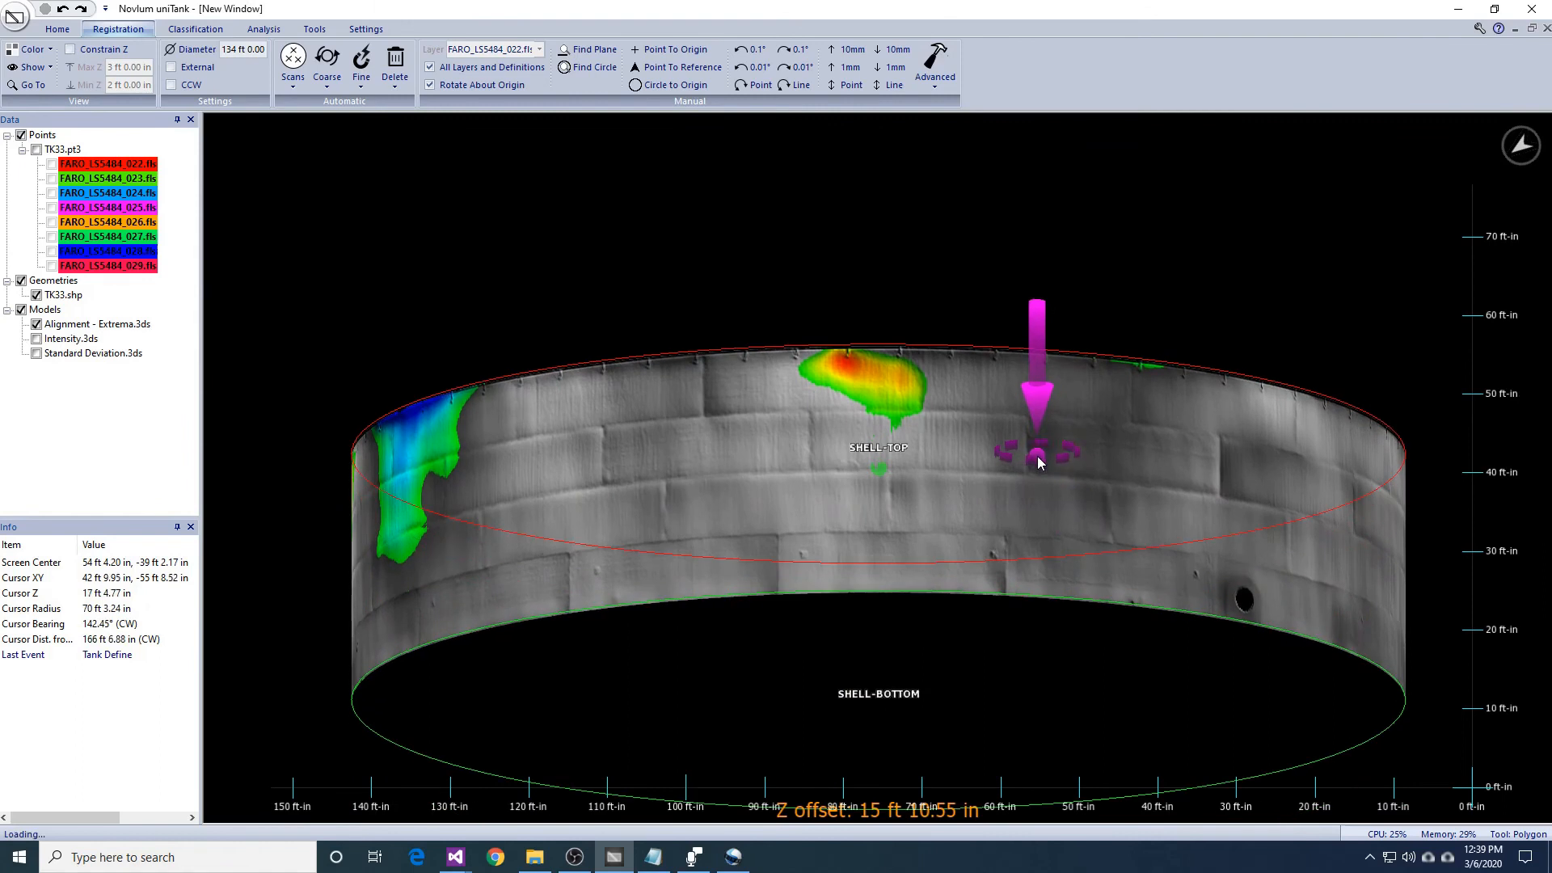
pyautogui.click(217, 32)
pyautogui.click(665, 85)
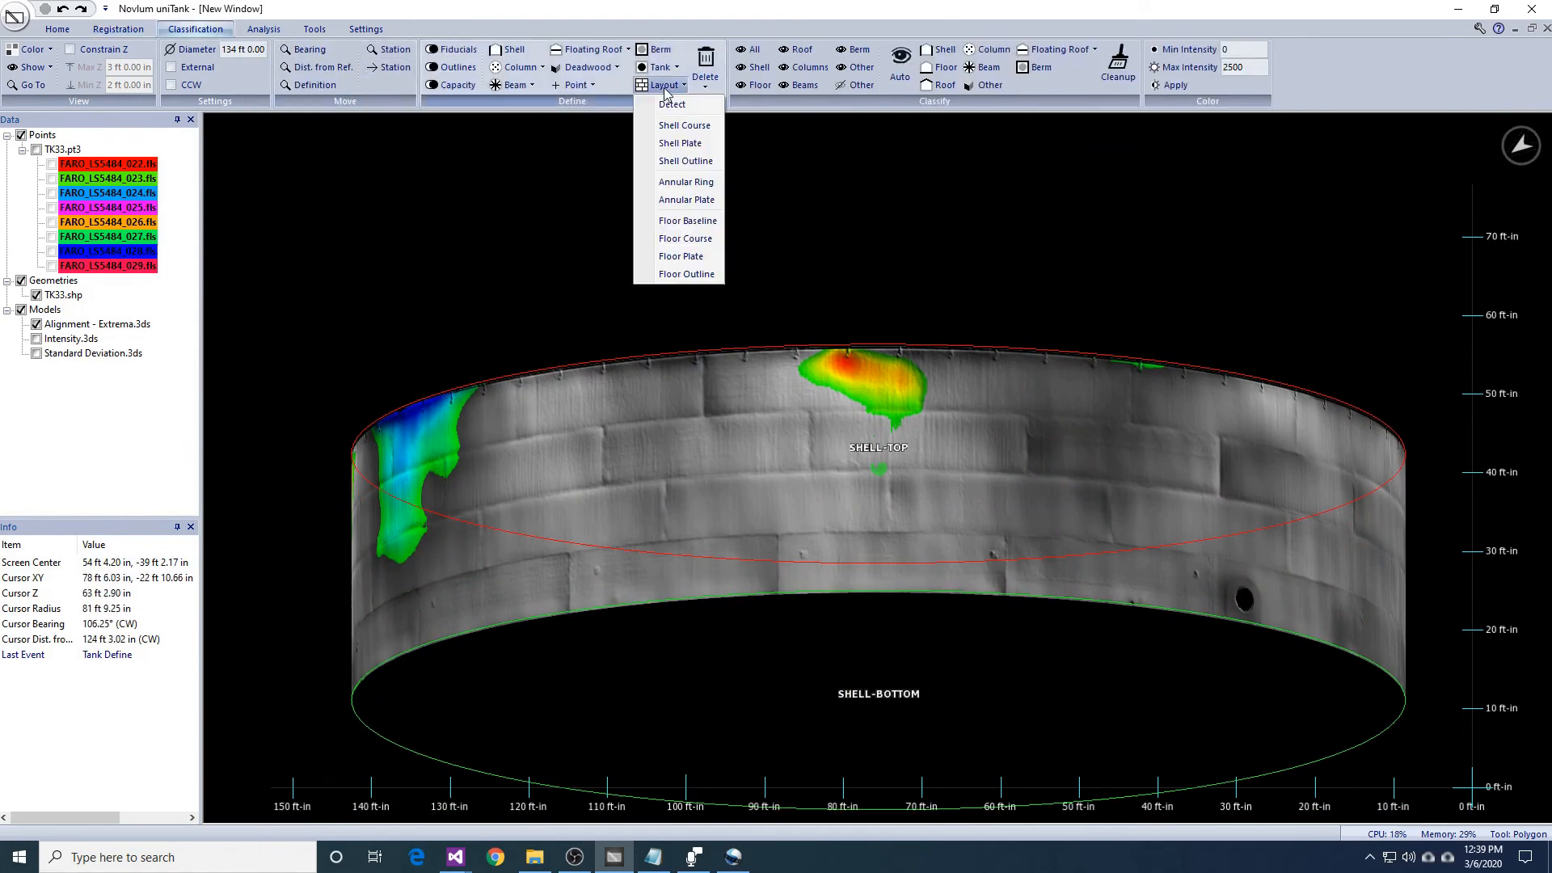
pyautogui.click(686, 125)
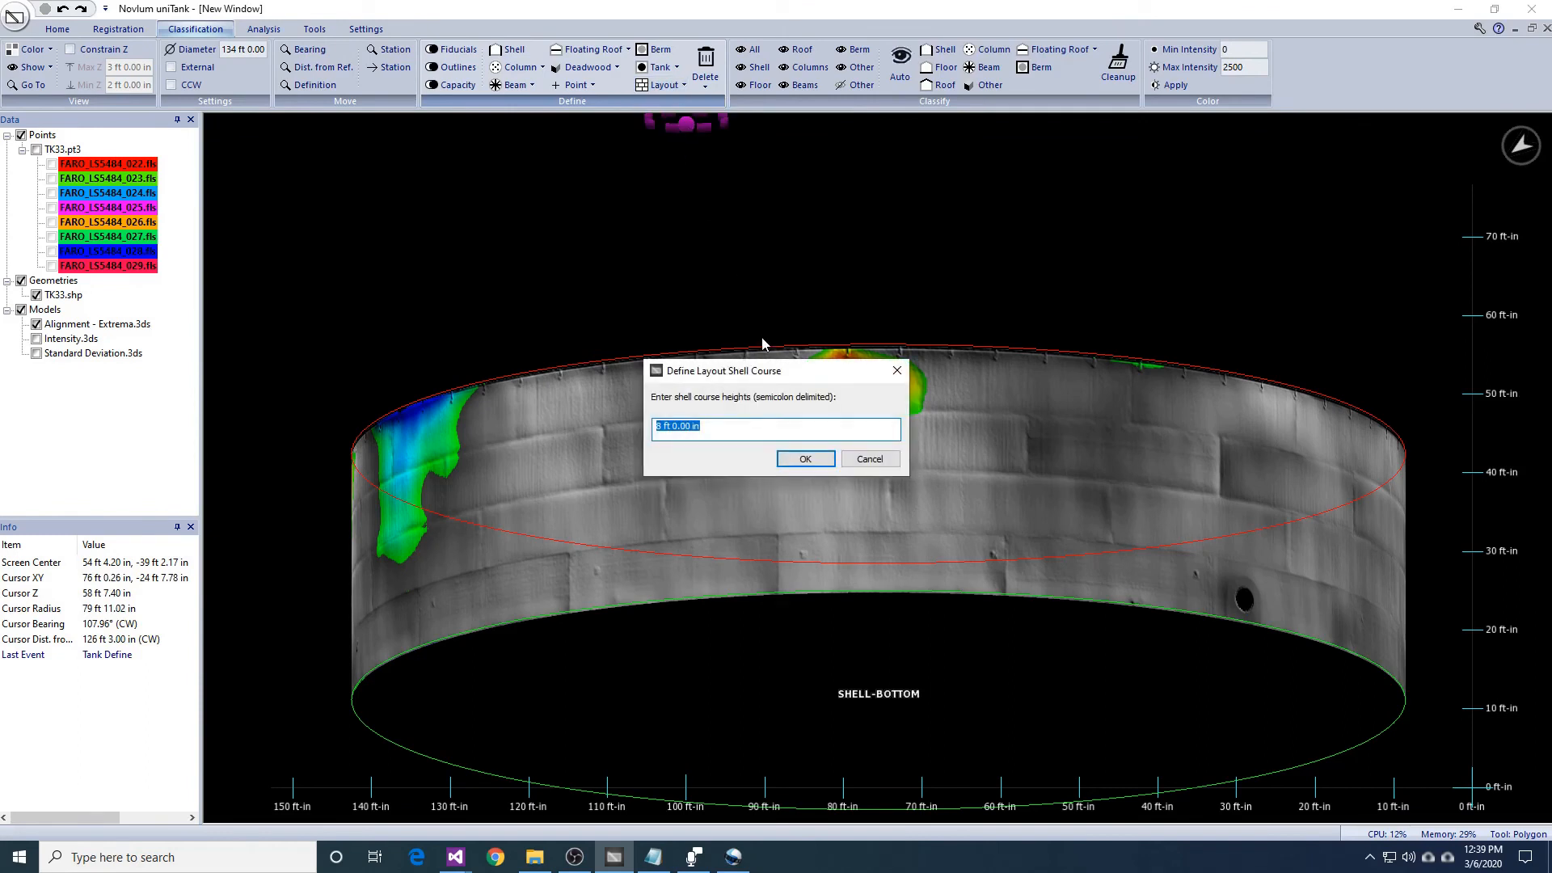
pyautogui.press('Return')
pyautogui.moveTo(924, 525)
pyautogui.mouseDown(button='middle')
pyautogui.moveTo(930, 480)
pyautogui.moveTo(926, 527)
pyautogui.mouseUp(button='middle')
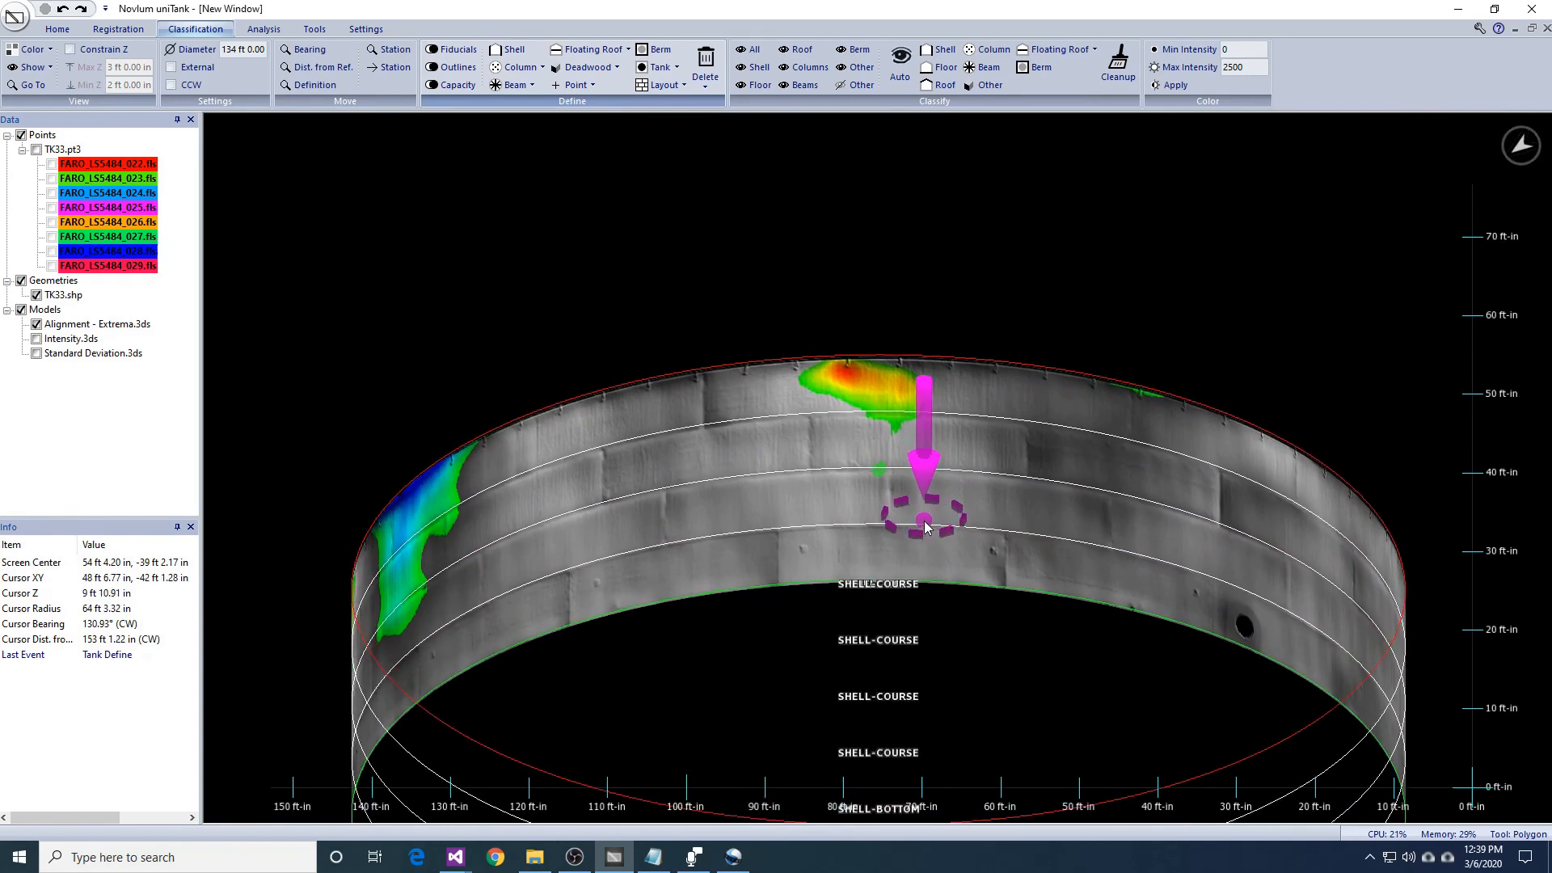
# Step: Try defining the layout shell courses with heights 10;8;5, and undo the definition
pyautogui.click(665, 85)
pyautogui.click(675, 126)
pyautogui.write('10;8;5')
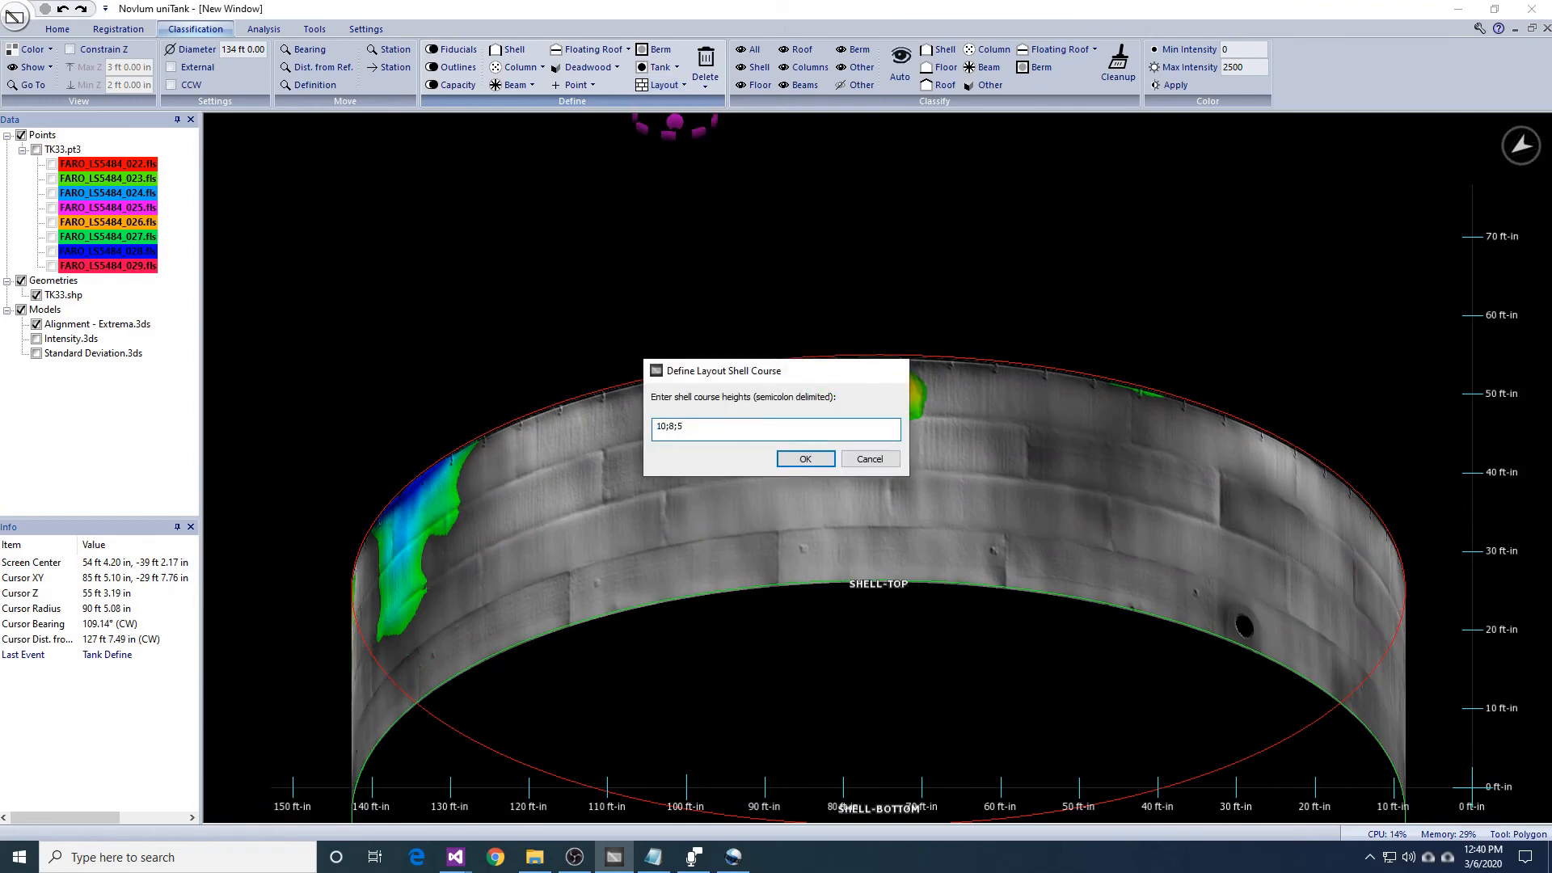
pyautogui.press('Return')
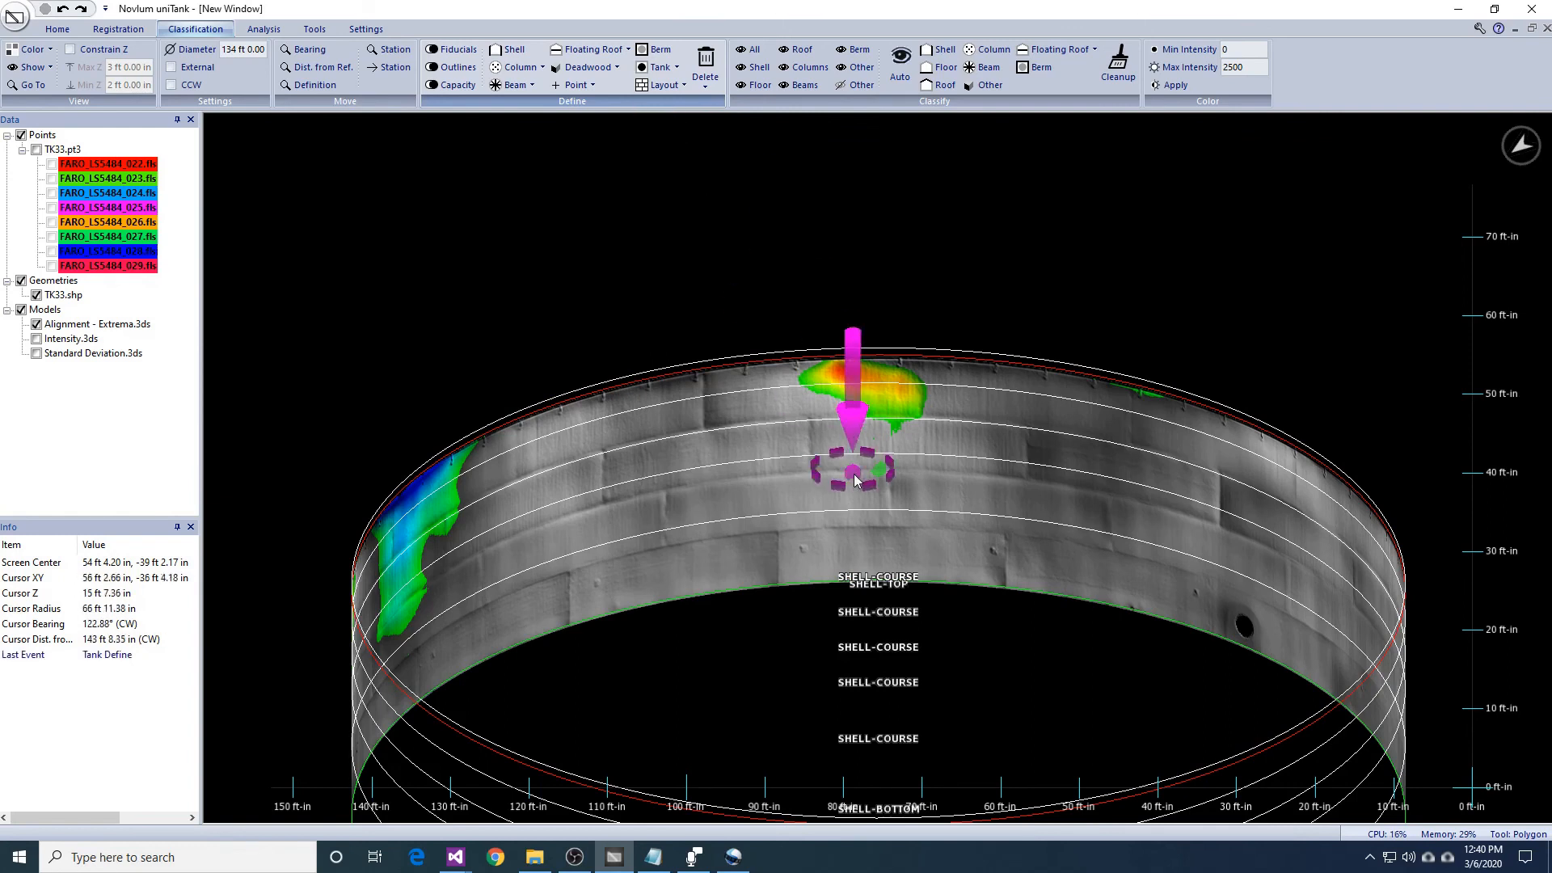
pyautogui.hotkey('ctrl', 'z')
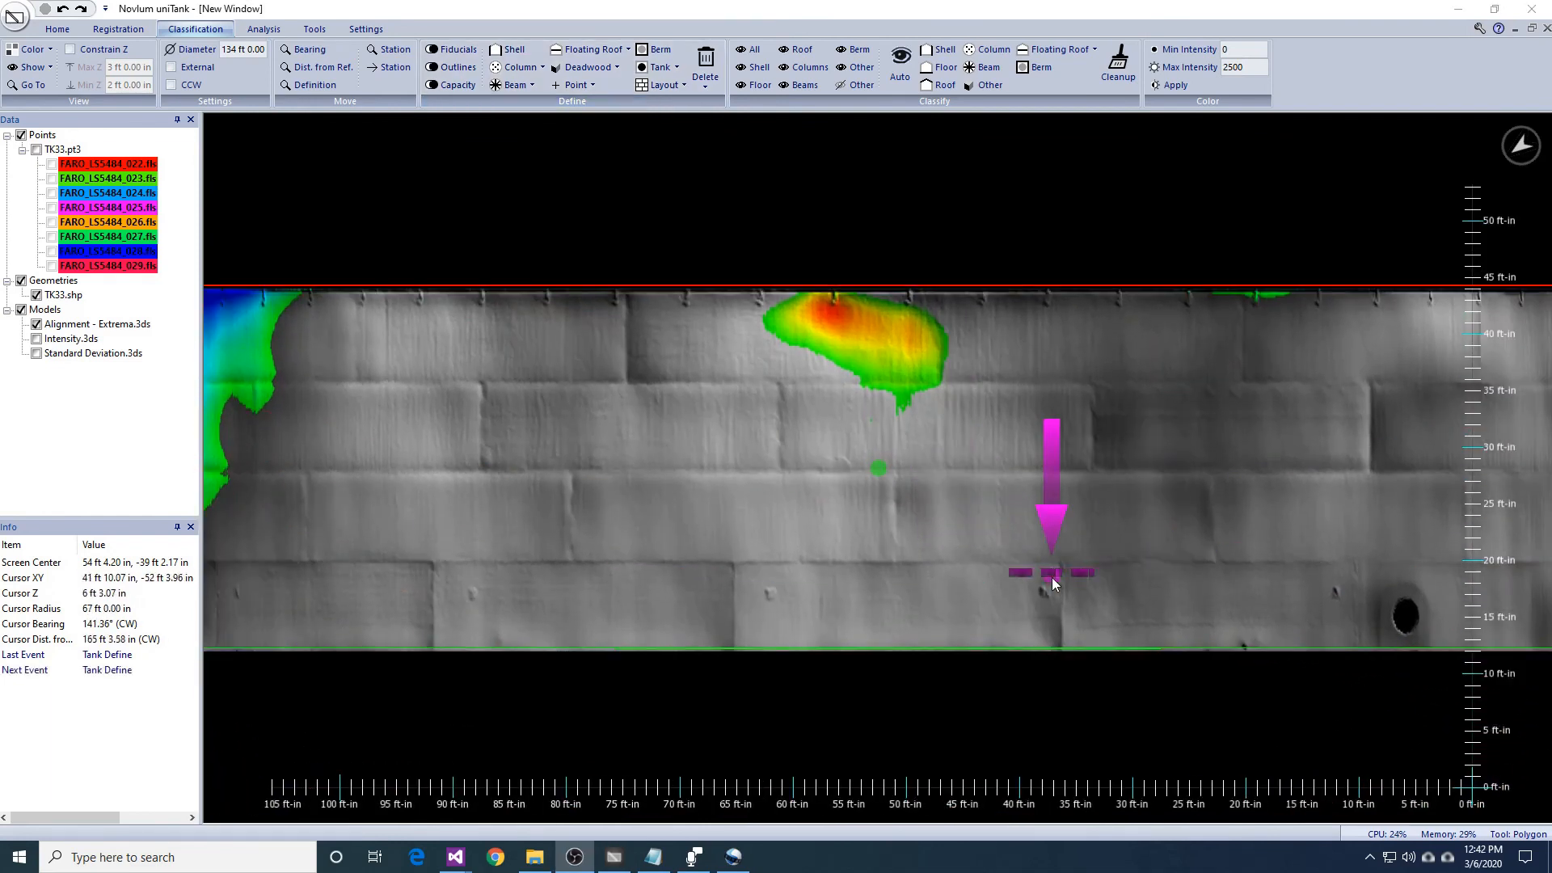
# Step: Place one point on each horizontal shell seam, from the lowest interior seam up to the shell's upper edge
pyautogui.scroll(5, 1051, 578)
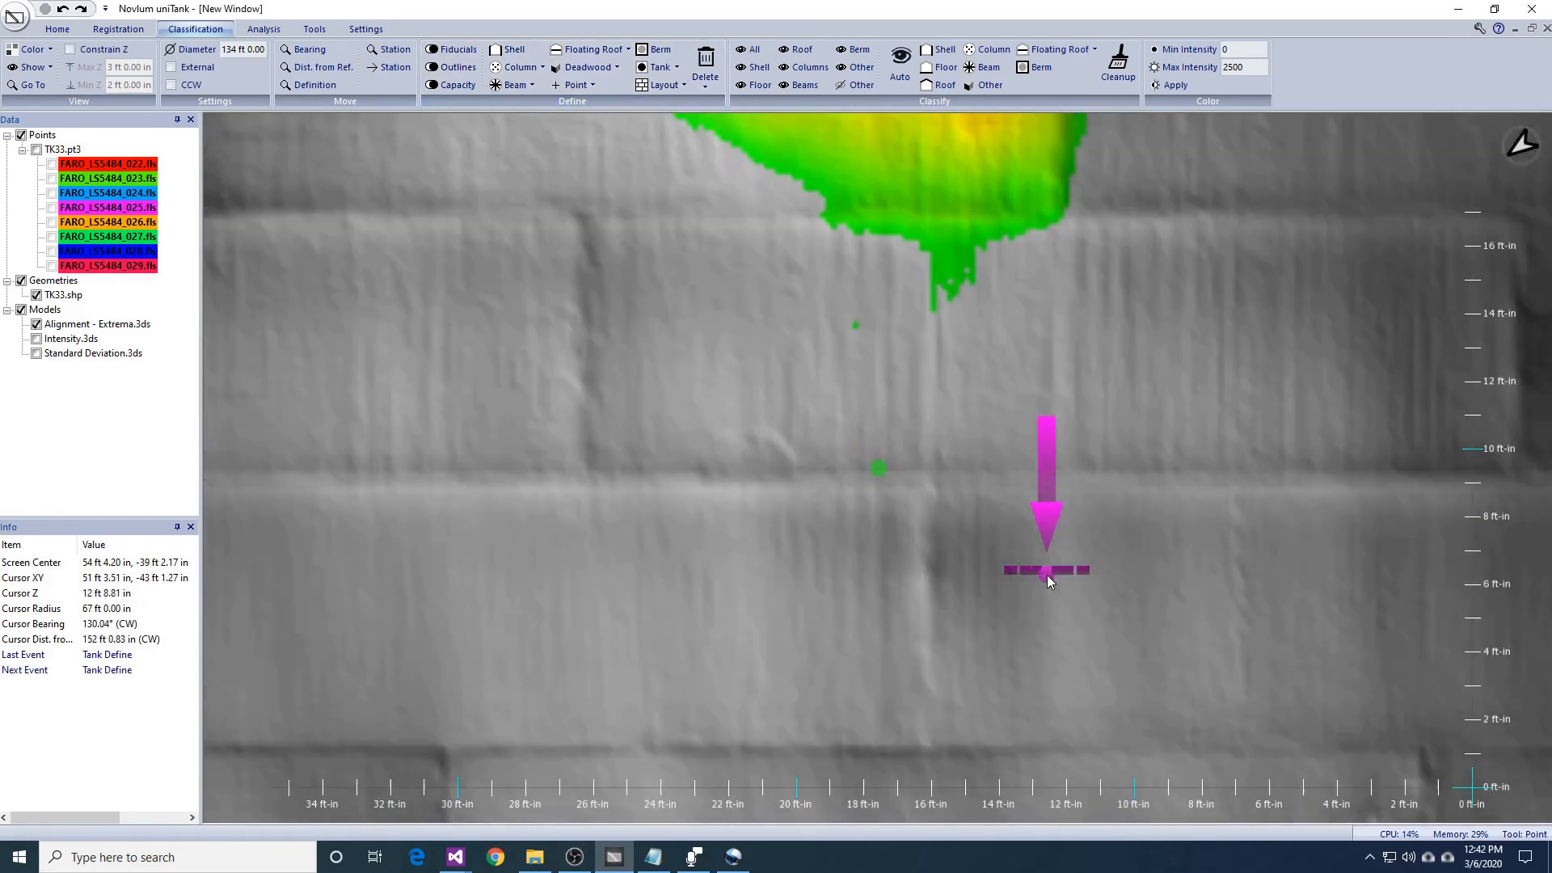
pyautogui.moveTo(1051, 578); pyautogui.dragTo(1055, 445, button='middle')
pyautogui.click(889, 624)
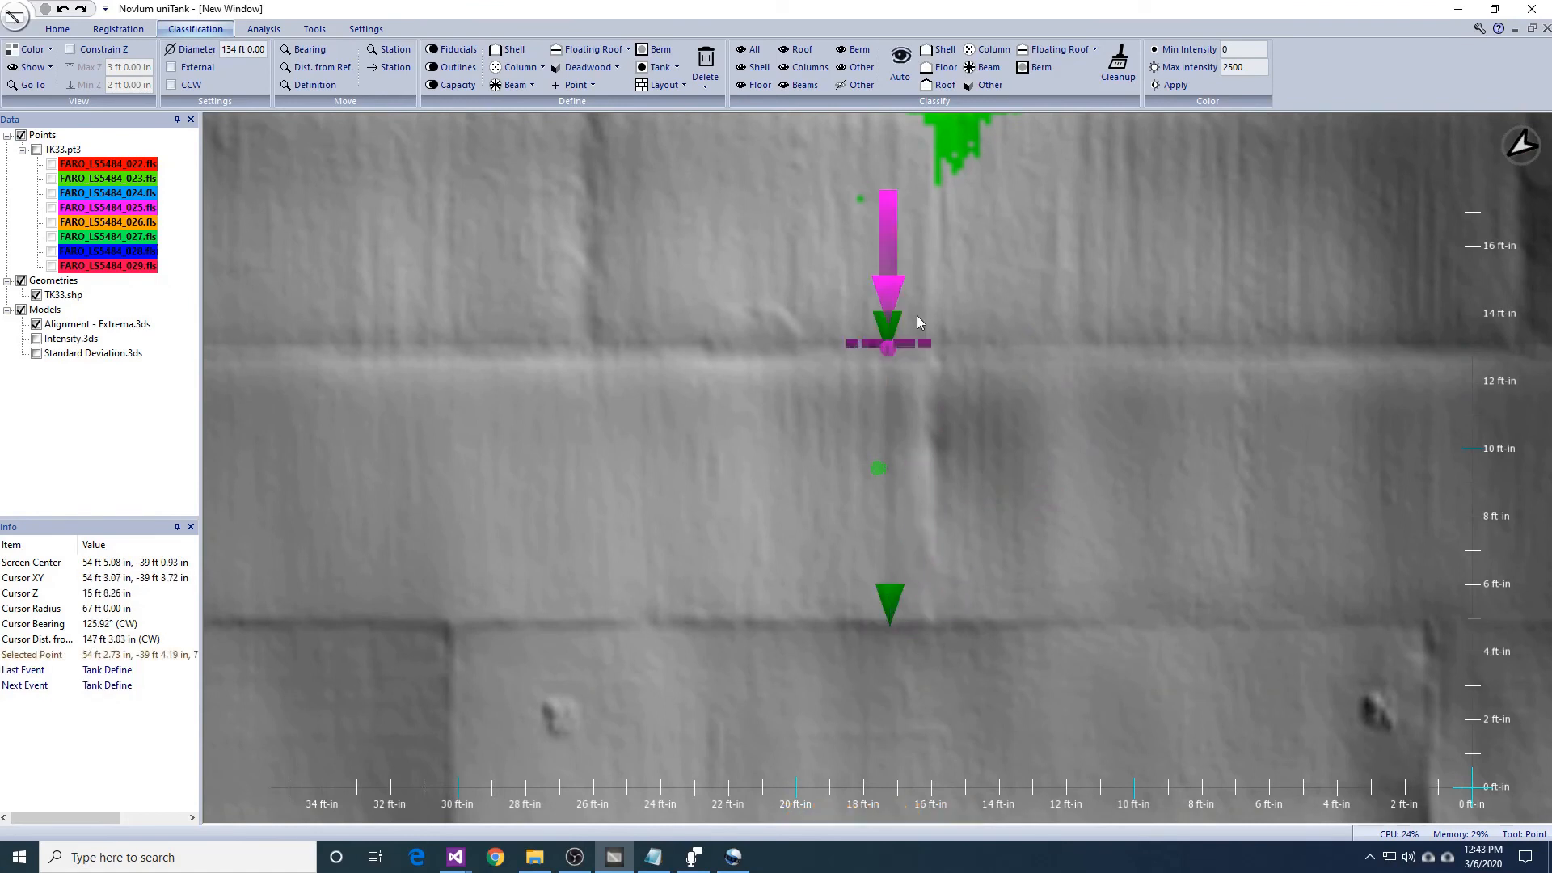
pyautogui.moveTo(932, 231); pyautogui.dragTo(939, 468, button='middle')
pyautogui.click(791, 327)
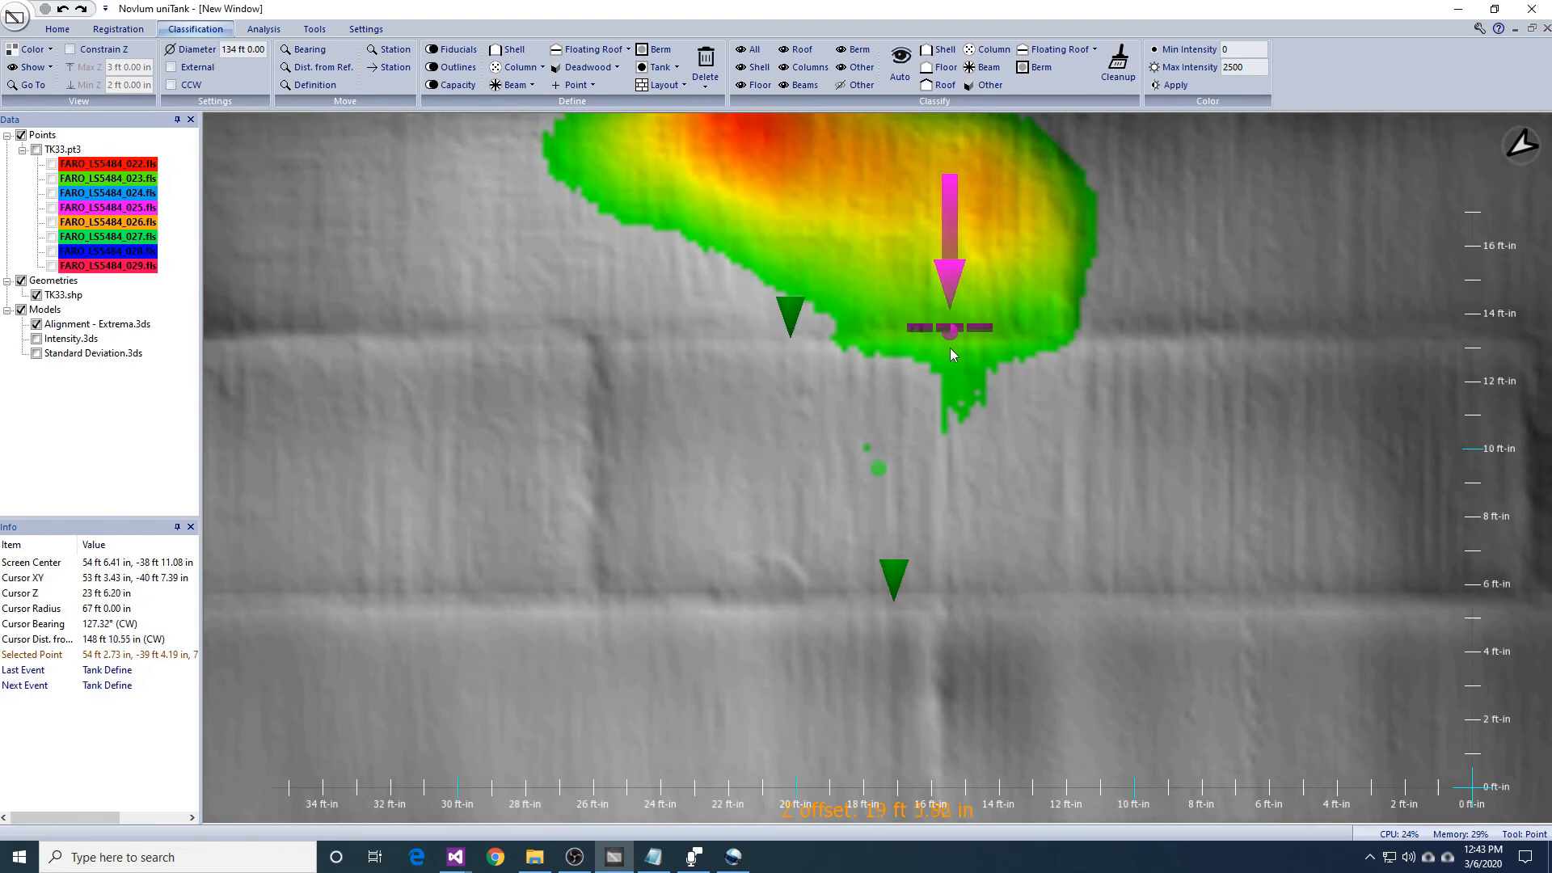
pyautogui.moveTo(953, 309); pyautogui.dragTo(977, 521, button='middle')
pyautogui.click(1030, 265)
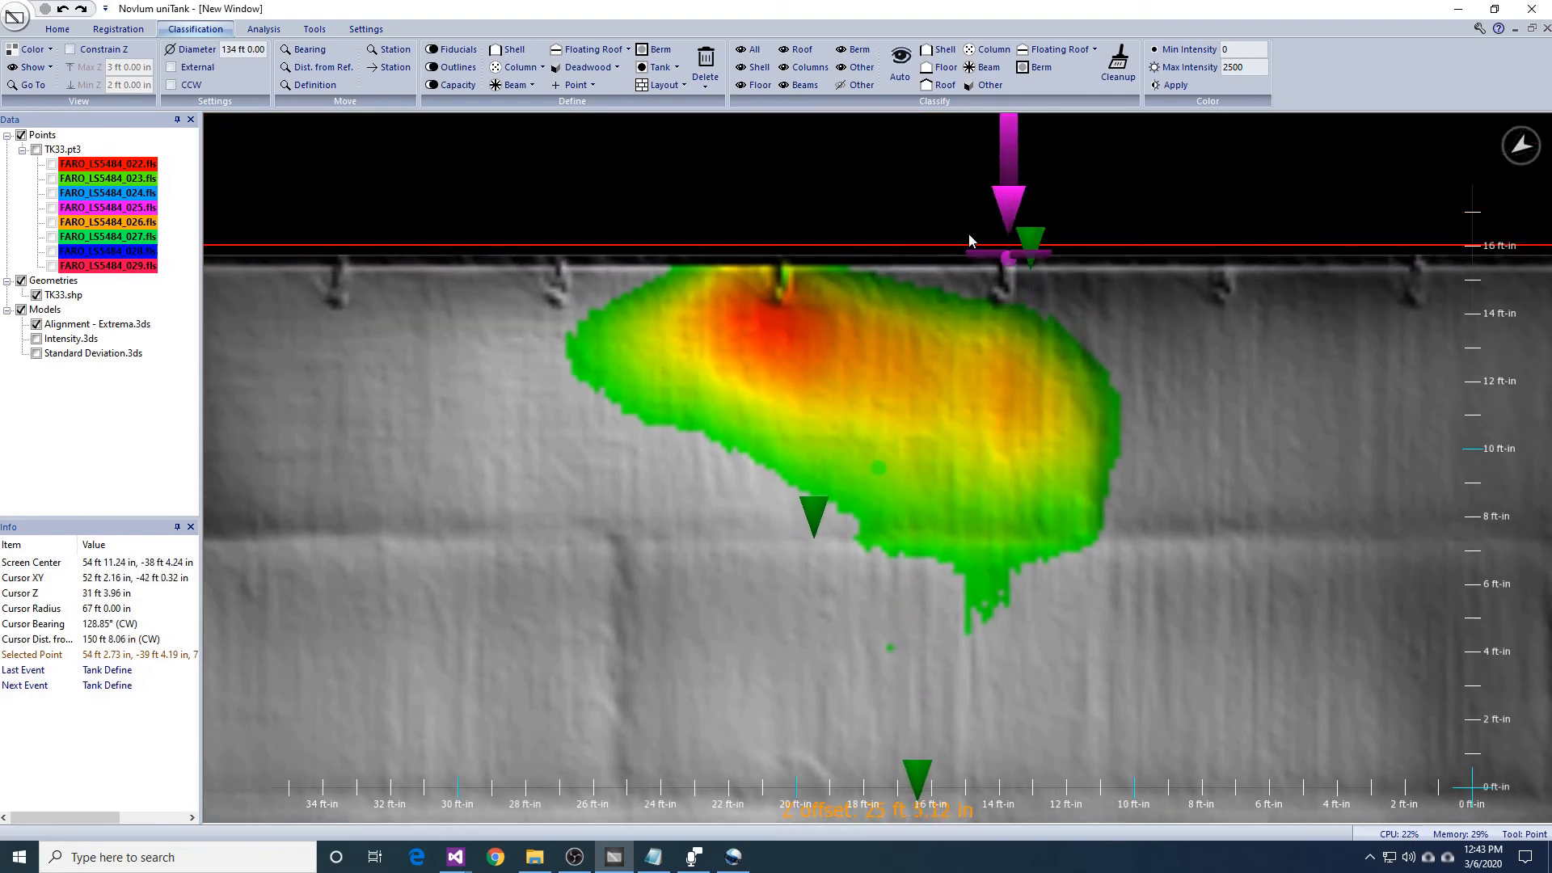
# Step: Define the layout shell courses from the placed seam points, and clear the points
pyautogui.click(659, 85)
pyautogui.click(671, 127)
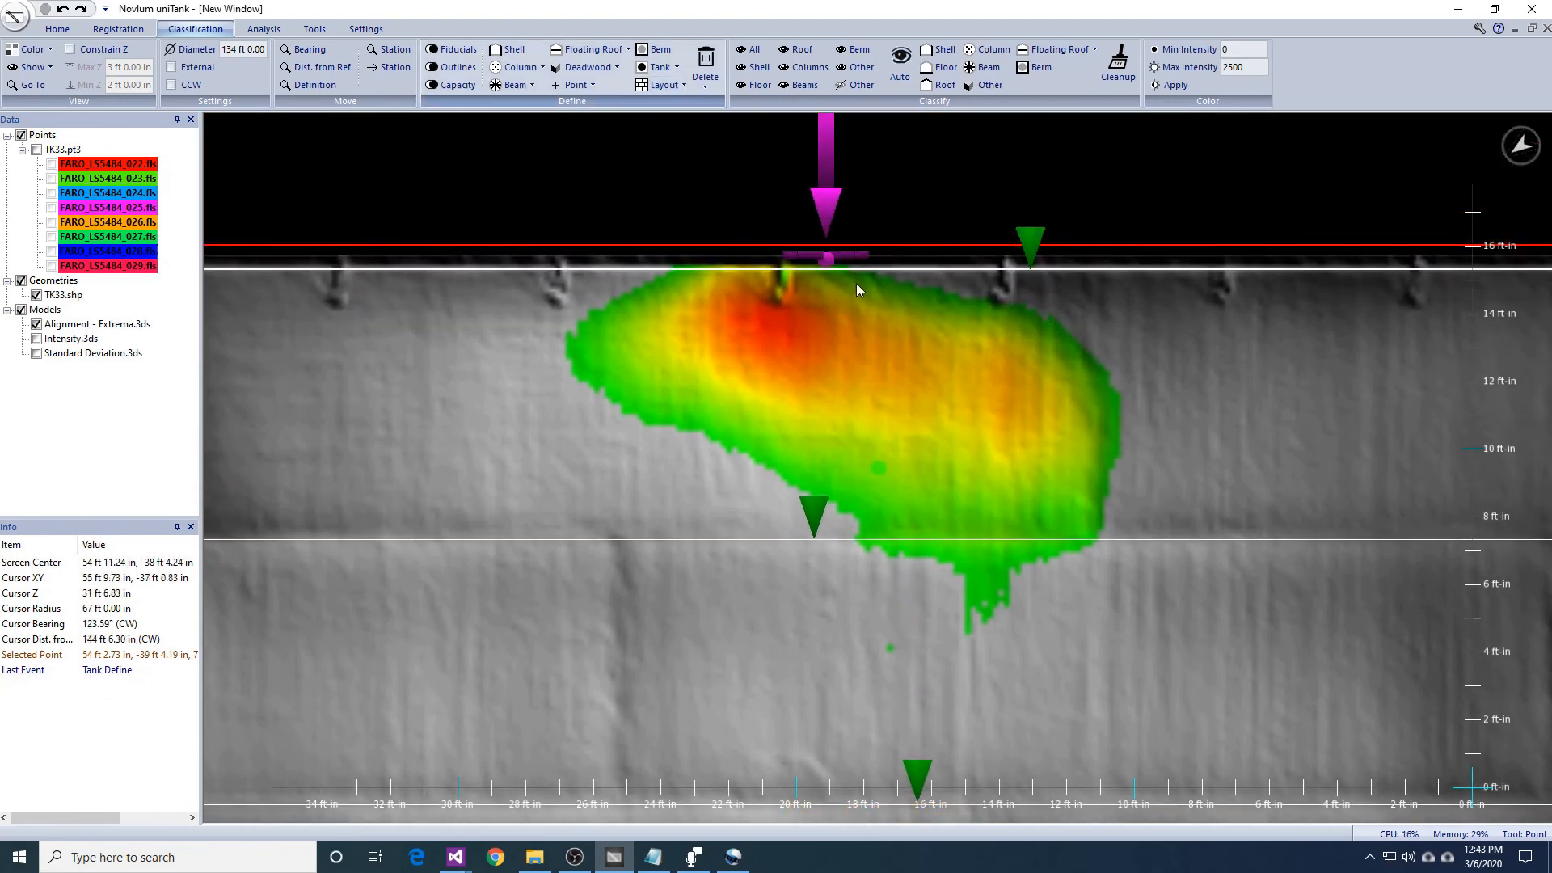
pyautogui.scroll(-6, 1218, 473)
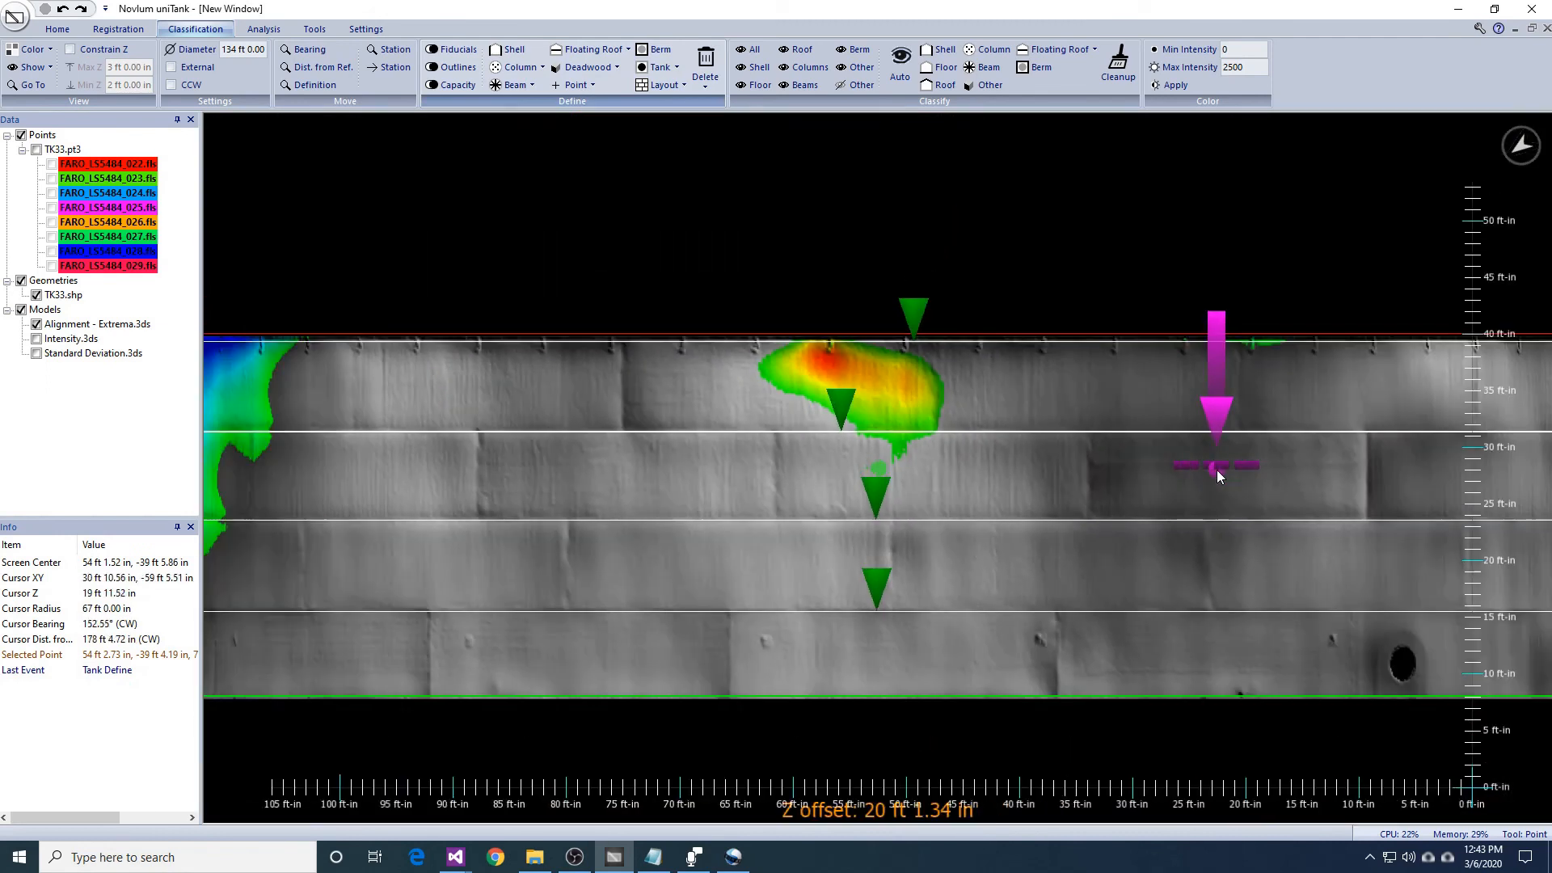
pyautogui.press('Escape')
pyautogui.moveTo(1136, 464)
pyautogui.mouseDown(button='middle')
pyautogui.moveTo(1148, 624)
pyautogui.moveTo(1149, 473)
pyautogui.mouseUp(button='middle')
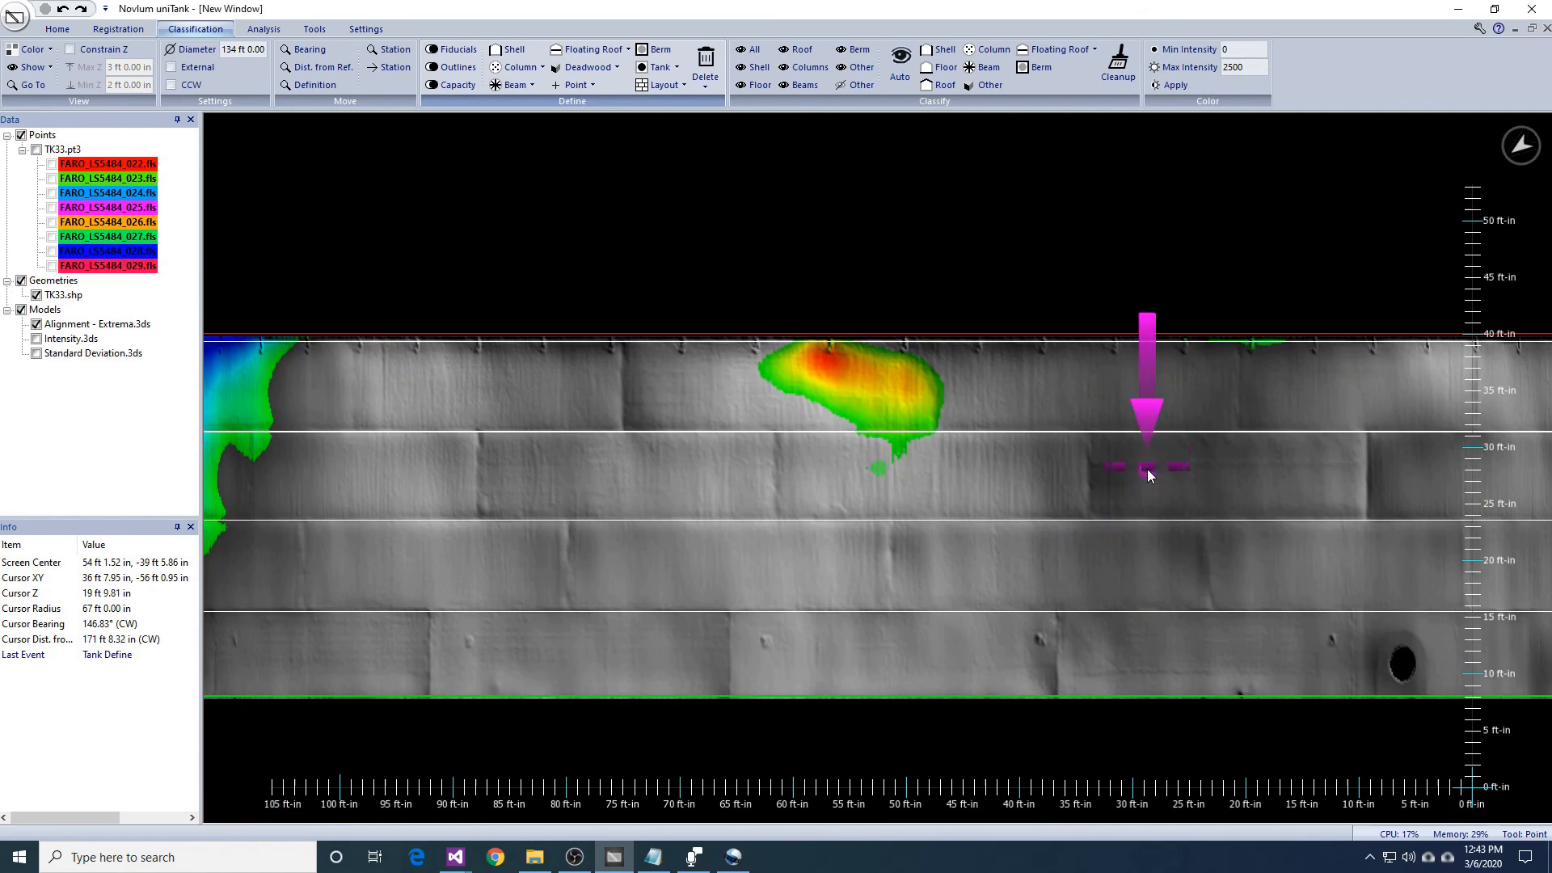
# Step: Draw a rectangle across the lowest interior shell course line, delete that course definition, and clear the rectangle
pyautogui.press('r')
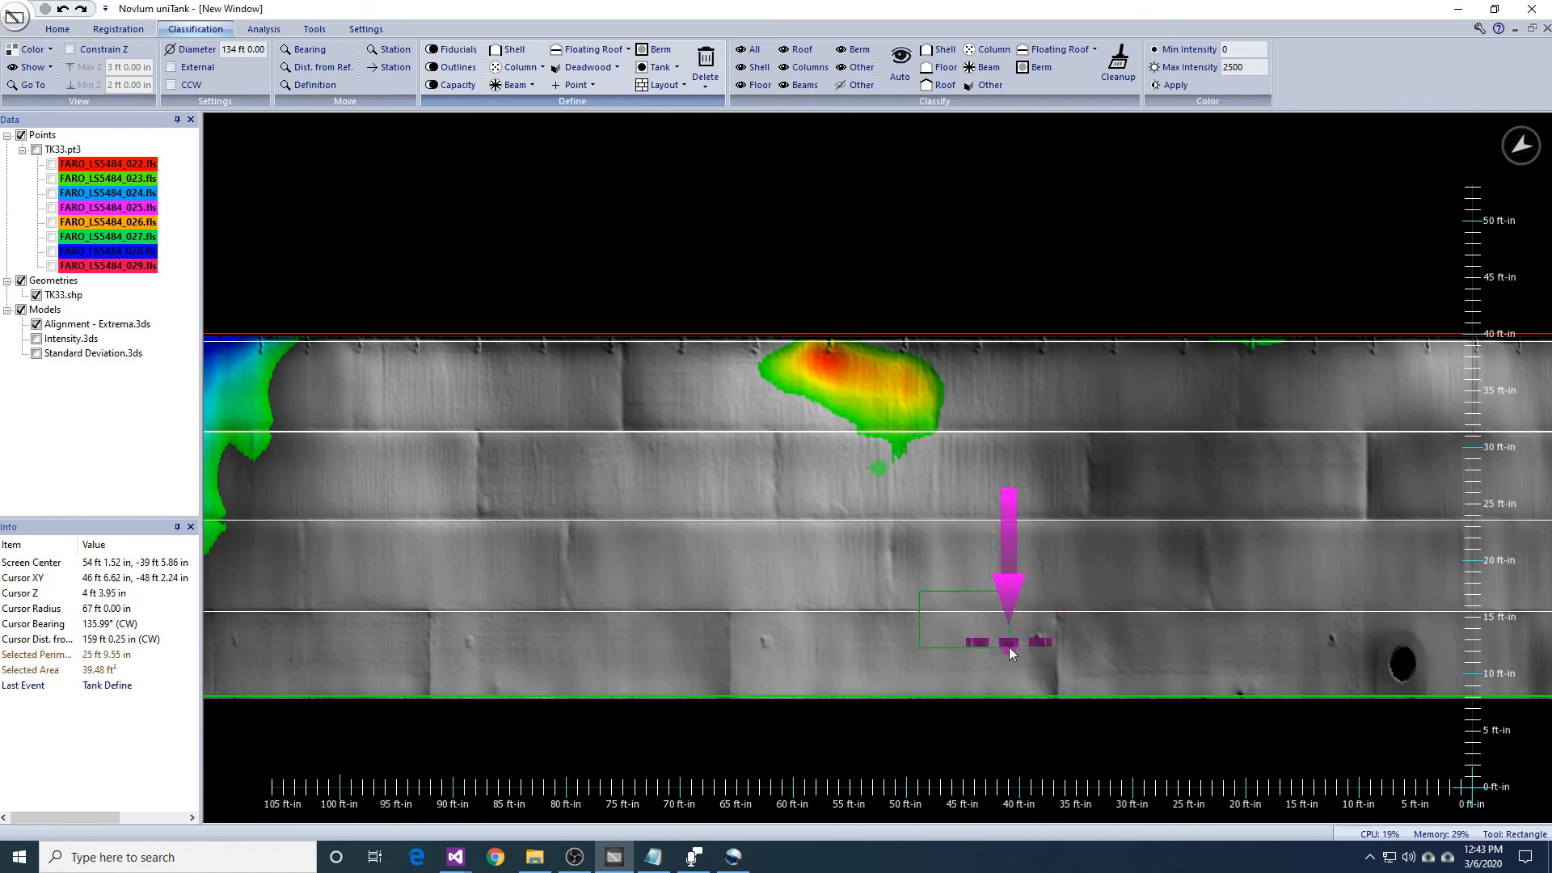
pyautogui.press('Delete')
pyautogui.press('Return')
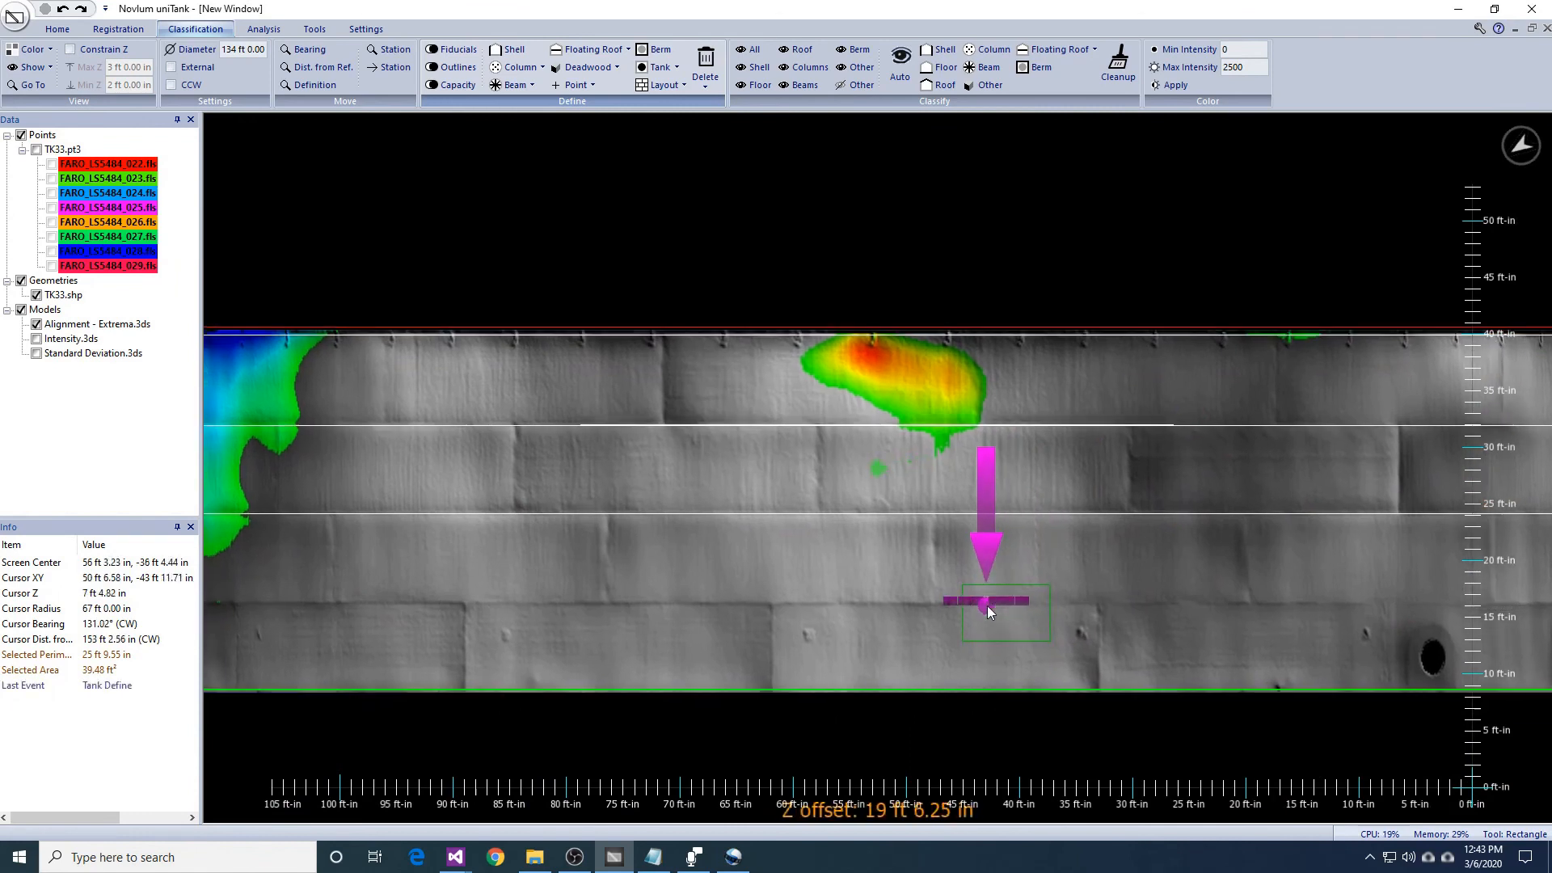
pyautogui.press('Escape')
# Step: Define a replacement layout shell course from a point placed at an elevation of 8 ft
pyautogui.scroll(4, 993, 609)
pyautogui.moveTo(993, 608); pyautogui.dragTo(994, 423, button='middle')
pyautogui.click(34, 86)
pyautogui.press('Tab')
pyautogui.write('8')
pyautogui.press('Return')
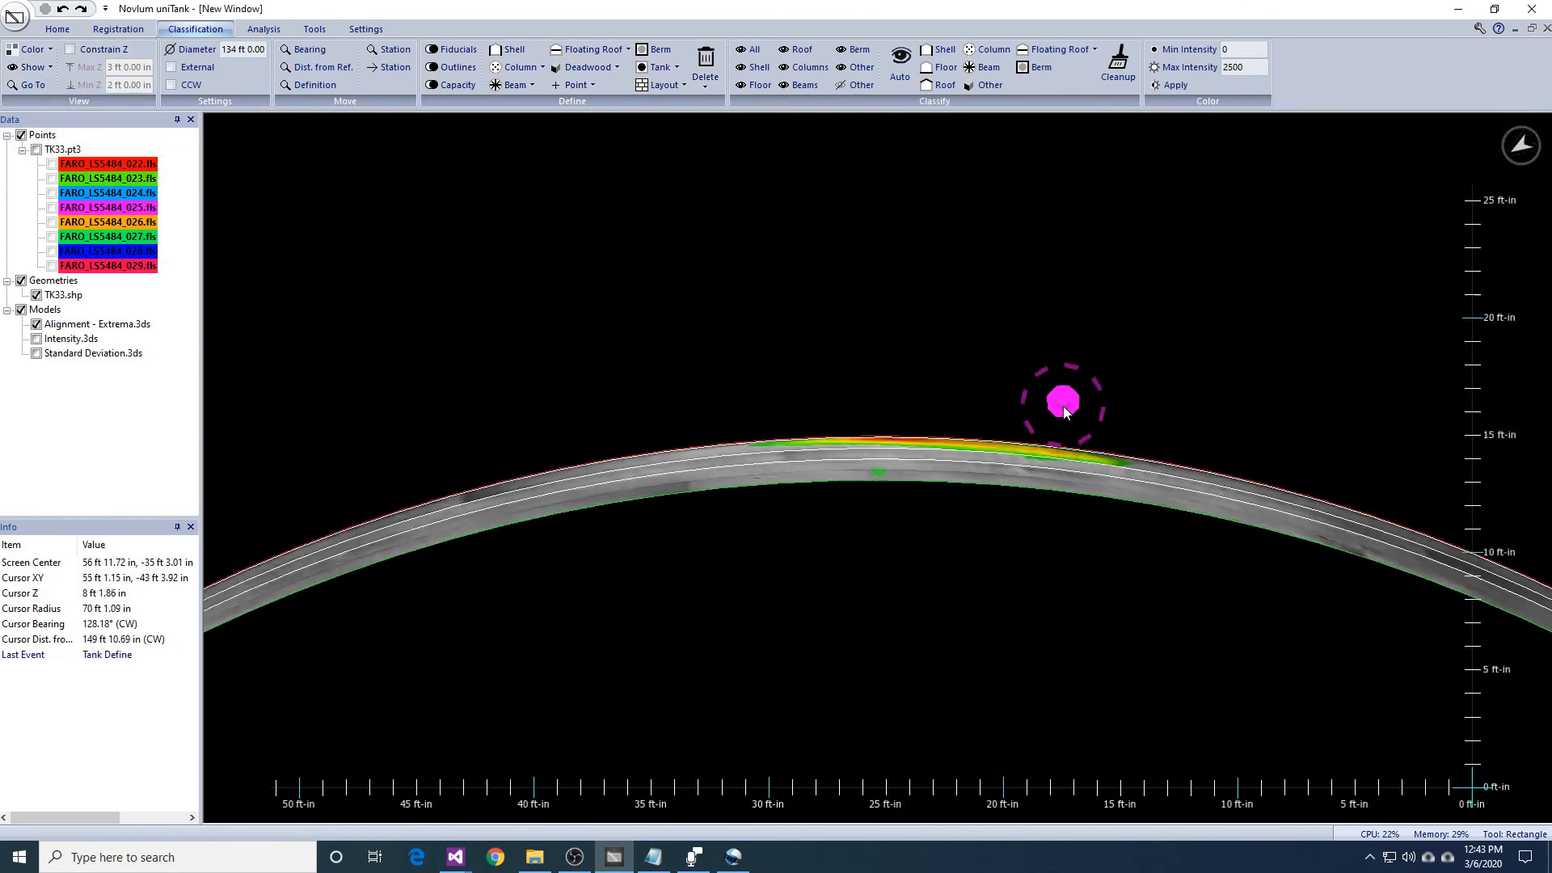
pyautogui.click(879, 468)
pyautogui.press('space')
pyautogui.click(662, 85)
pyautogui.click(667, 123)
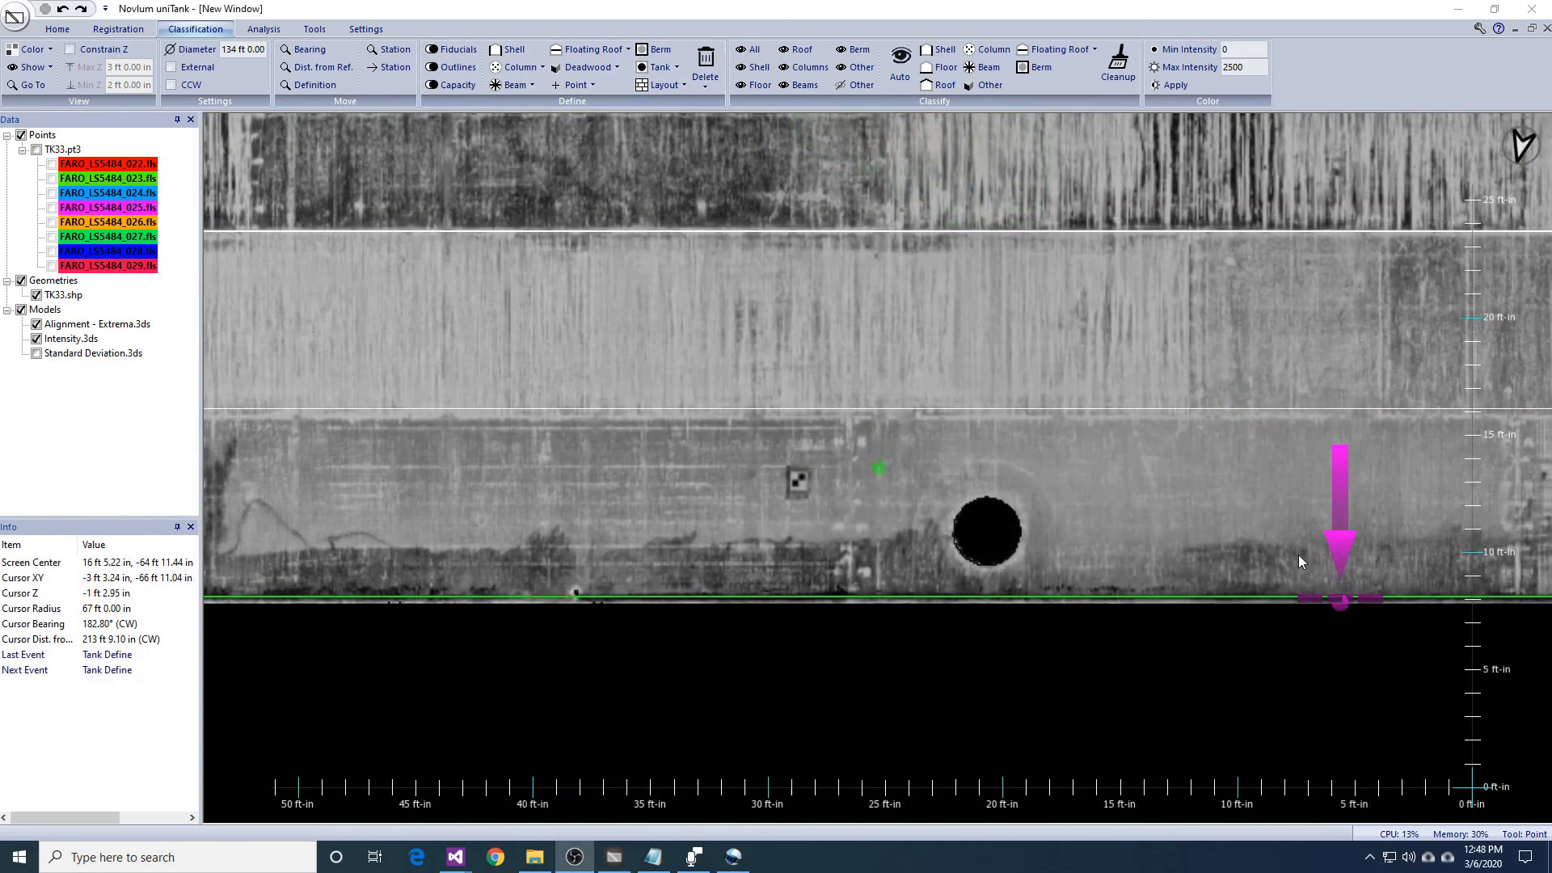
# Step: Display the Standard Deviation model alongside the Intensity model to examine the plate seams around the manhole
pyautogui.scroll(2, 1298, 554)
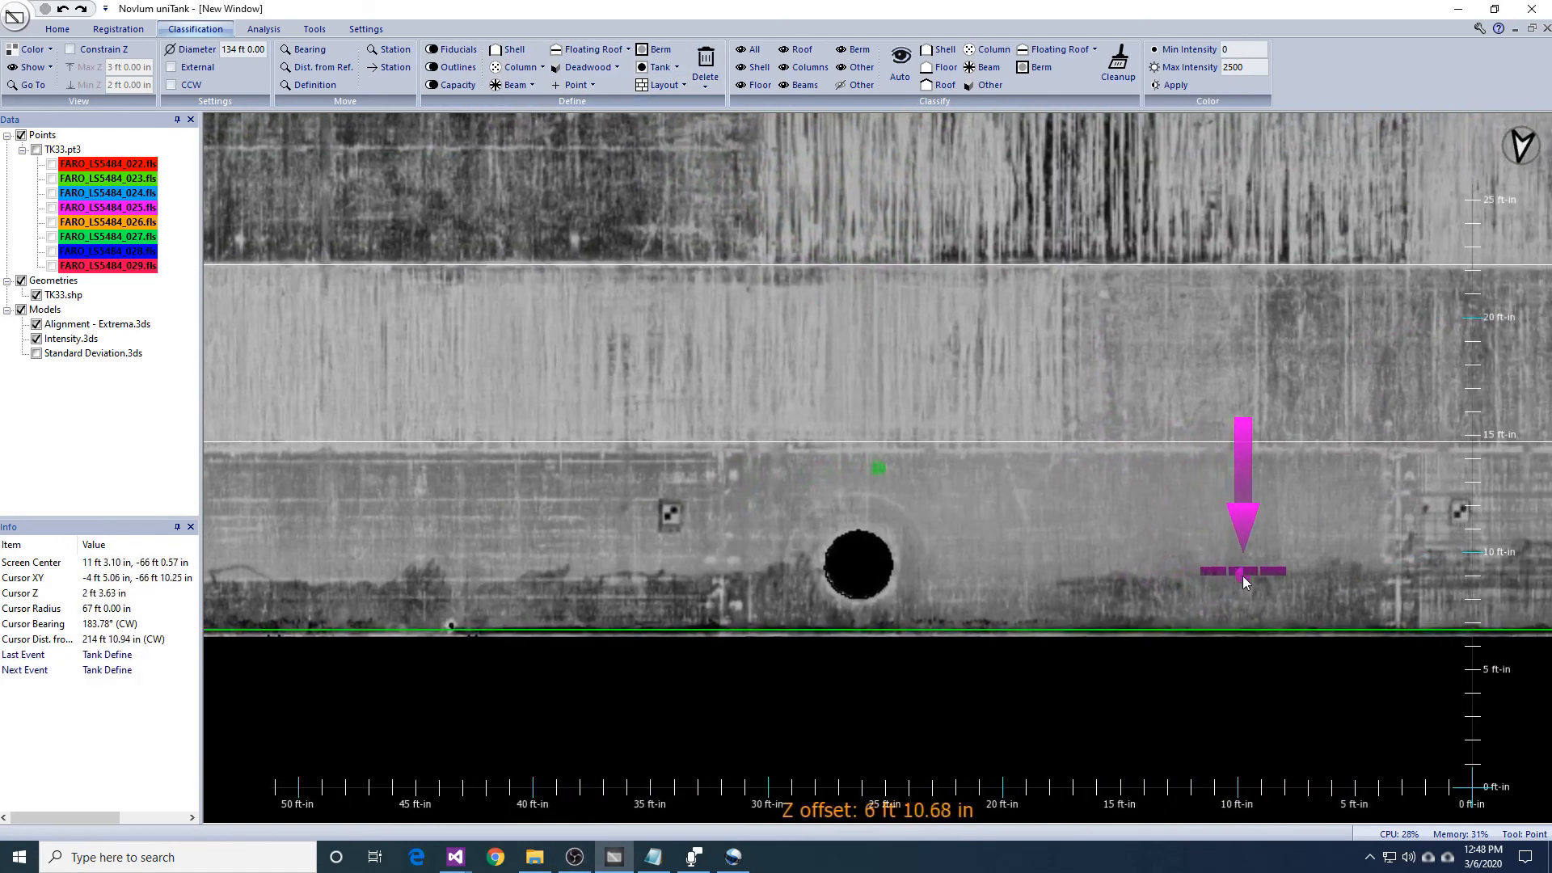
pyautogui.click(36, 339)
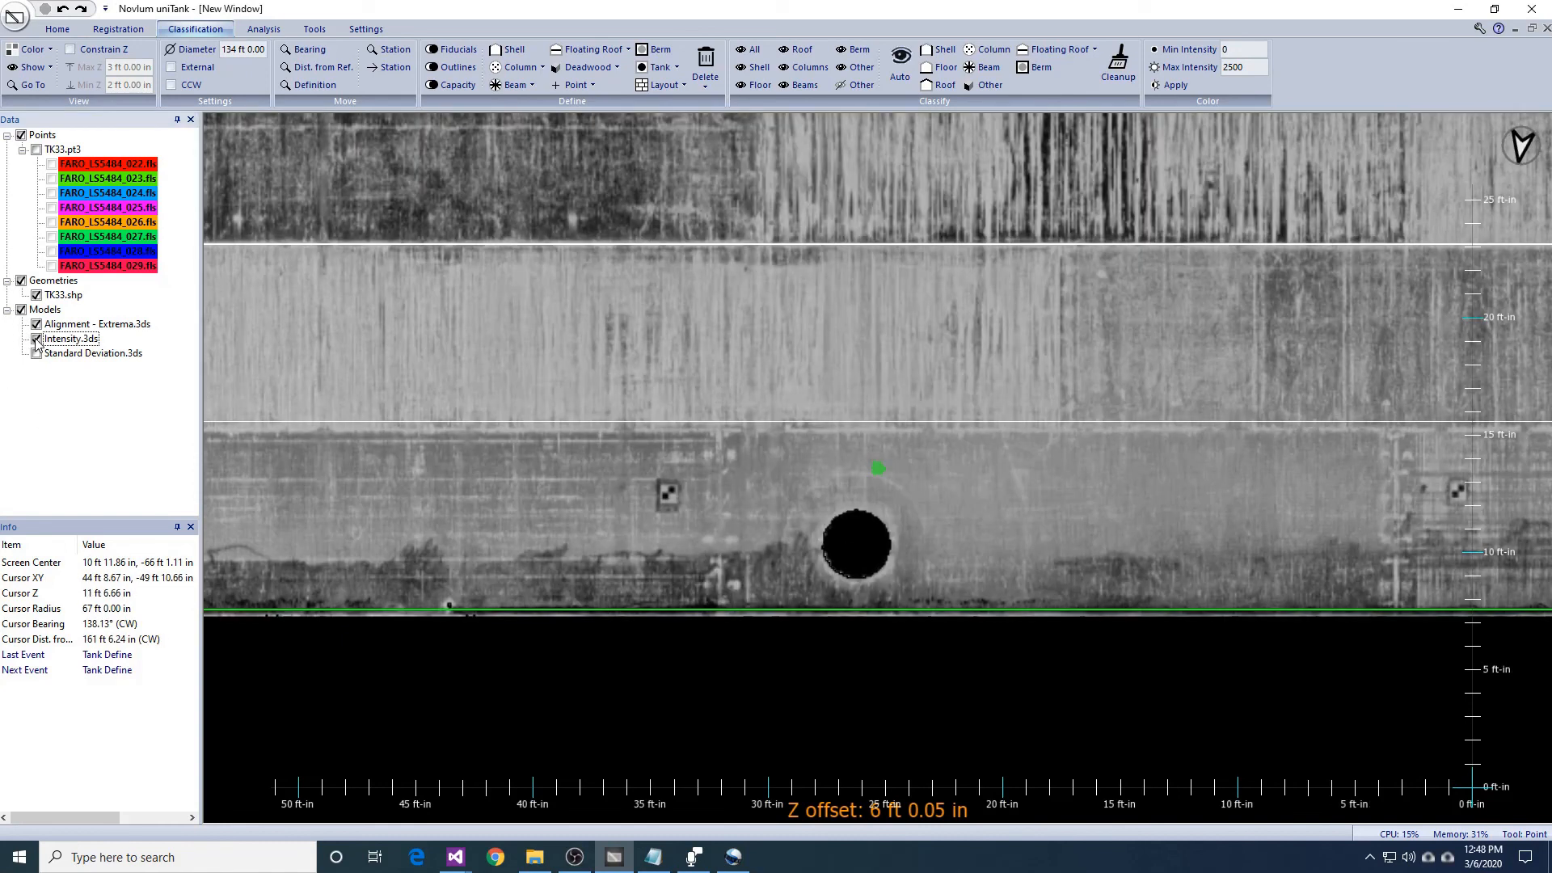
pyautogui.click(35, 353)
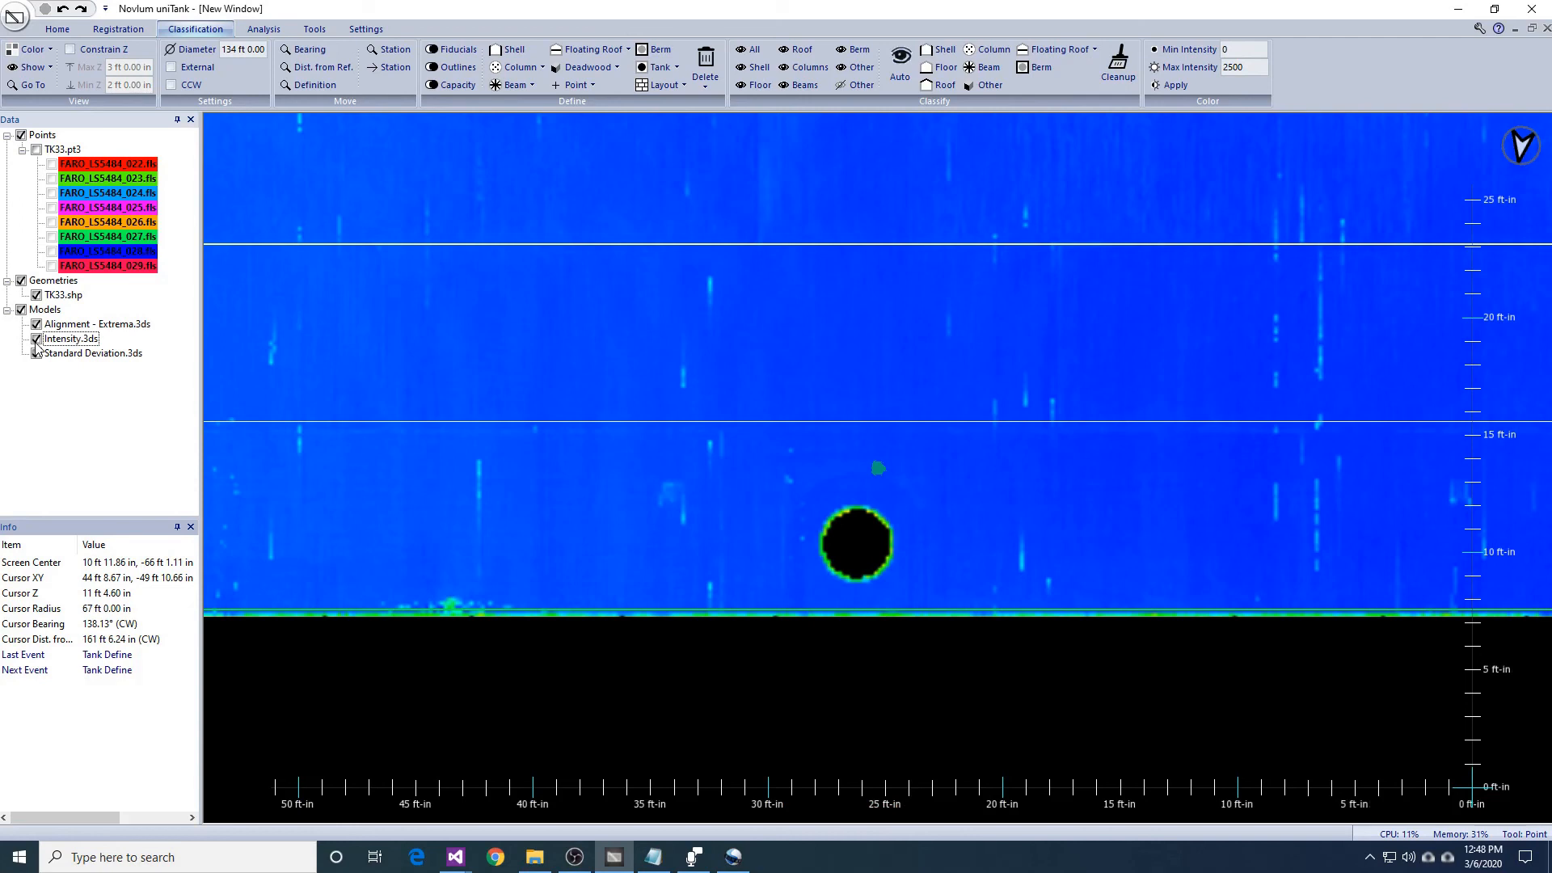
# Step: Hide the Standard Deviation model and place a point on the lowest course's vertical plate seam beside the manhole, comparing the Intensity and Alignment models
pyautogui.click(36, 353)
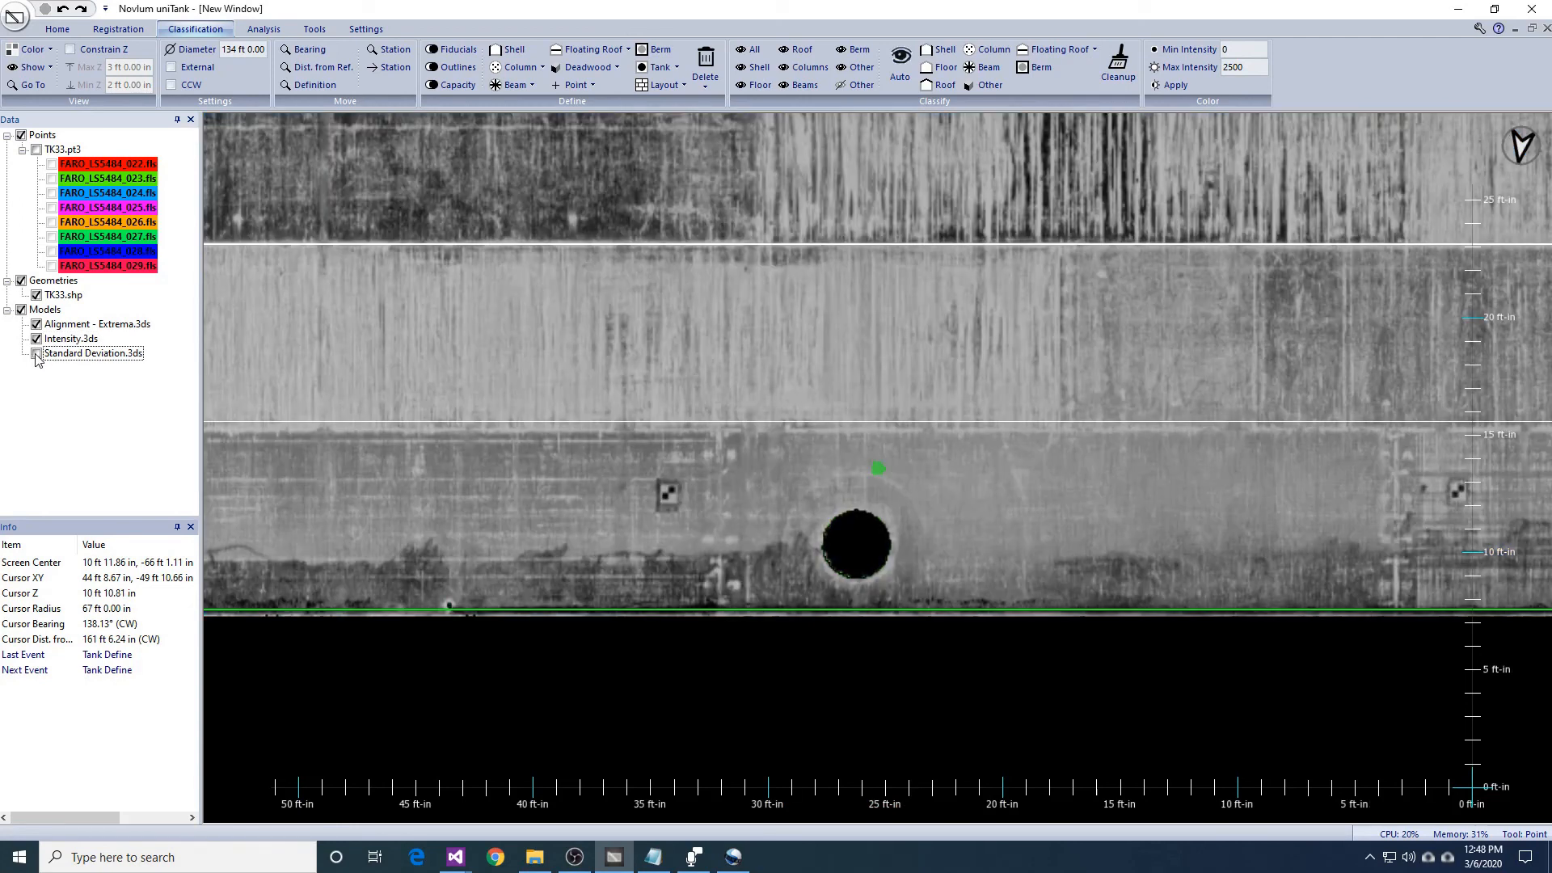
pyautogui.click(749, 555)
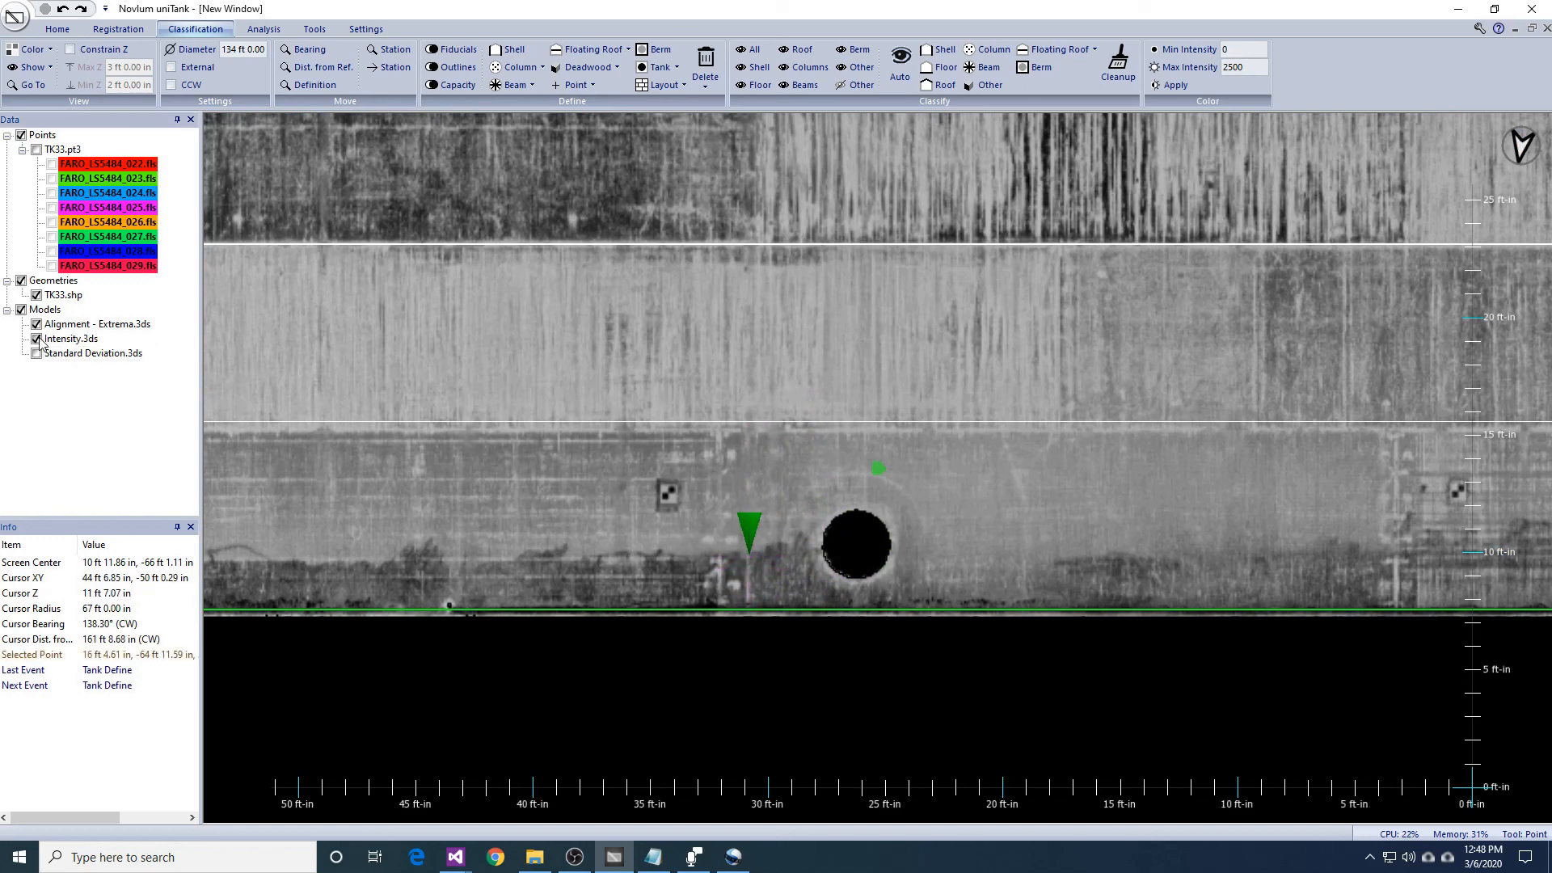
pyautogui.click(37, 339)
pyautogui.click(37, 338)
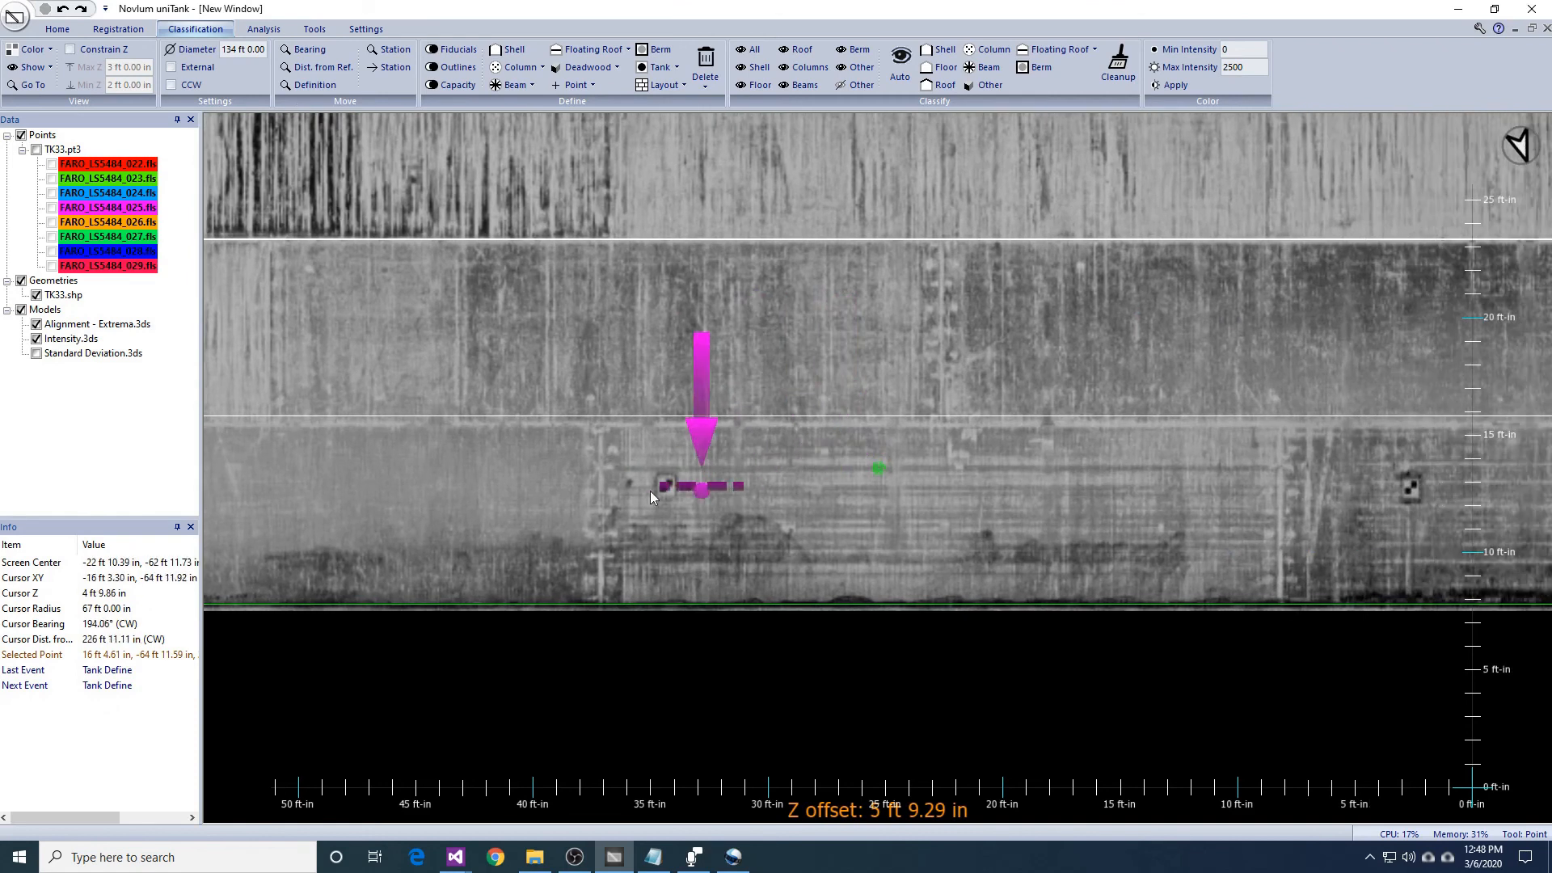
# Step: Place points on the next three vertical plate seams clockwise along the lowest shell course, checking seams against the Alignment model
pyautogui.click(600, 481)
pyautogui.moveTo(1271, 575); pyautogui.dragTo(782, 493, button='middle')
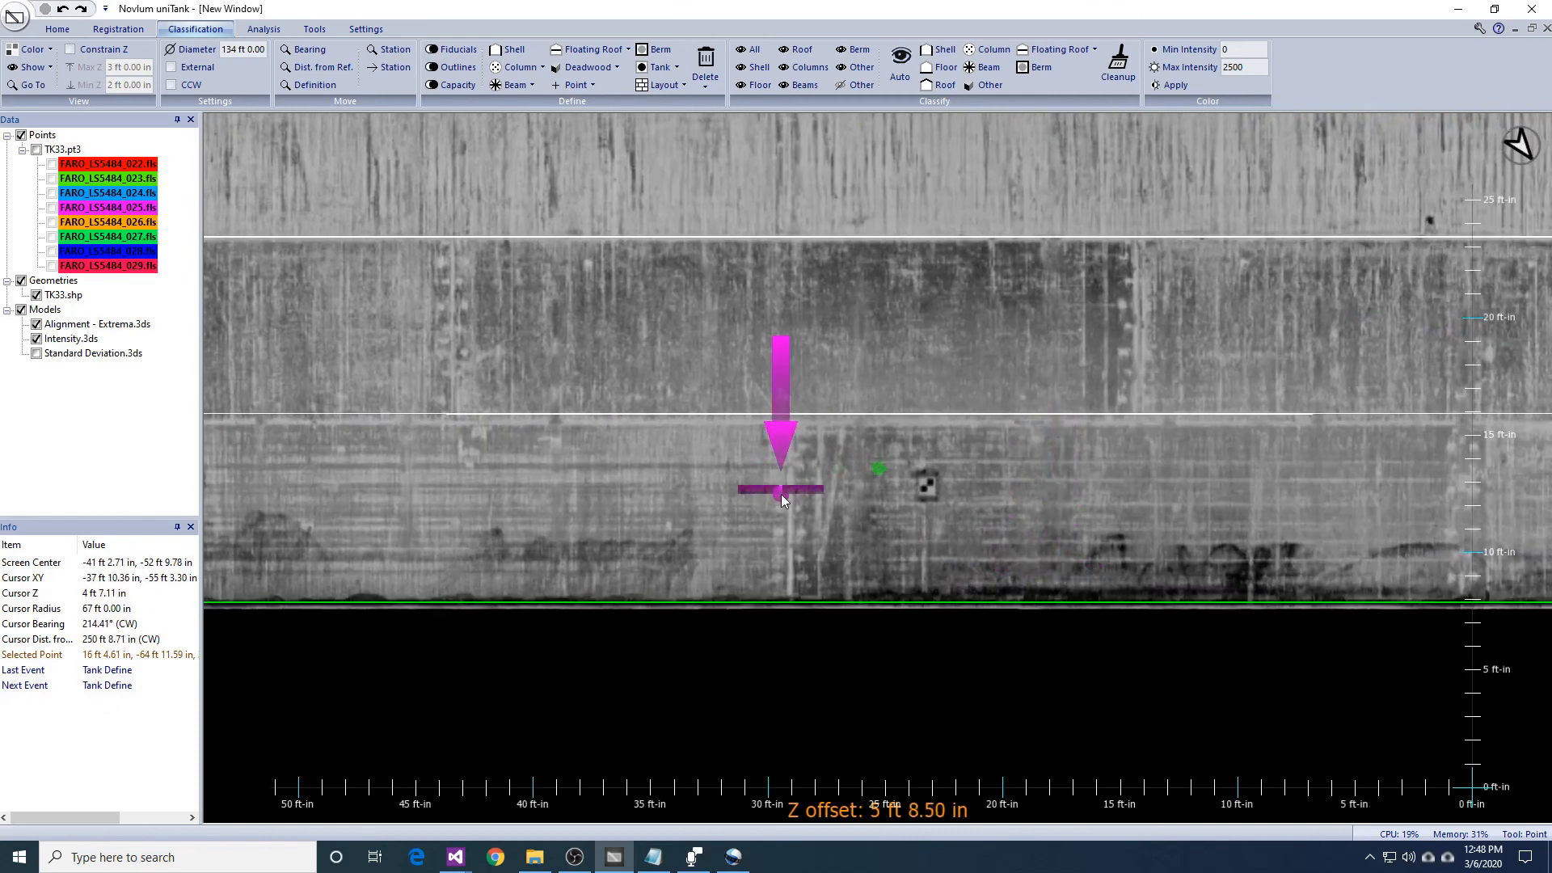
pyautogui.click(790, 495)
pyautogui.moveTo(1378, 525); pyautogui.dragTo(1057, 536, button='middle')
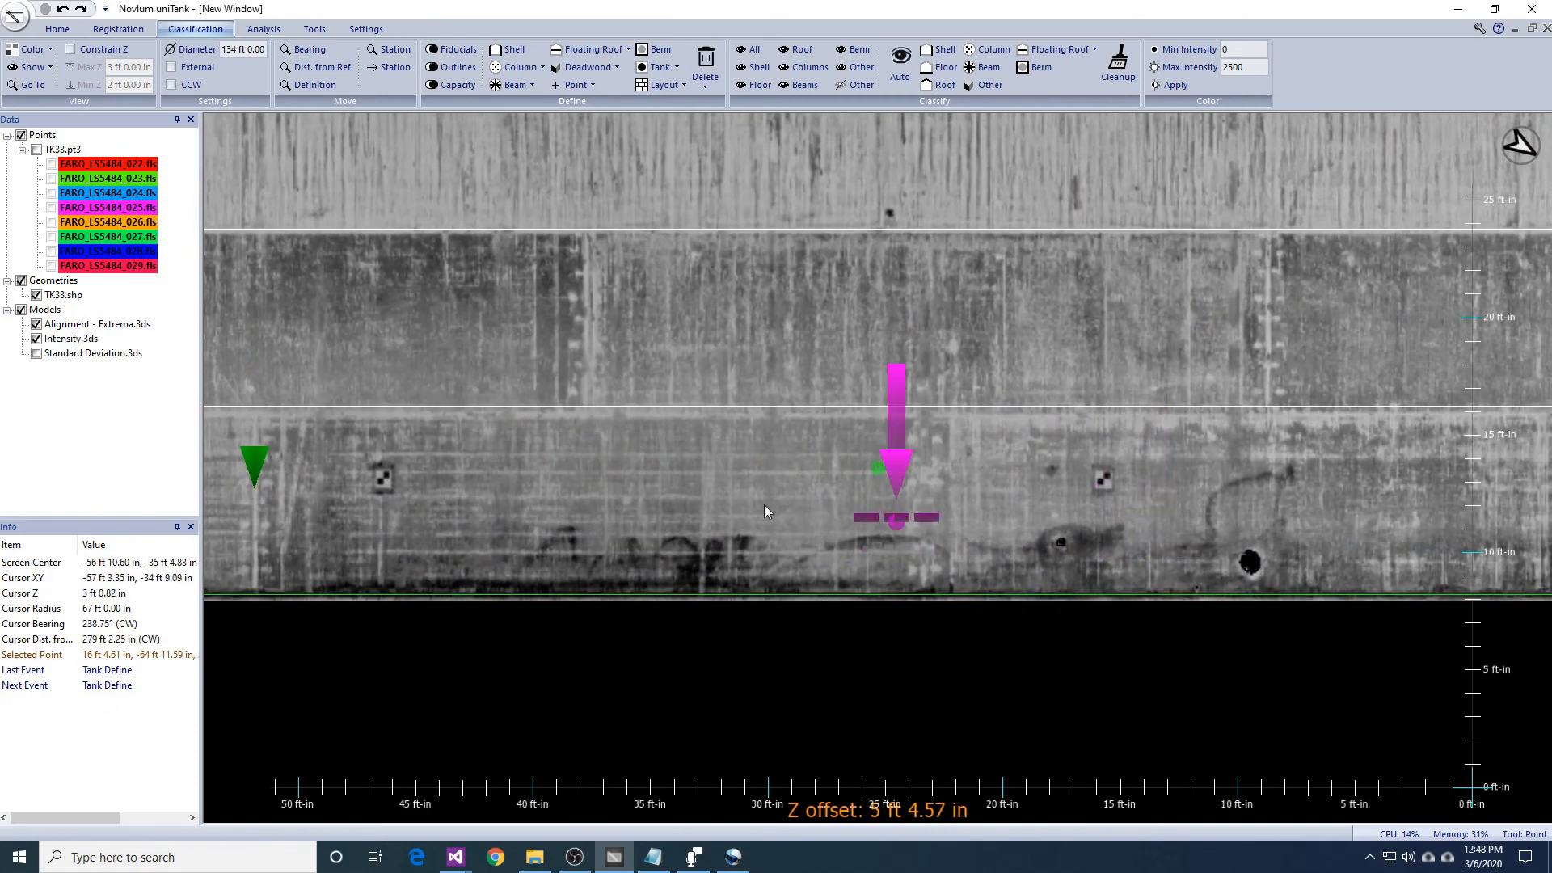
pyautogui.click(37, 340)
pyautogui.click(36, 340)
pyautogui.moveTo(1169, 488); pyautogui.dragTo(1046, 485, button='middle')
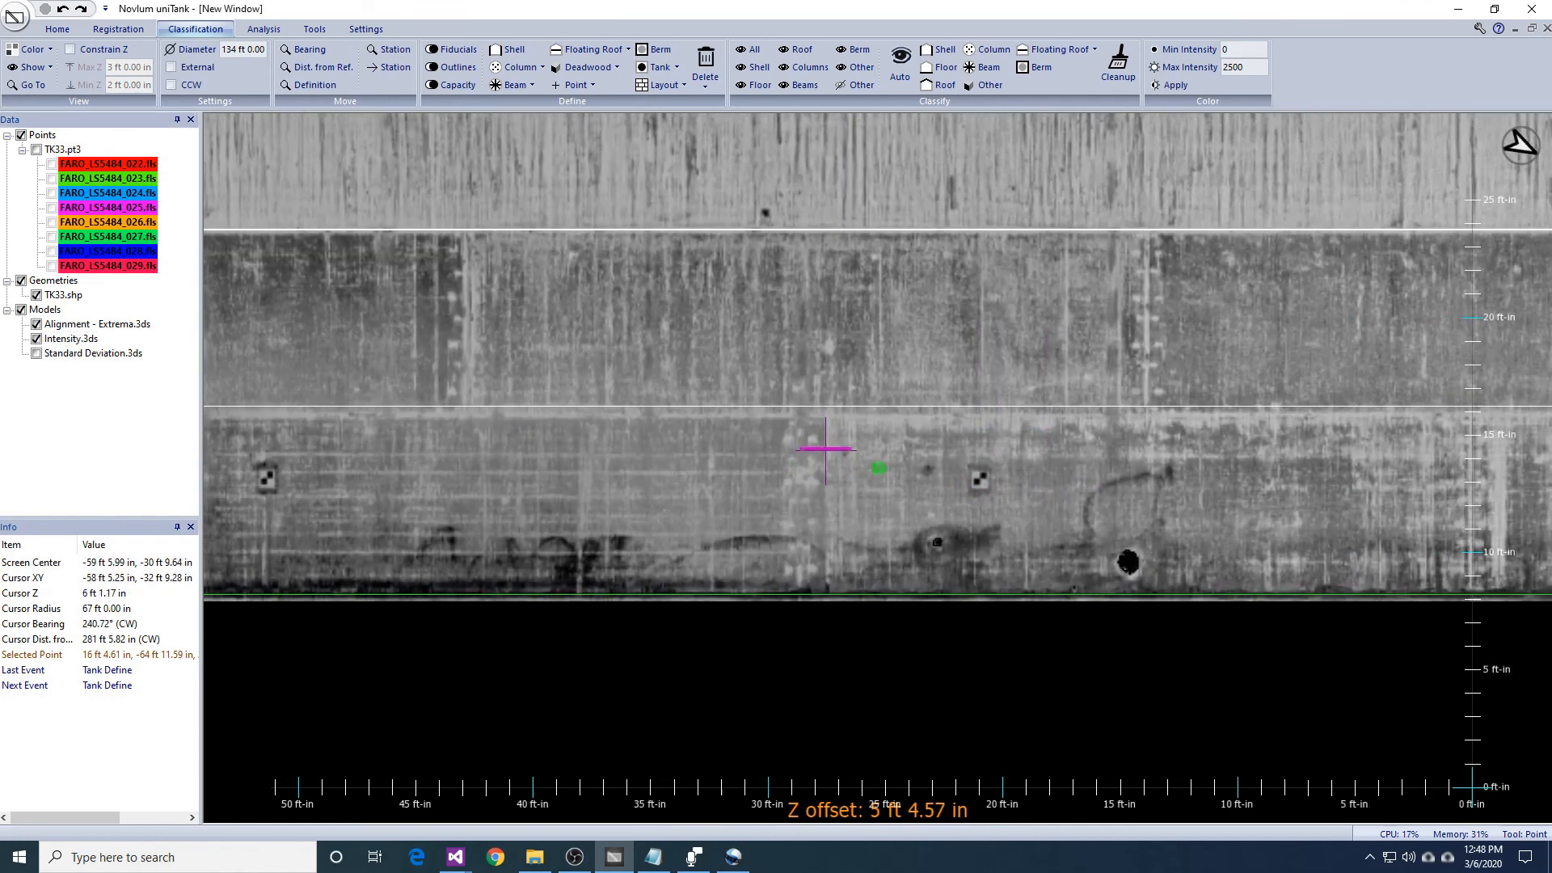
pyautogui.click(826, 454)
# Step: Mark the remaining vertical plate seams clockwise around the lowest shell course with points, comparing the Intensity and Alignment models
pyautogui.moveTo(1479, 513); pyautogui.dragTo(1001, 491, button='middle')
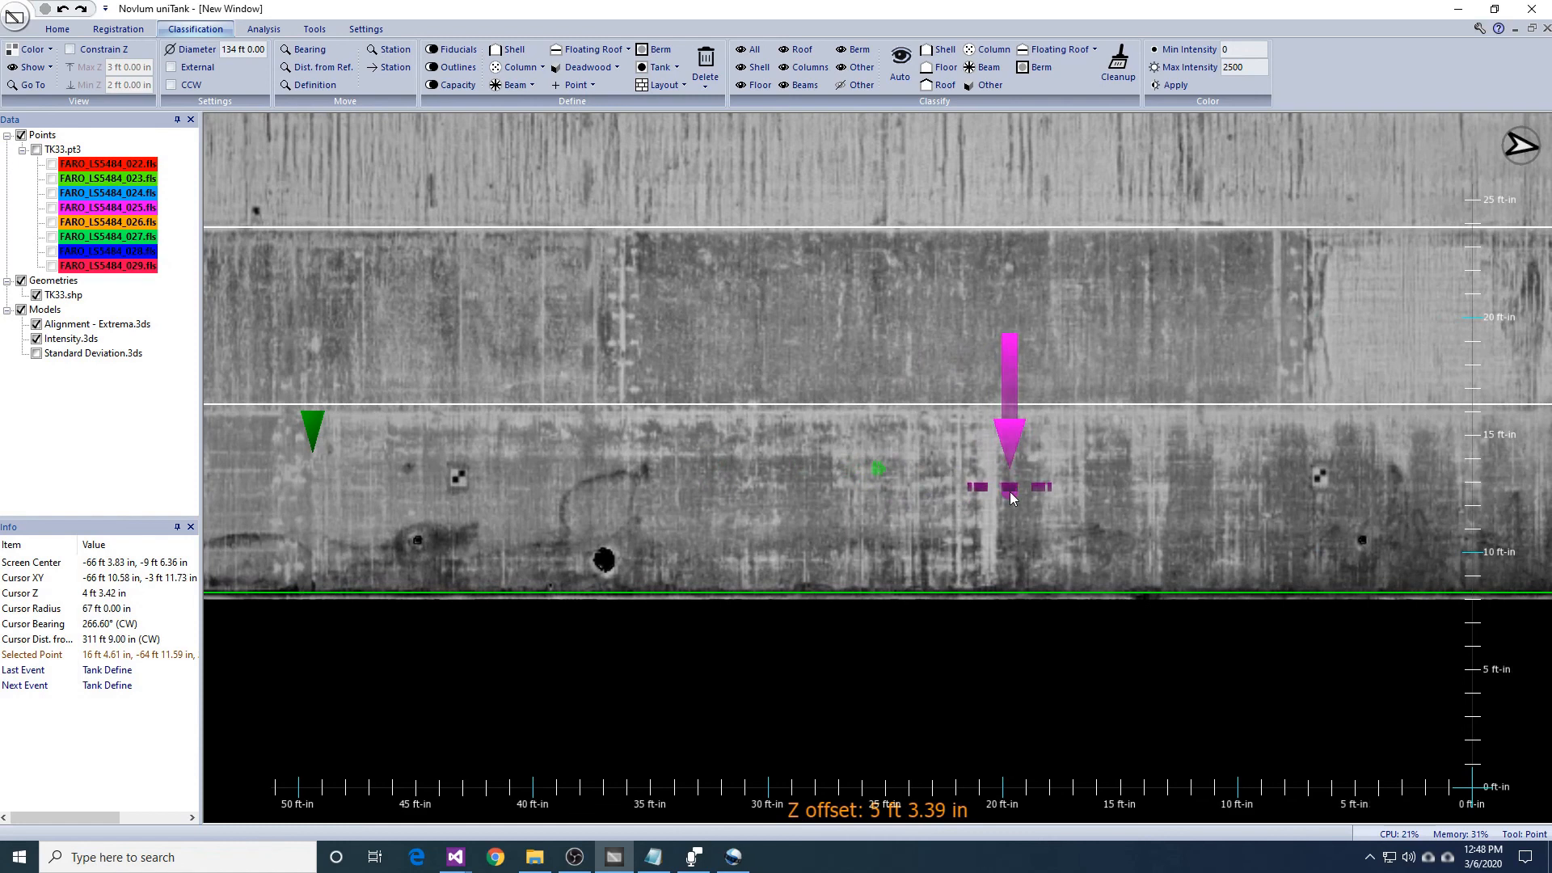
pyautogui.click(37, 340)
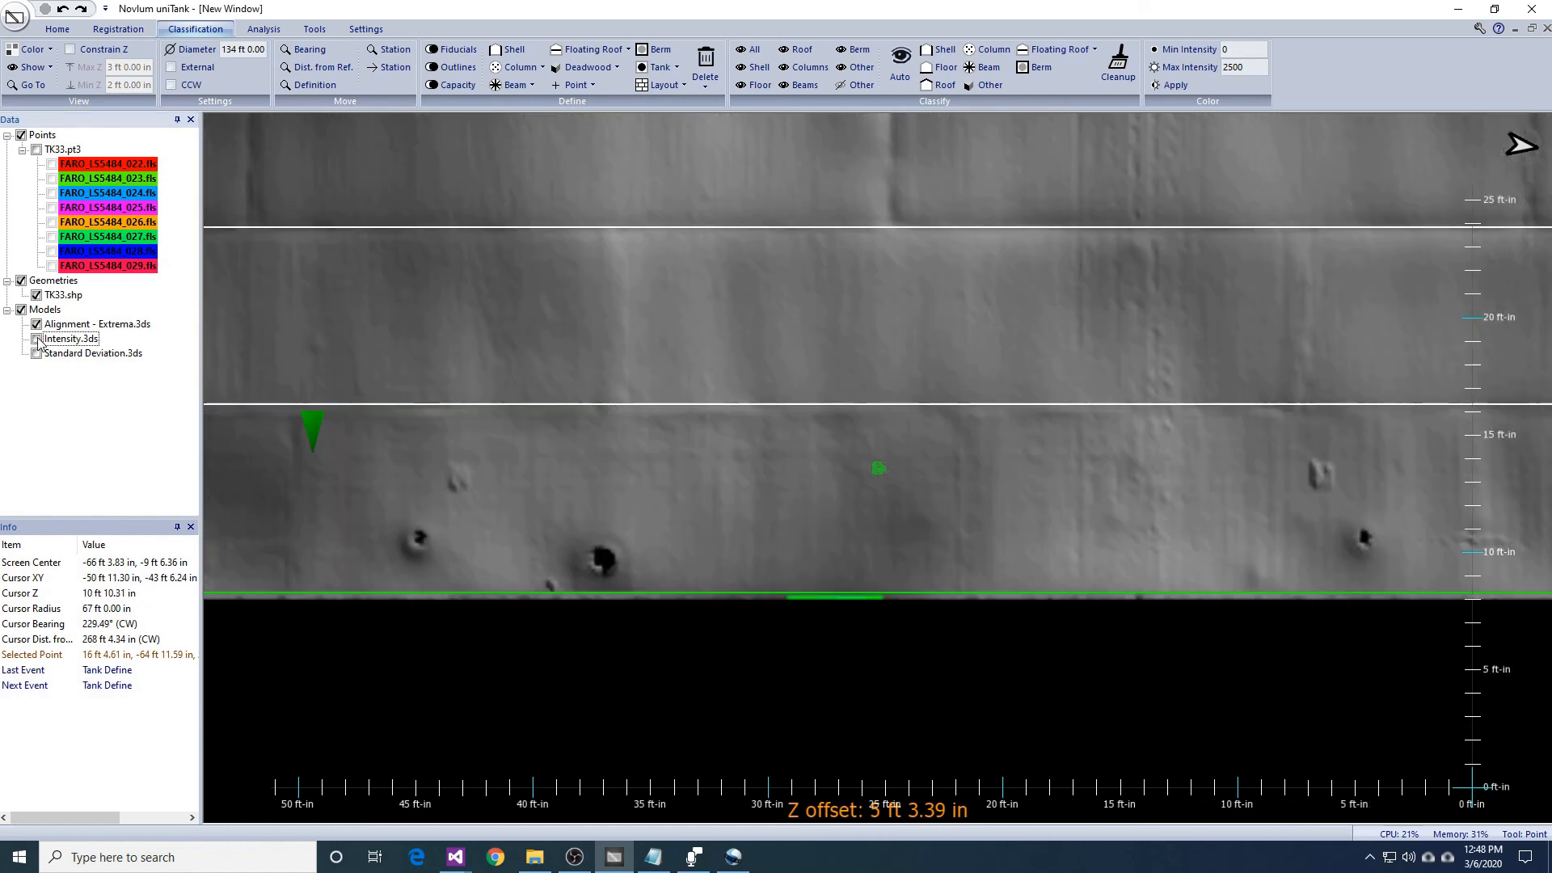
pyautogui.click(36, 341)
pyautogui.moveTo(790, 488); pyautogui.dragTo(645, 489, button='middle')
pyautogui.click(650, 486)
pyautogui.moveTo(1026, 547); pyautogui.dragTo(890, 525, button='middle')
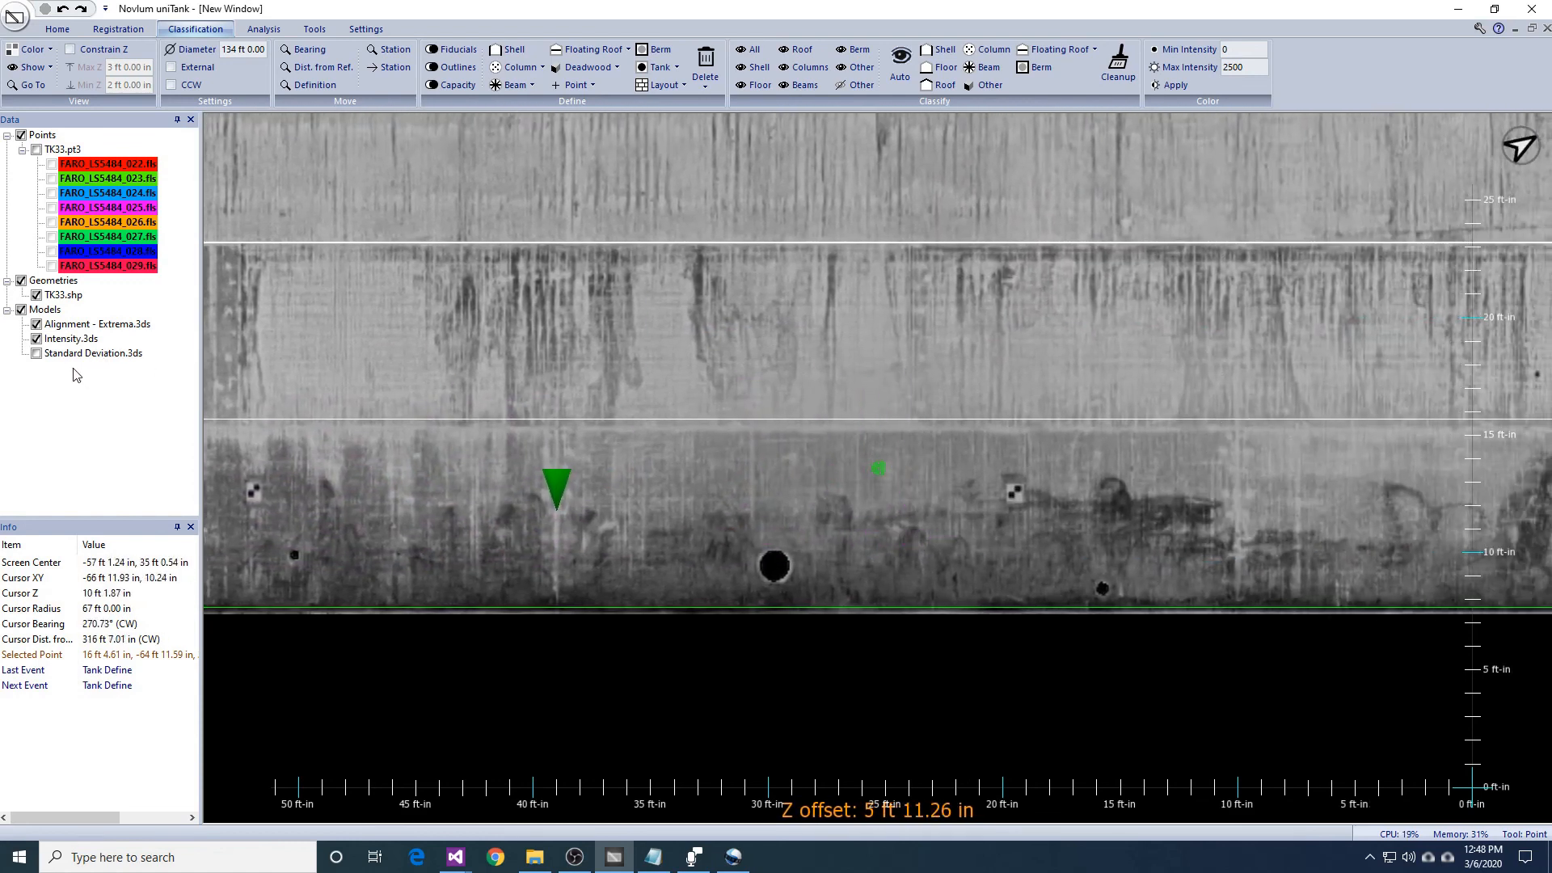
pyautogui.click(36, 339)
pyautogui.click(36, 340)
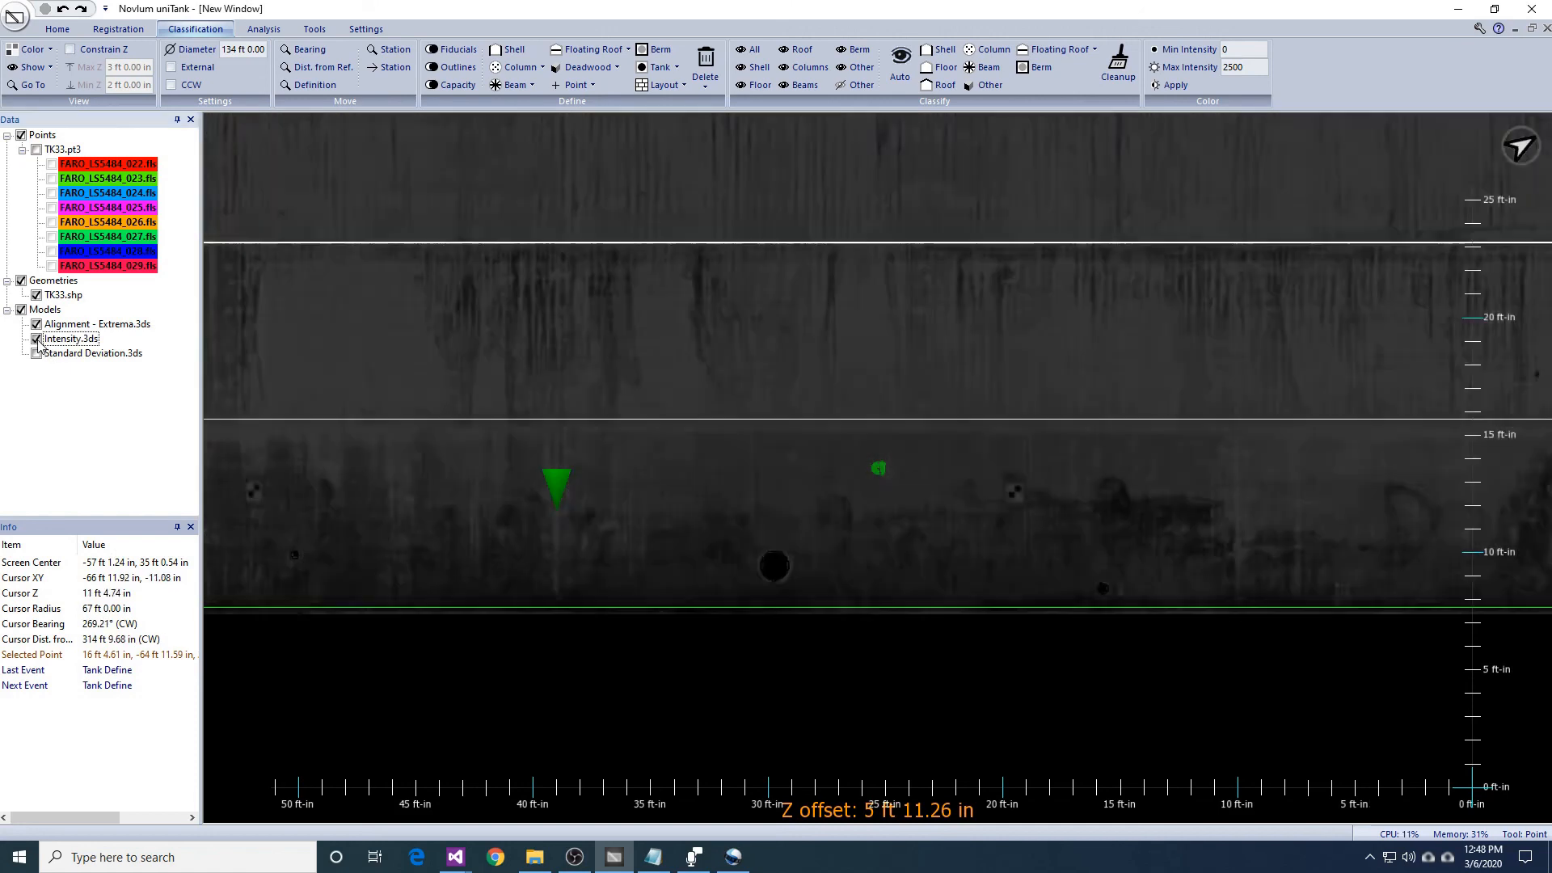
pyautogui.moveTo(804, 465); pyautogui.dragTo(623, 459, button='middle')
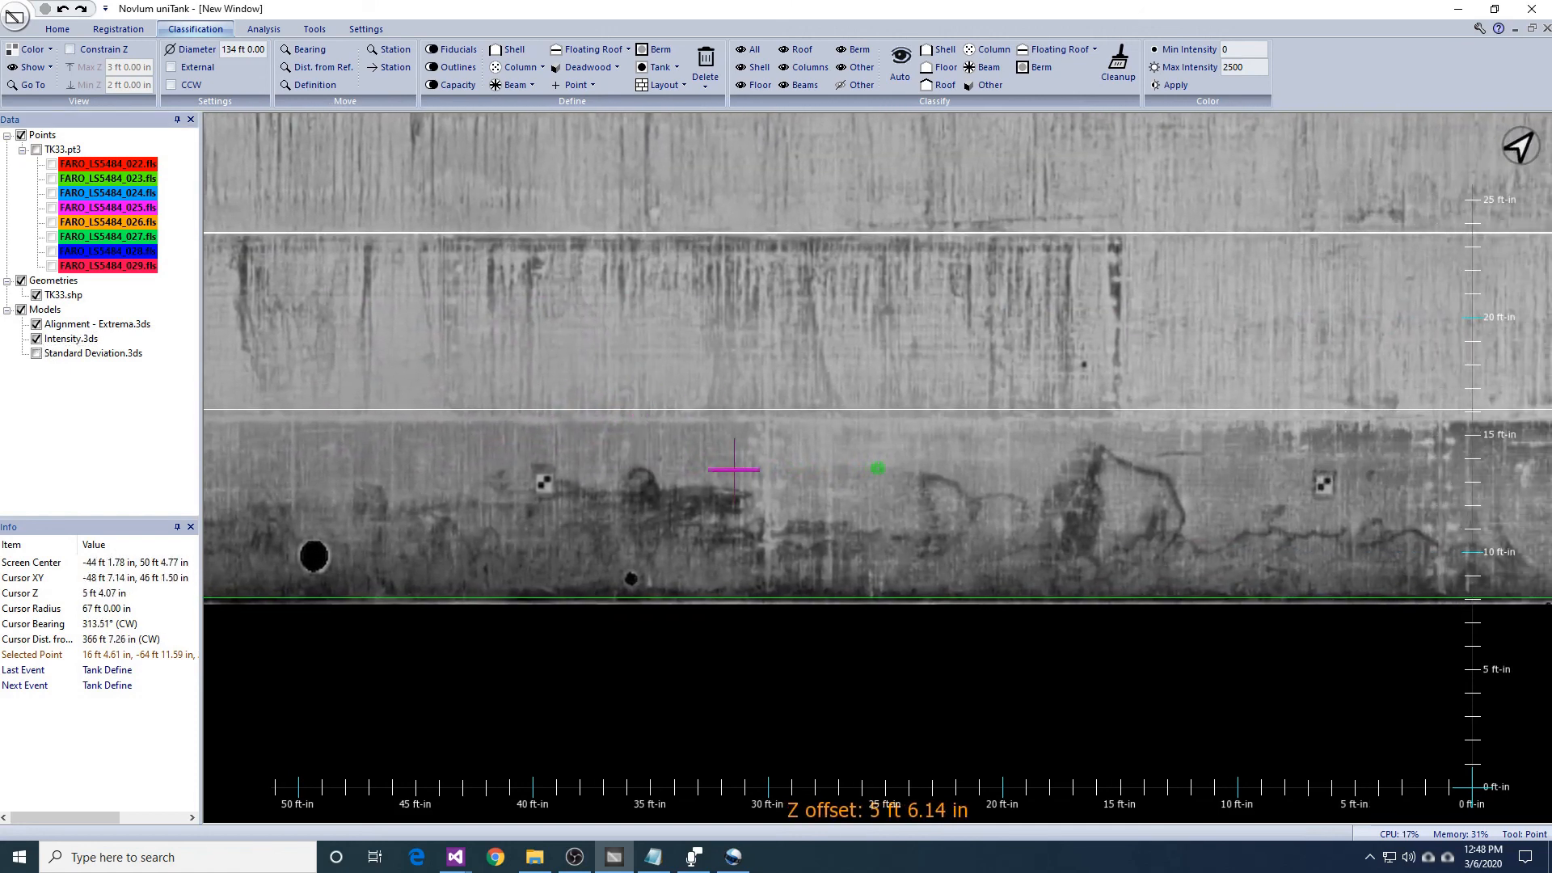
pyautogui.click(36, 339)
pyautogui.click(37, 339)
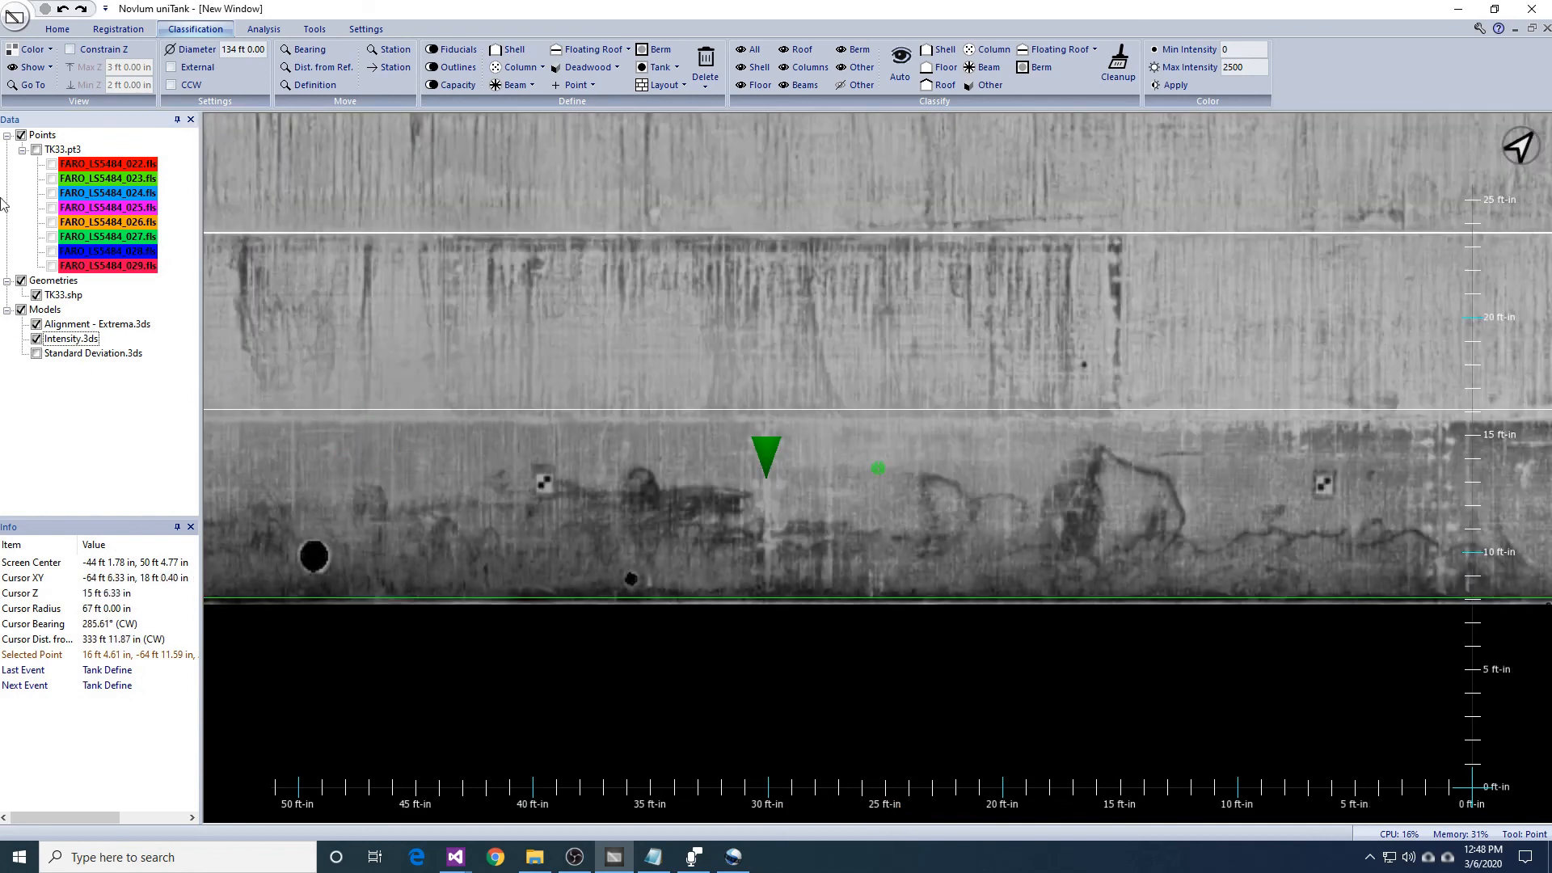
# Step: Define the lowest course's layout shell plates from the seam points with a repeat interval of 0, and clear the points
pyautogui.click(666, 85)
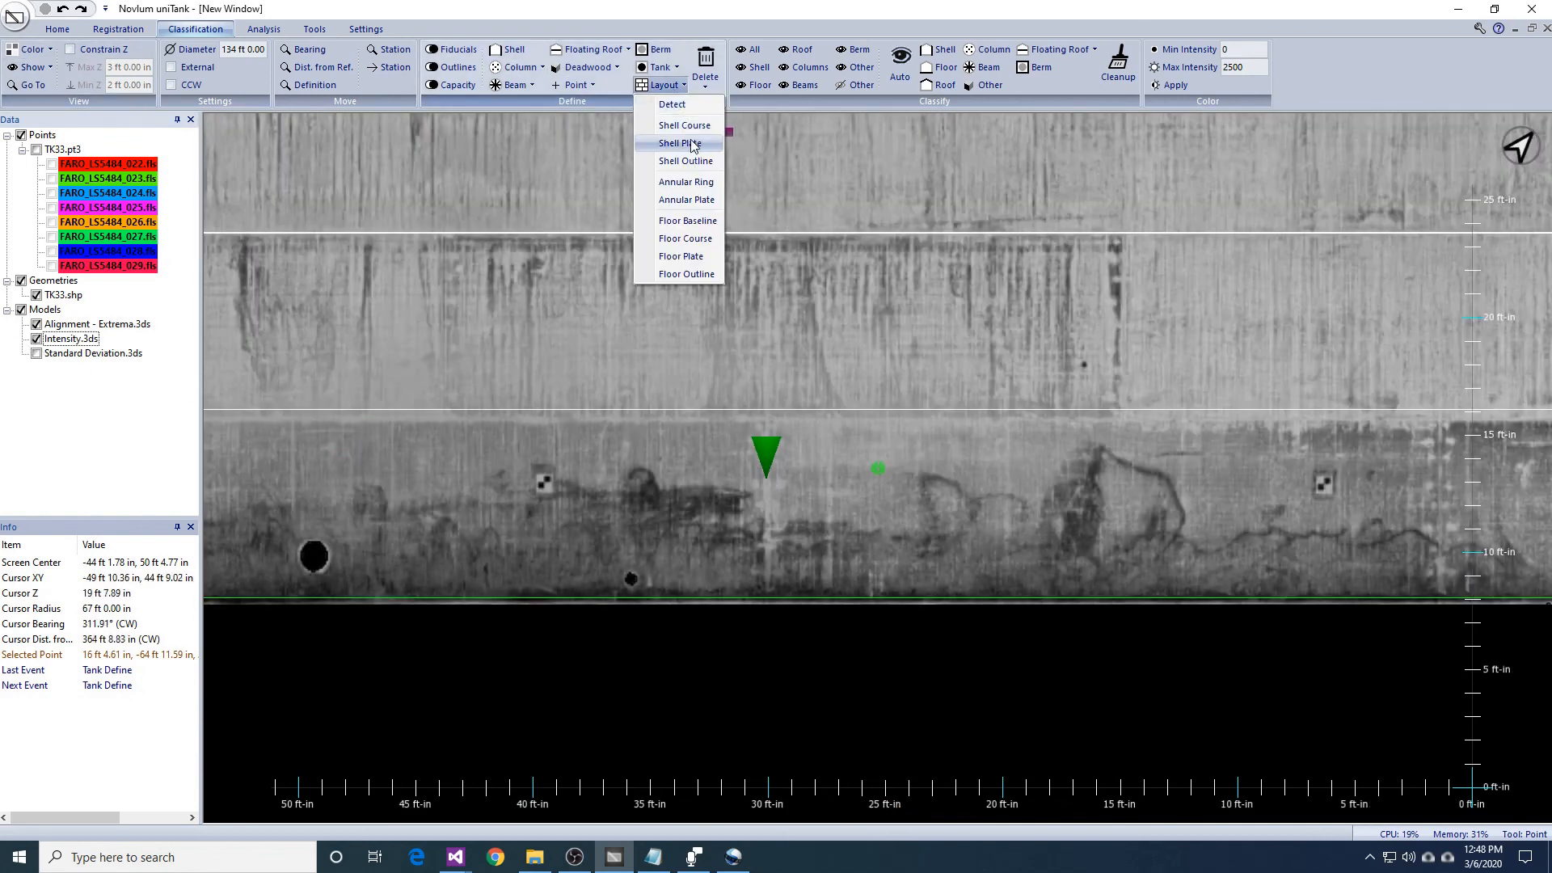
pyautogui.click(680, 144)
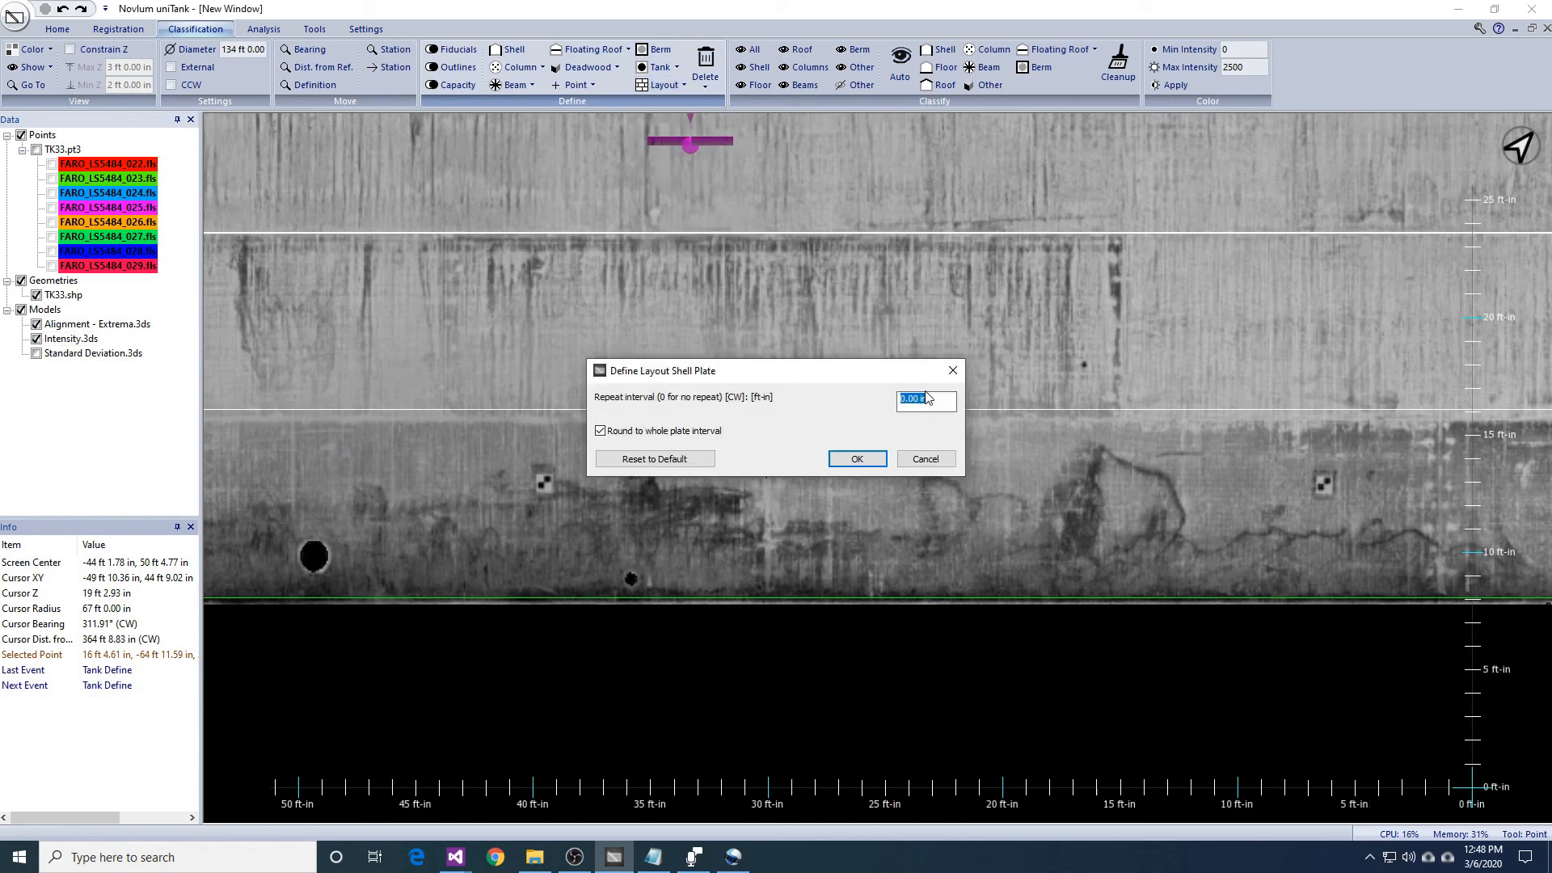
pyautogui.click(878, 464)
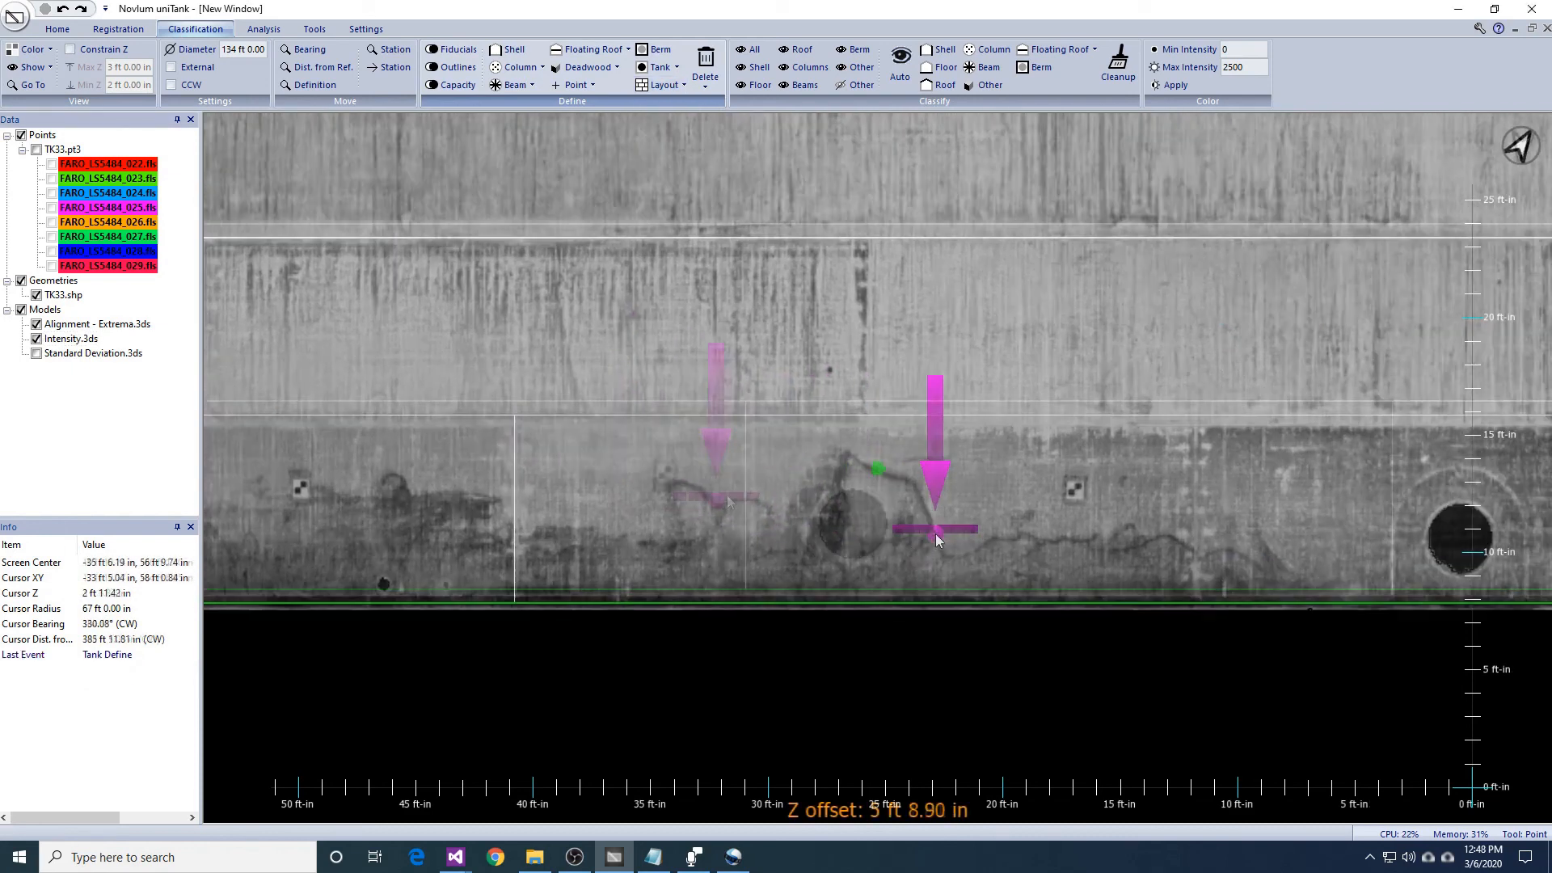
# Step: Hide the Intensity model and measure one plate's length between vertical seams on the second-highest shell course with the Line tool
pyautogui.scroll(-4, 1006, 474)
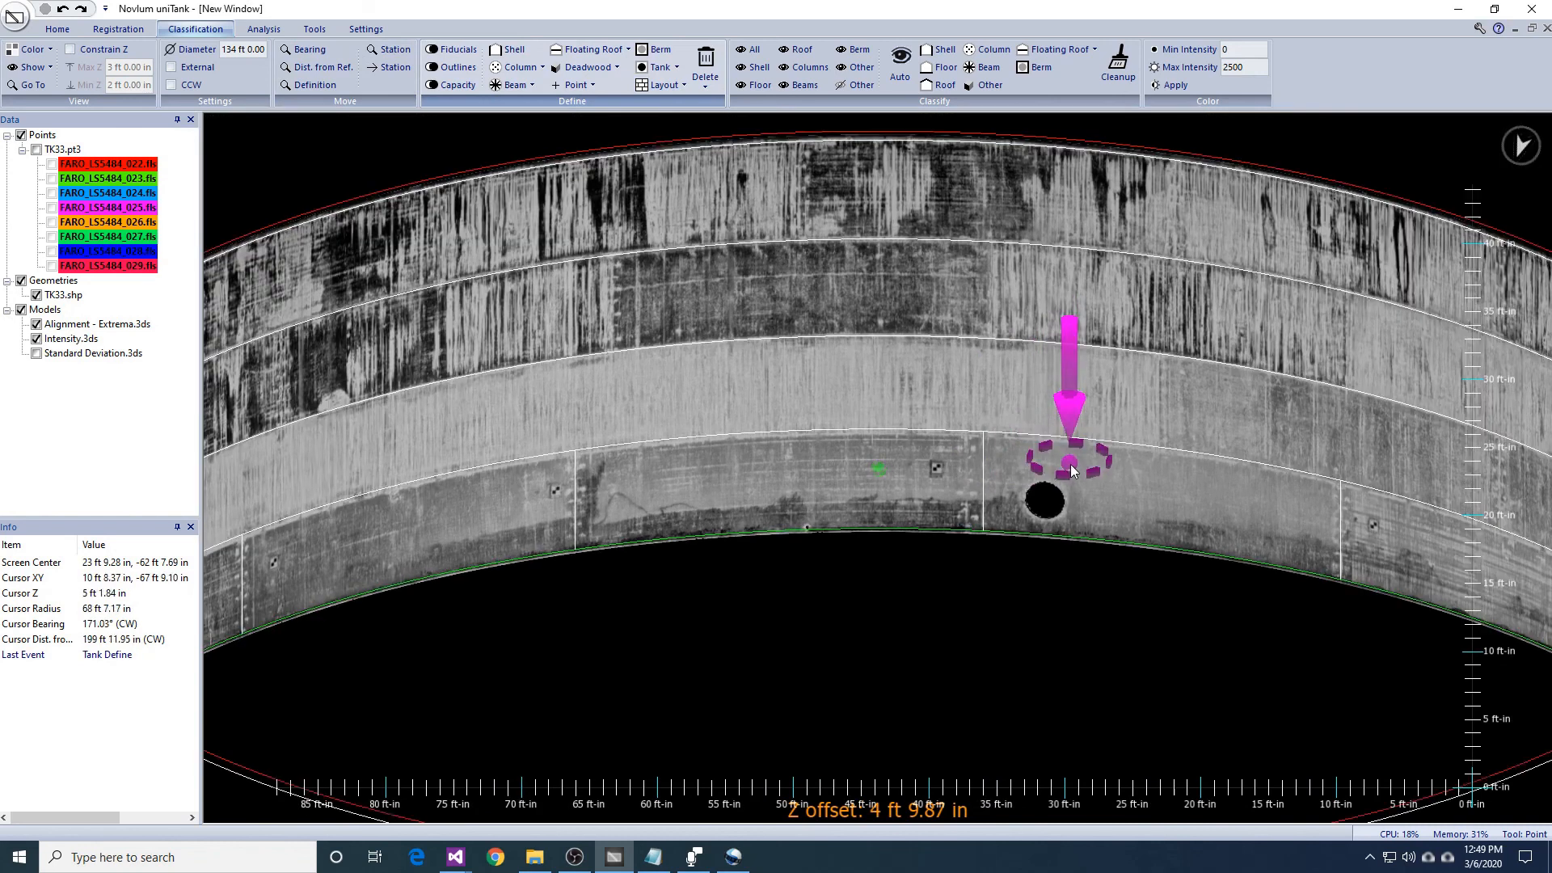
pyautogui.moveTo(1082, 457); pyautogui.dragTo(1095, 425, button='middle')
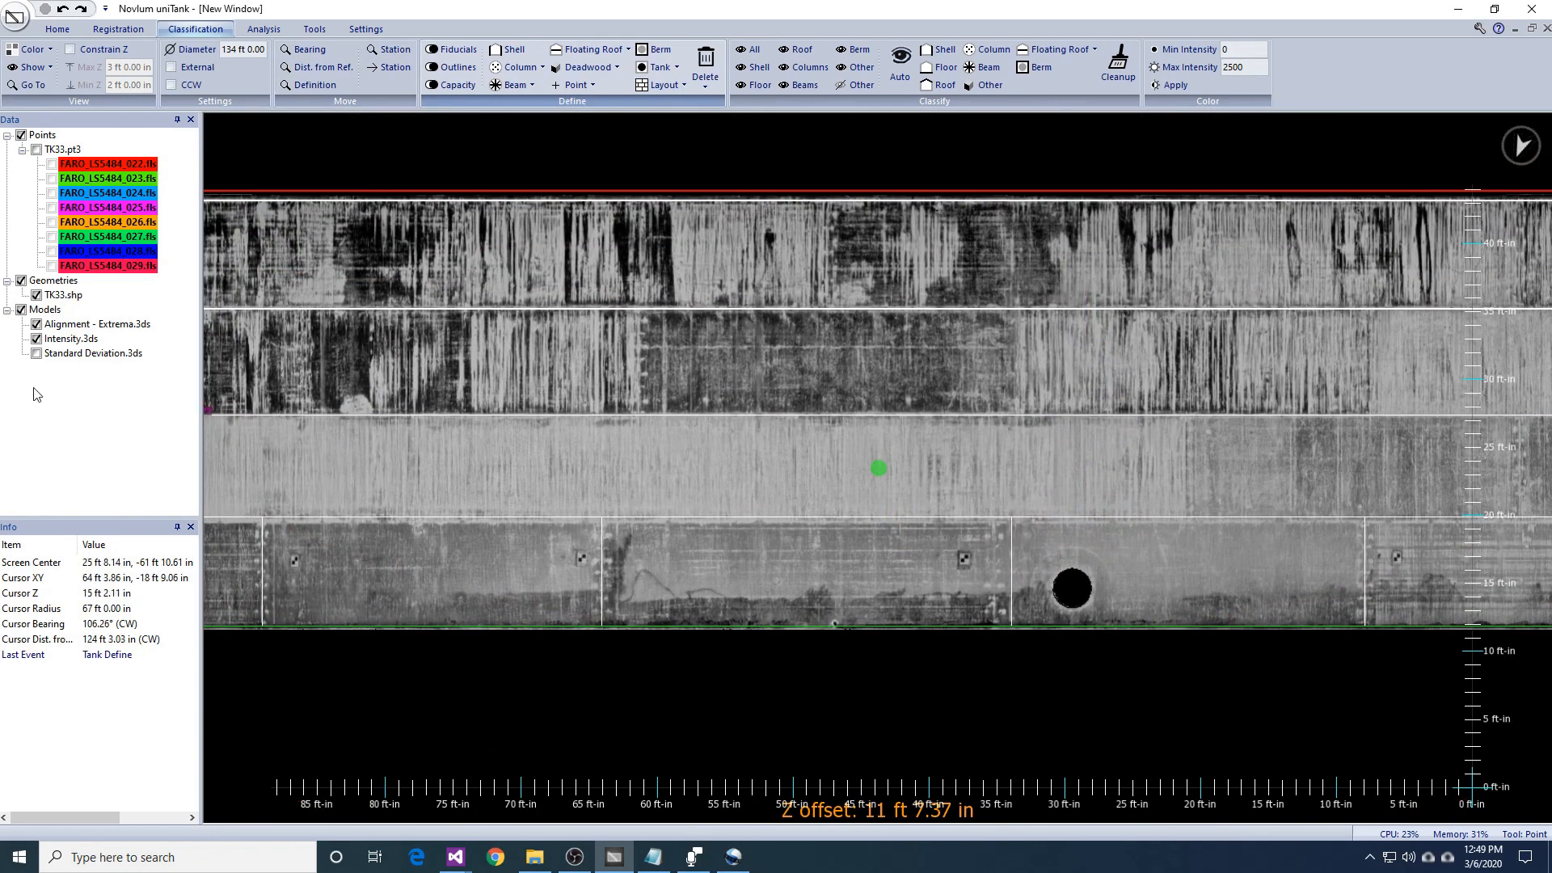
pyautogui.click(37, 339)
pyautogui.scroll(3, 996, 552)
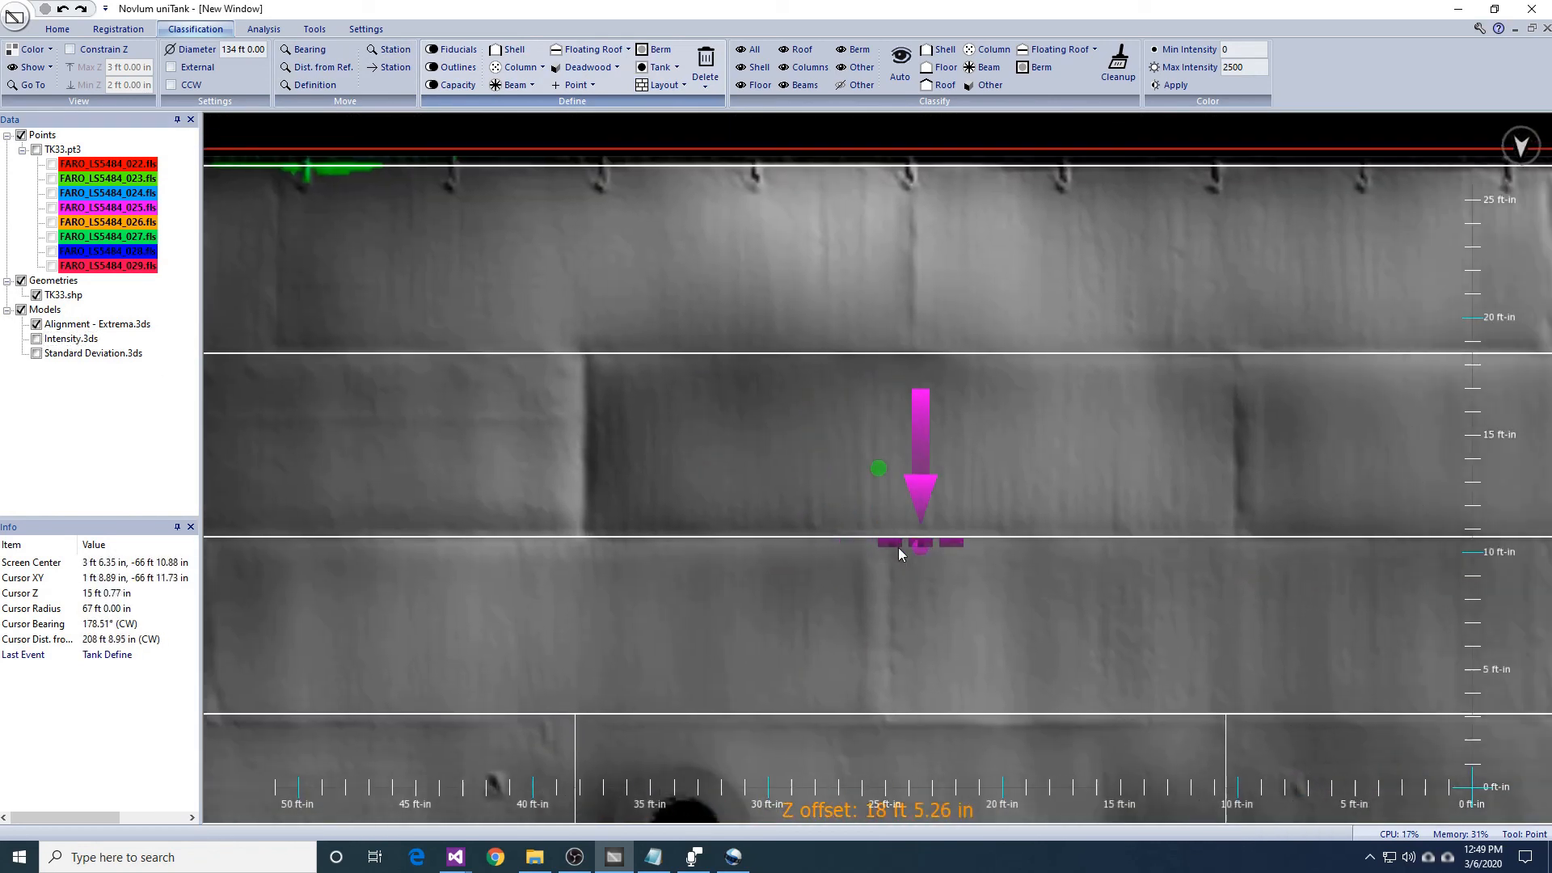
pyautogui.moveTo(899, 547); pyautogui.dragTo(866, 563, button='middle')
pyautogui.press('l')
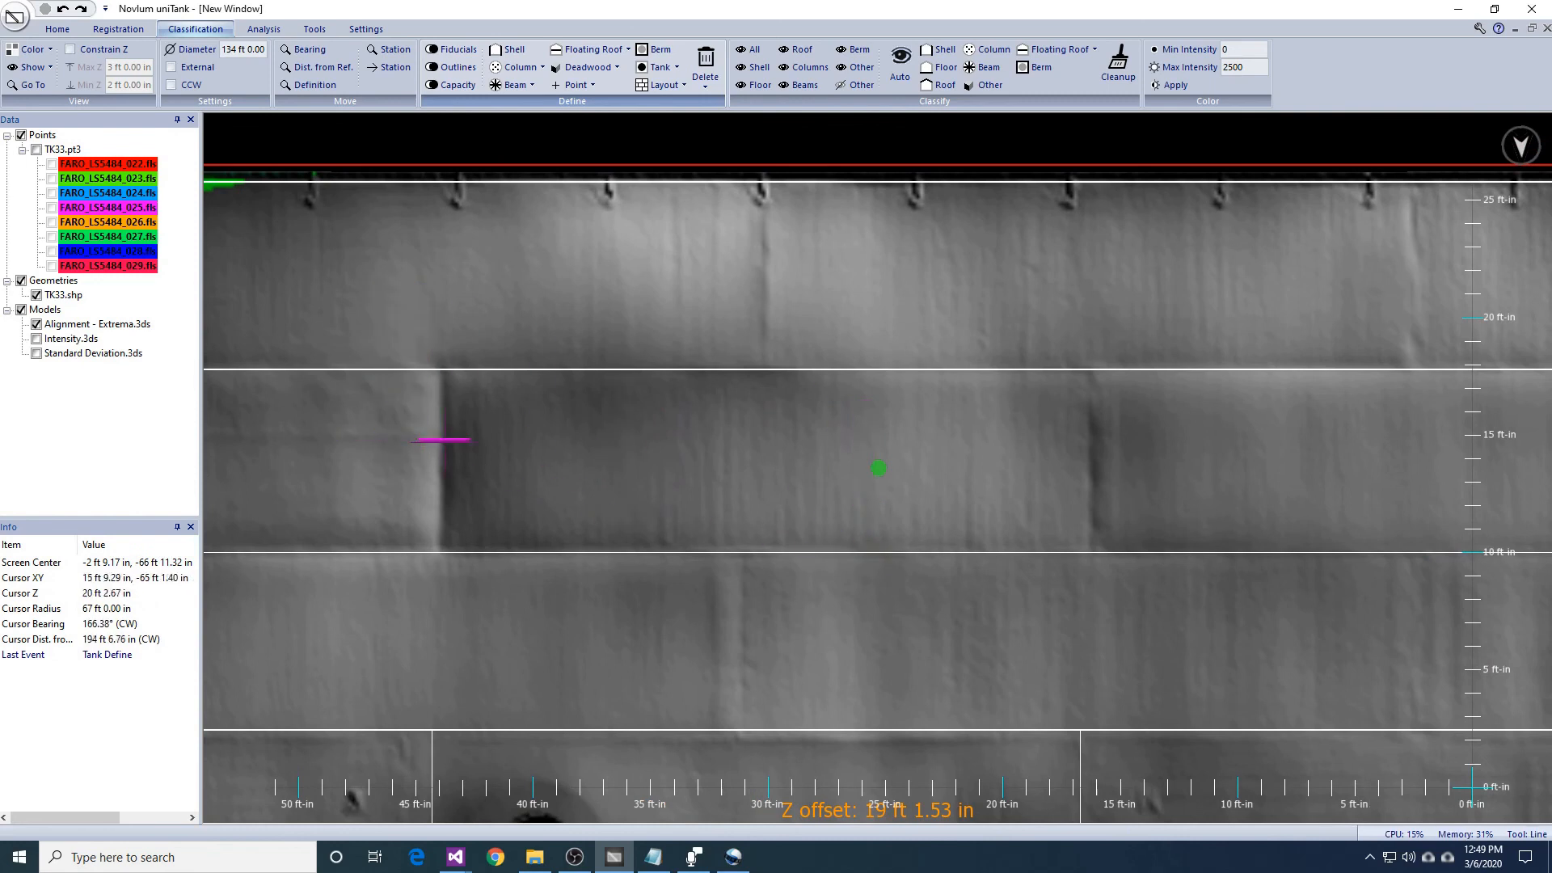
pyautogui.click(442, 440)
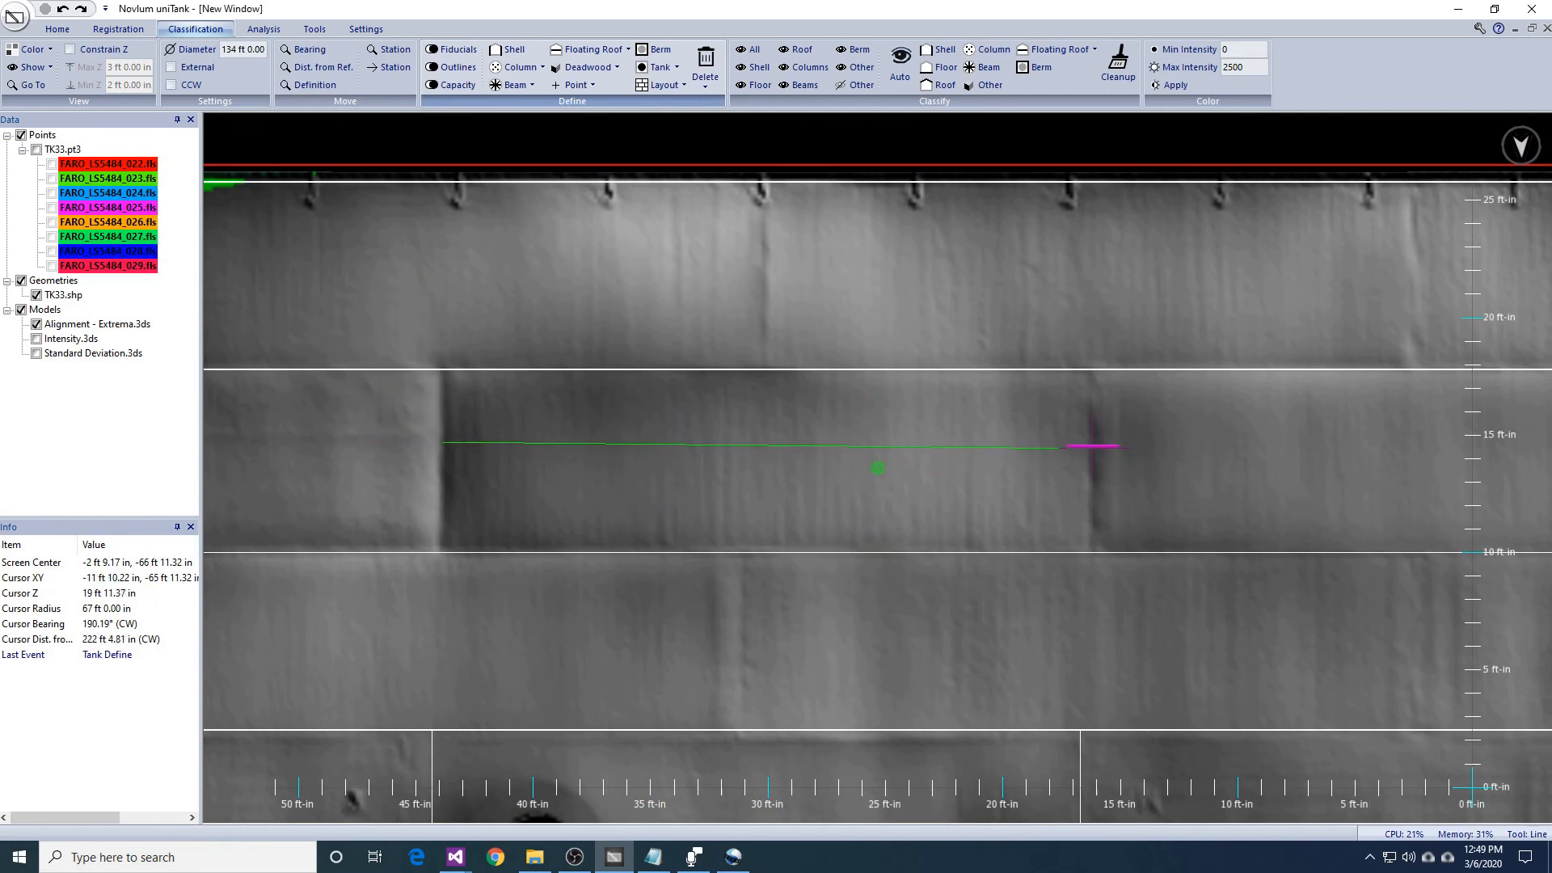
pyautogui.click(1092, 444)
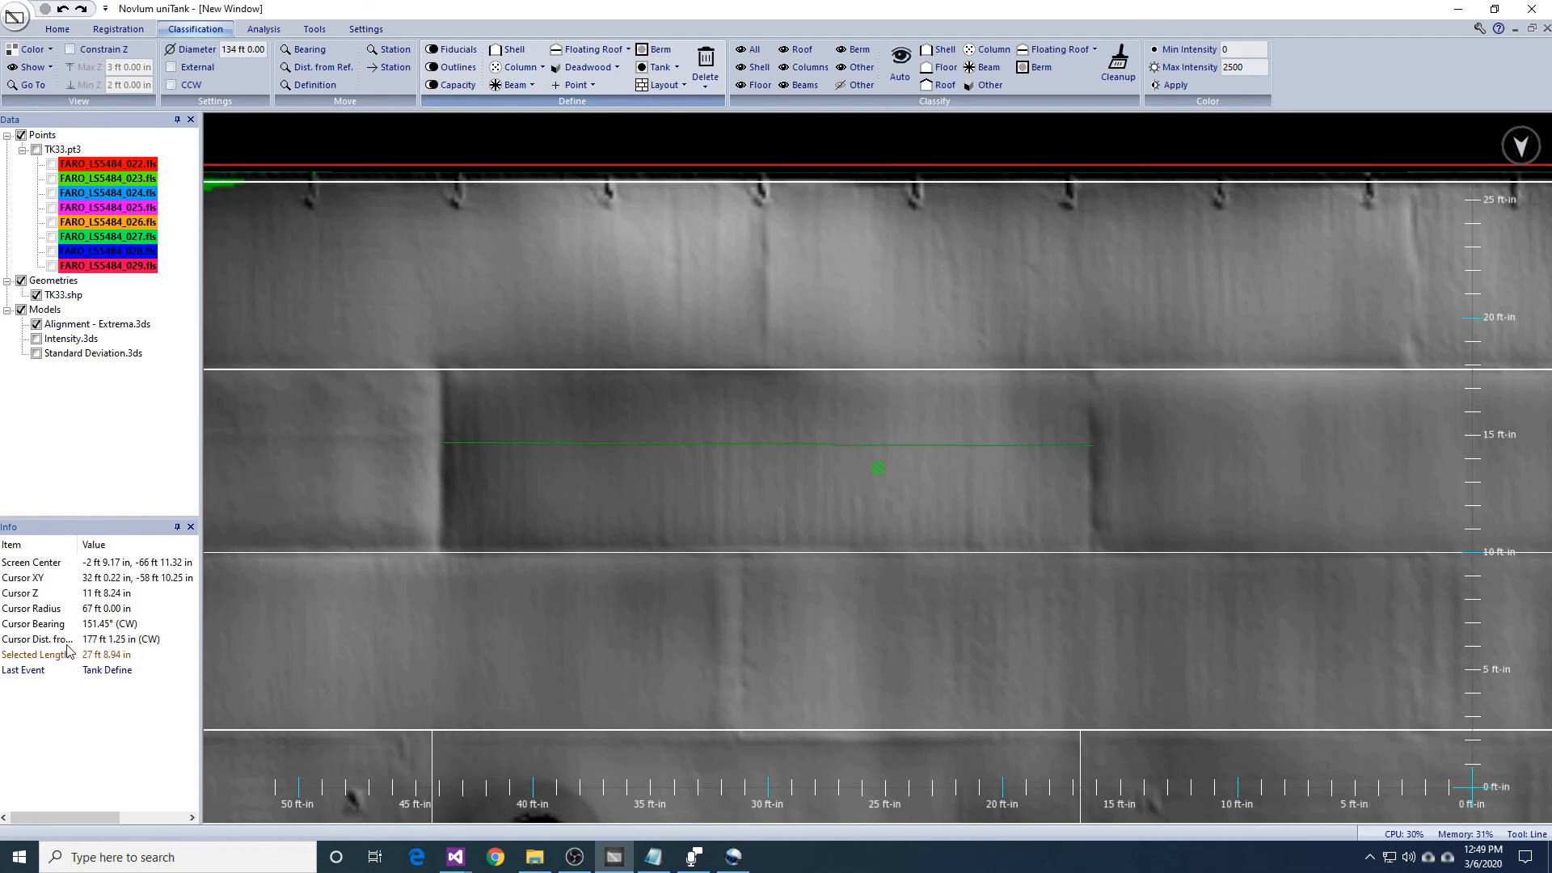
# Step: Define layout shell plates from a seam point on each of the top two courses, repeating every 27ft9in rounded to whole plate intervals
pyautogui.press('p')
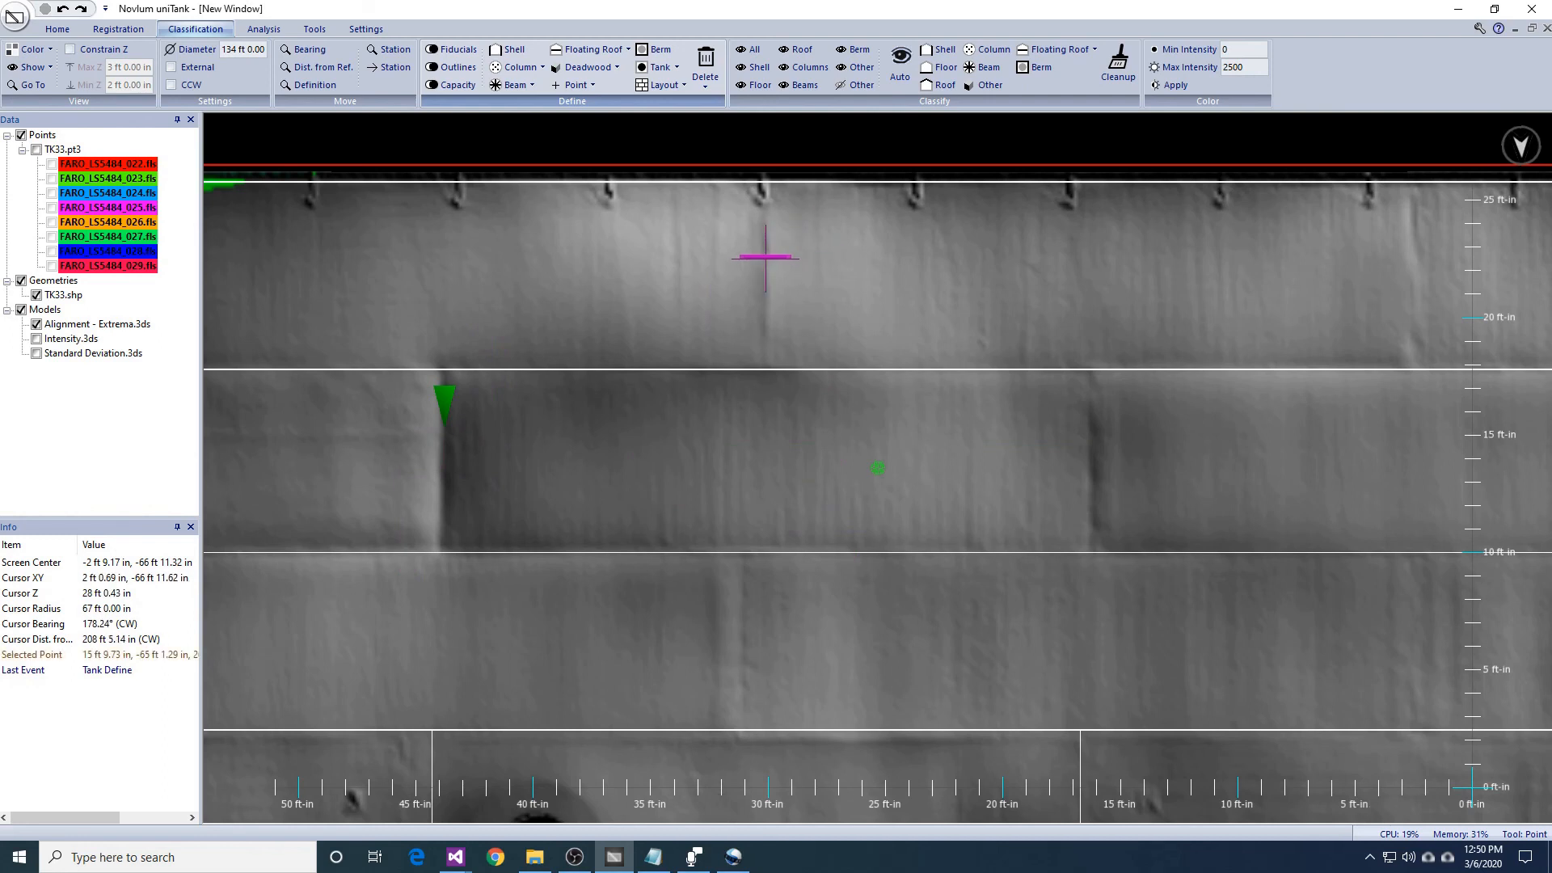
pyautogui.click(662, 85)
pyautogui.click(676, 140)
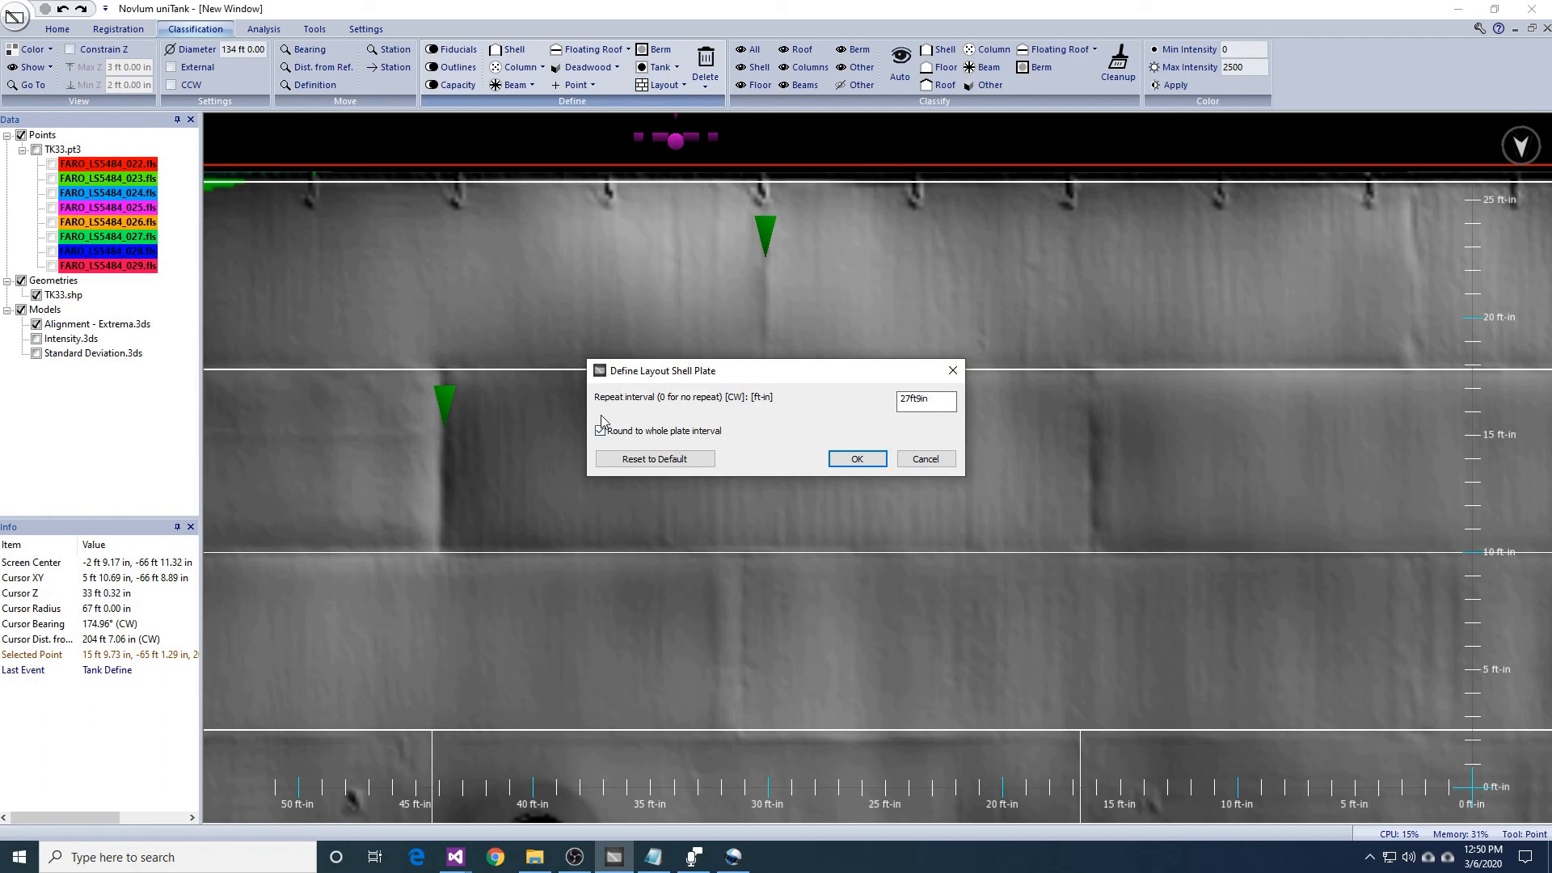
pyautogui.click(856, 459)
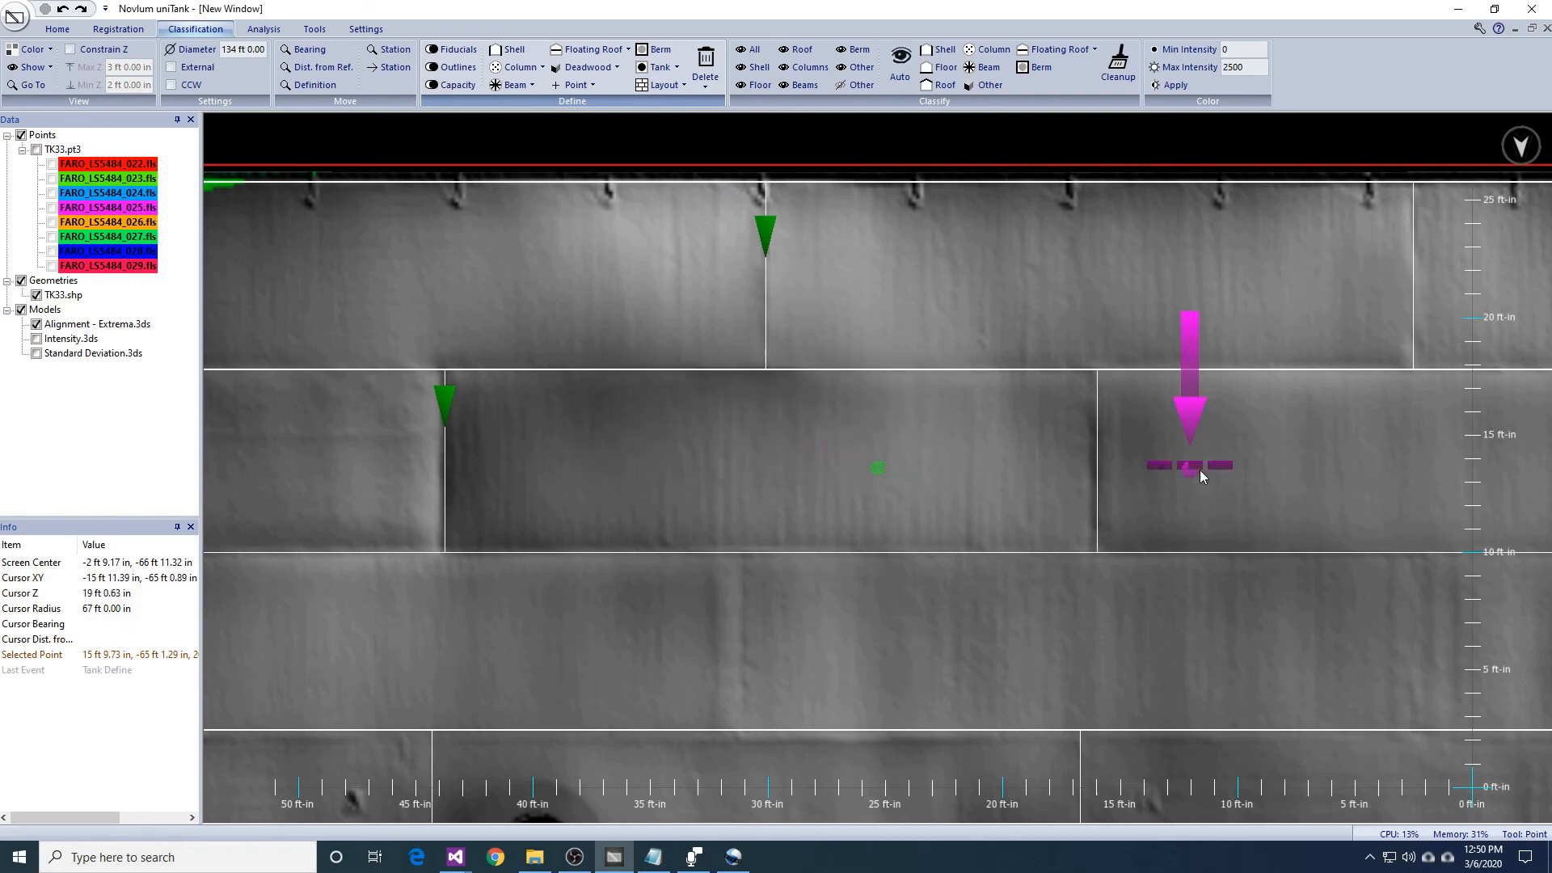
pyautogui.moveTo(1290, 471); pyautogui.dragTo(915, 430, button='middle')
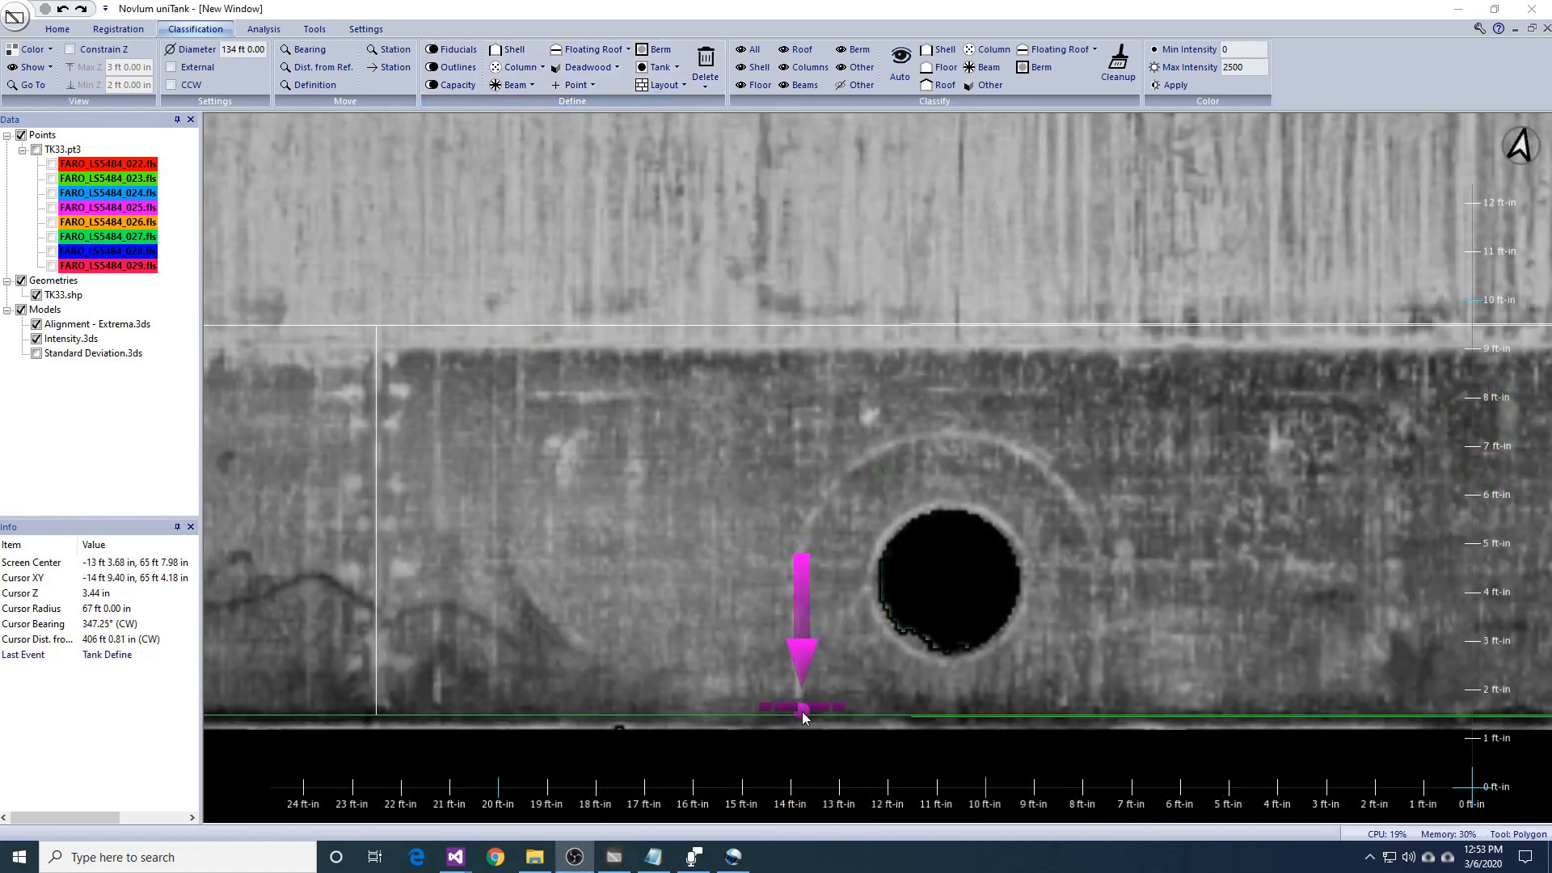
# Step: Trace a polygon about 6 ft wide around the arched reinforcing plate at the manhole and define it as a layout shell outline
pyautogui.click(800, 692)
pyautogui.click(799, 575)
pyautogui.click(810, 511)
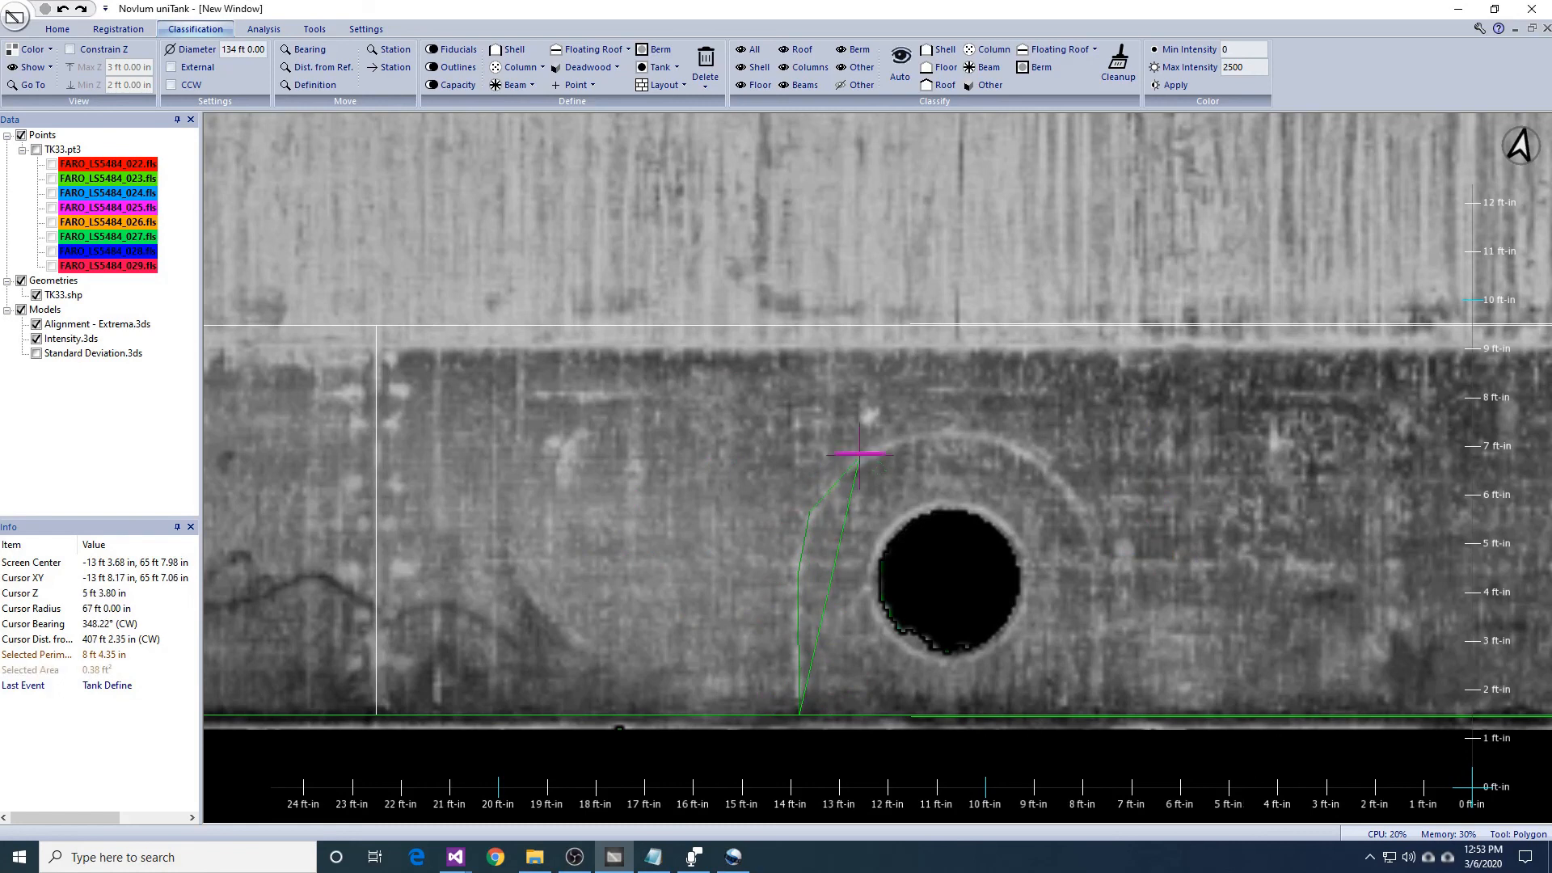
pyautogui.click(964, 431)
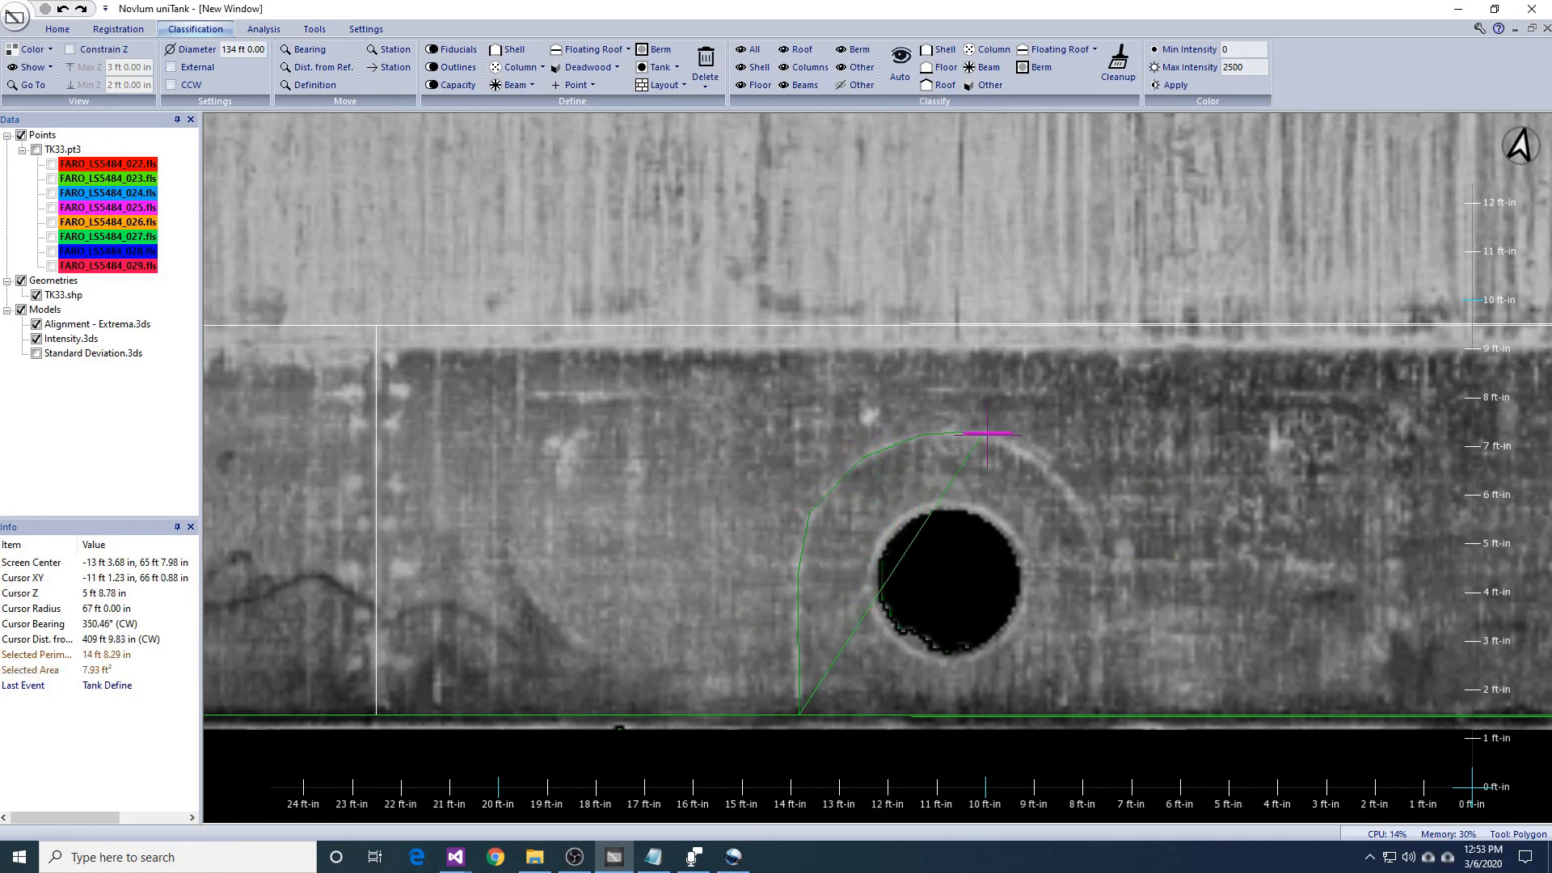
pyautogui.click(1017, 443)
pyautogui.click(1049, 467)
pyautogui.click(1073, 495)
pyautogui.click(1086, 519)
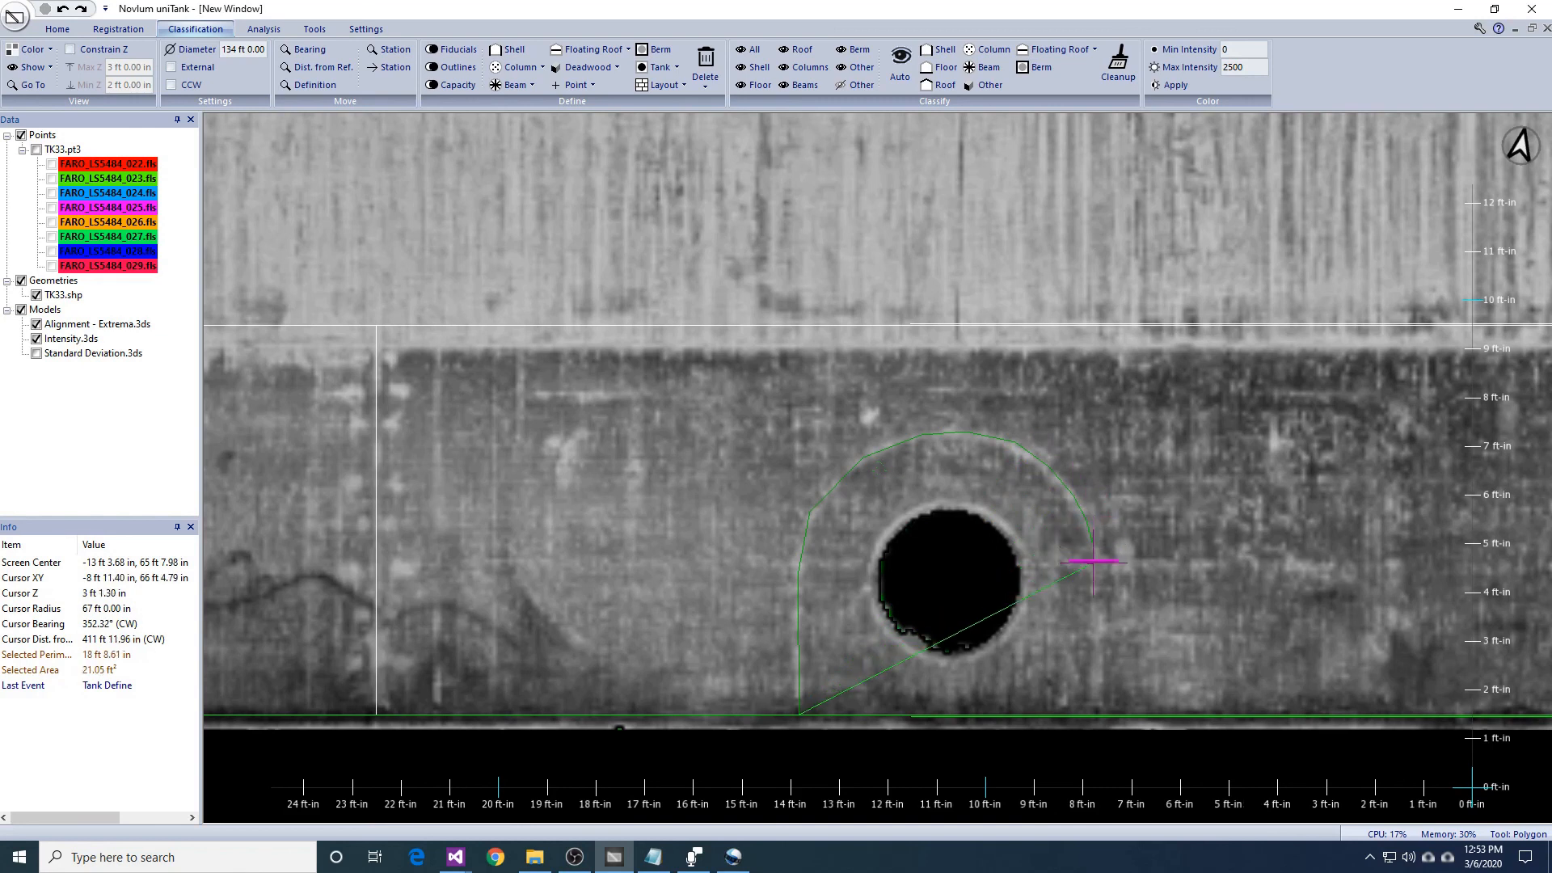
pyautogui.click(1096, 584)
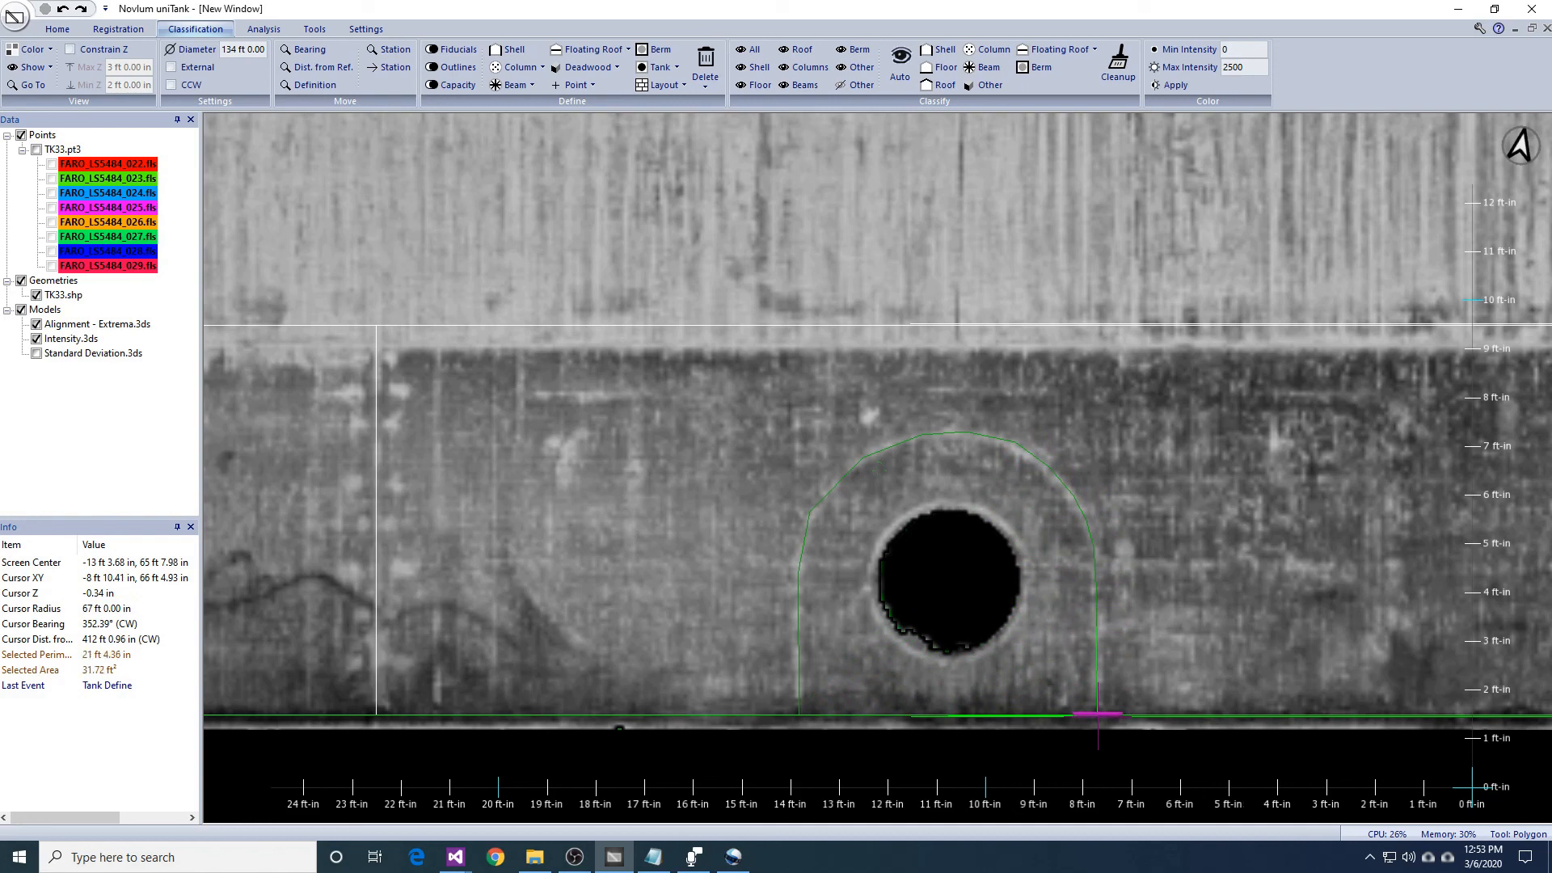
pyautogui.click(664, 85)
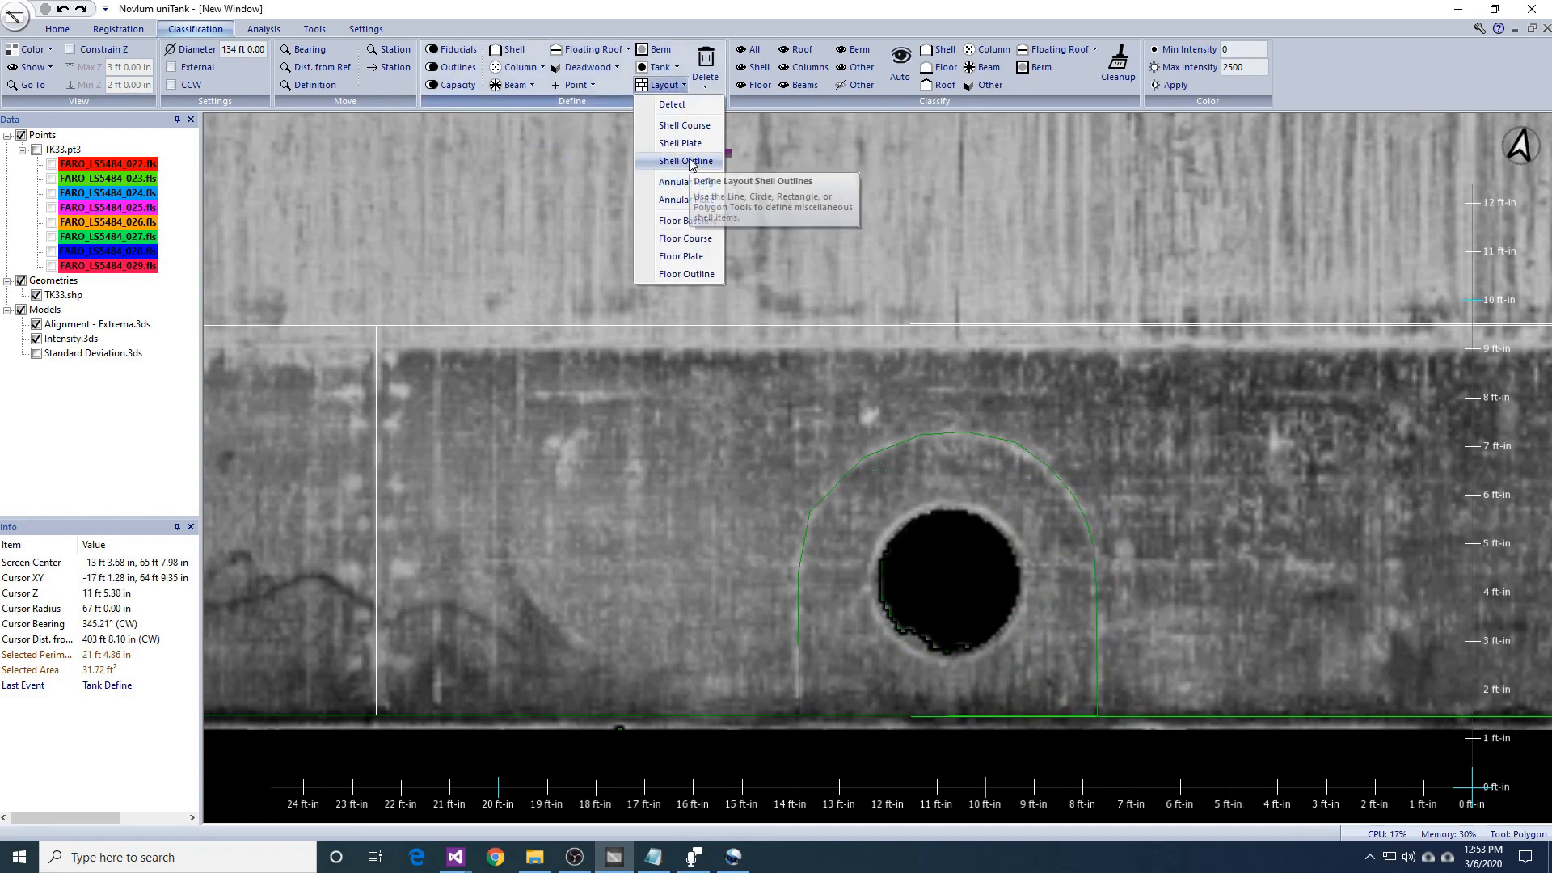
pyautogui.click(686, 161)
# Step: Detect the layout shell courses automatically, using Geometry as the source with a 2 ft minimum size and 2 in resolution
pyautogui.scroll(-2, 1224, 527)
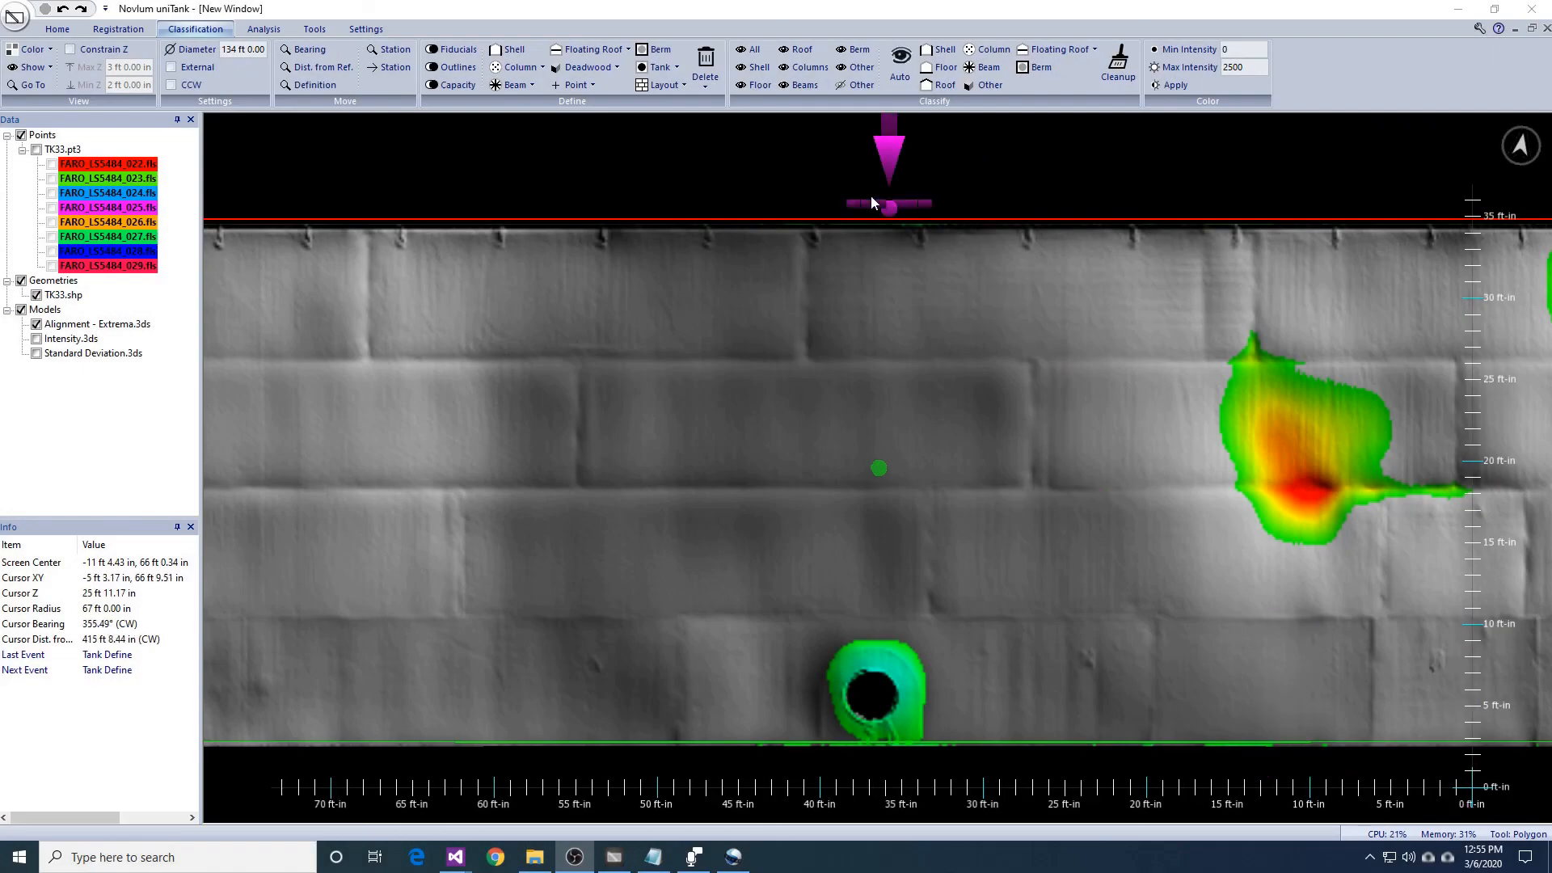
pyautogui.click(676, 88)
pyautogui.click(671, 105)
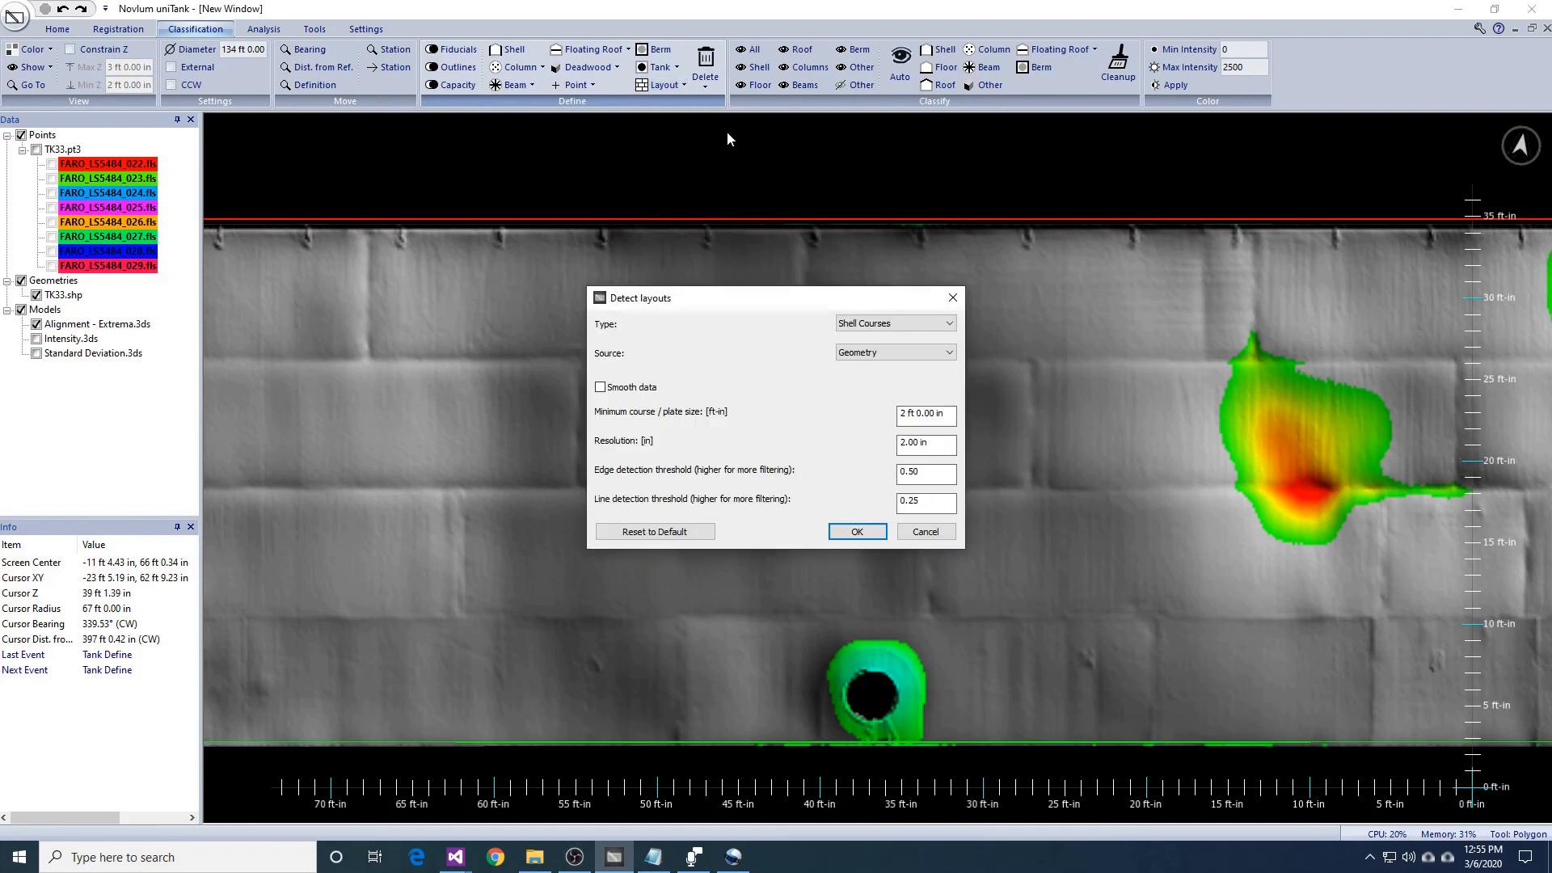
pyautogui.click(856, 531)
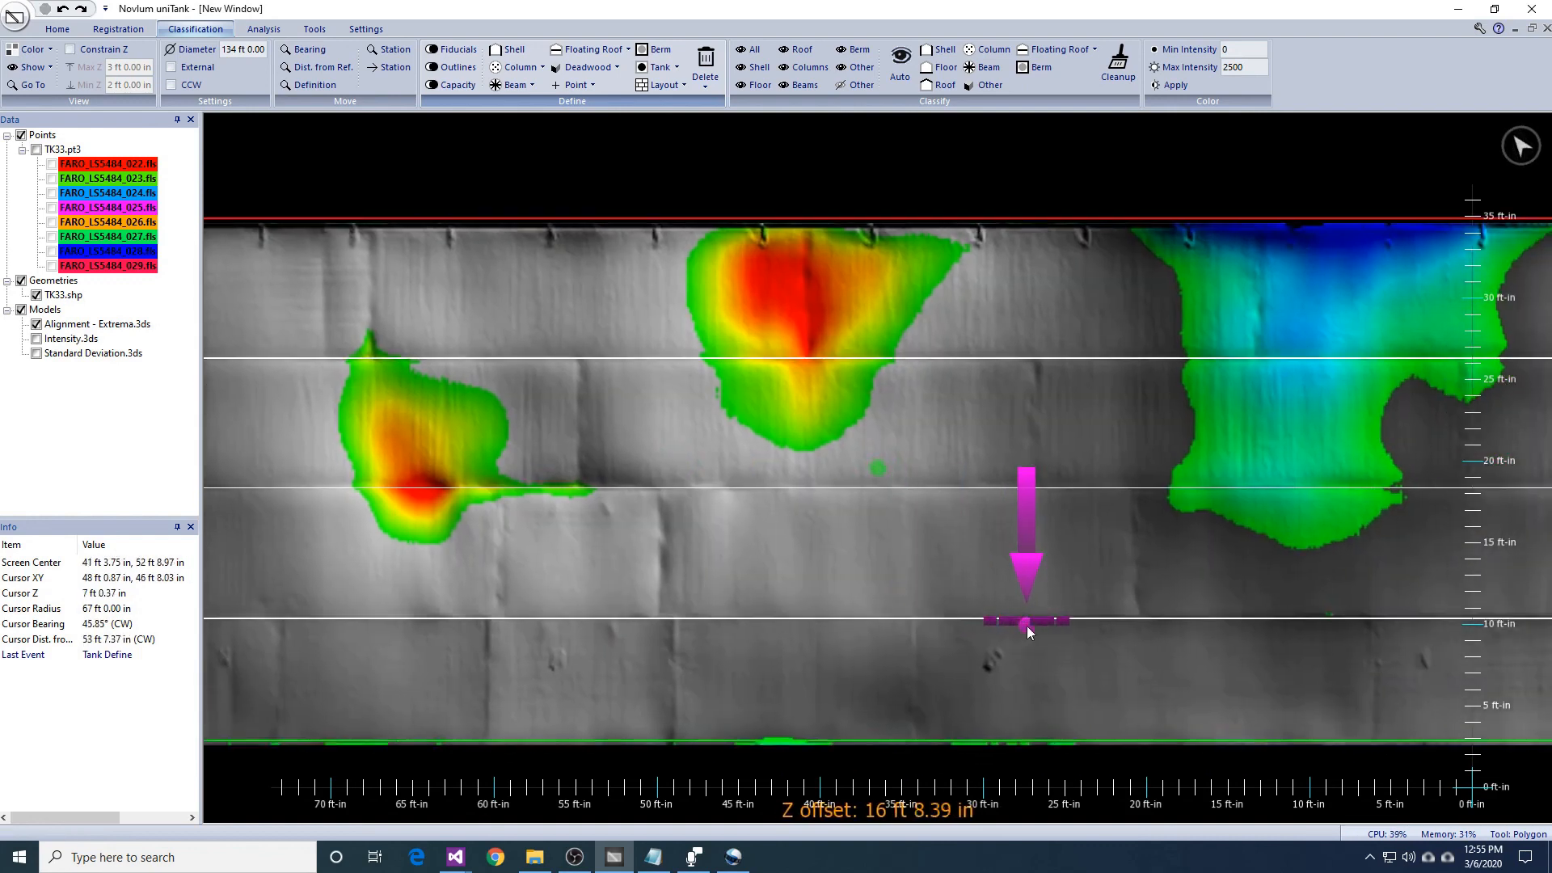
pyautogui.moveTo(1026, 627); pyautogui.dragTo(975, 582, button='middle')
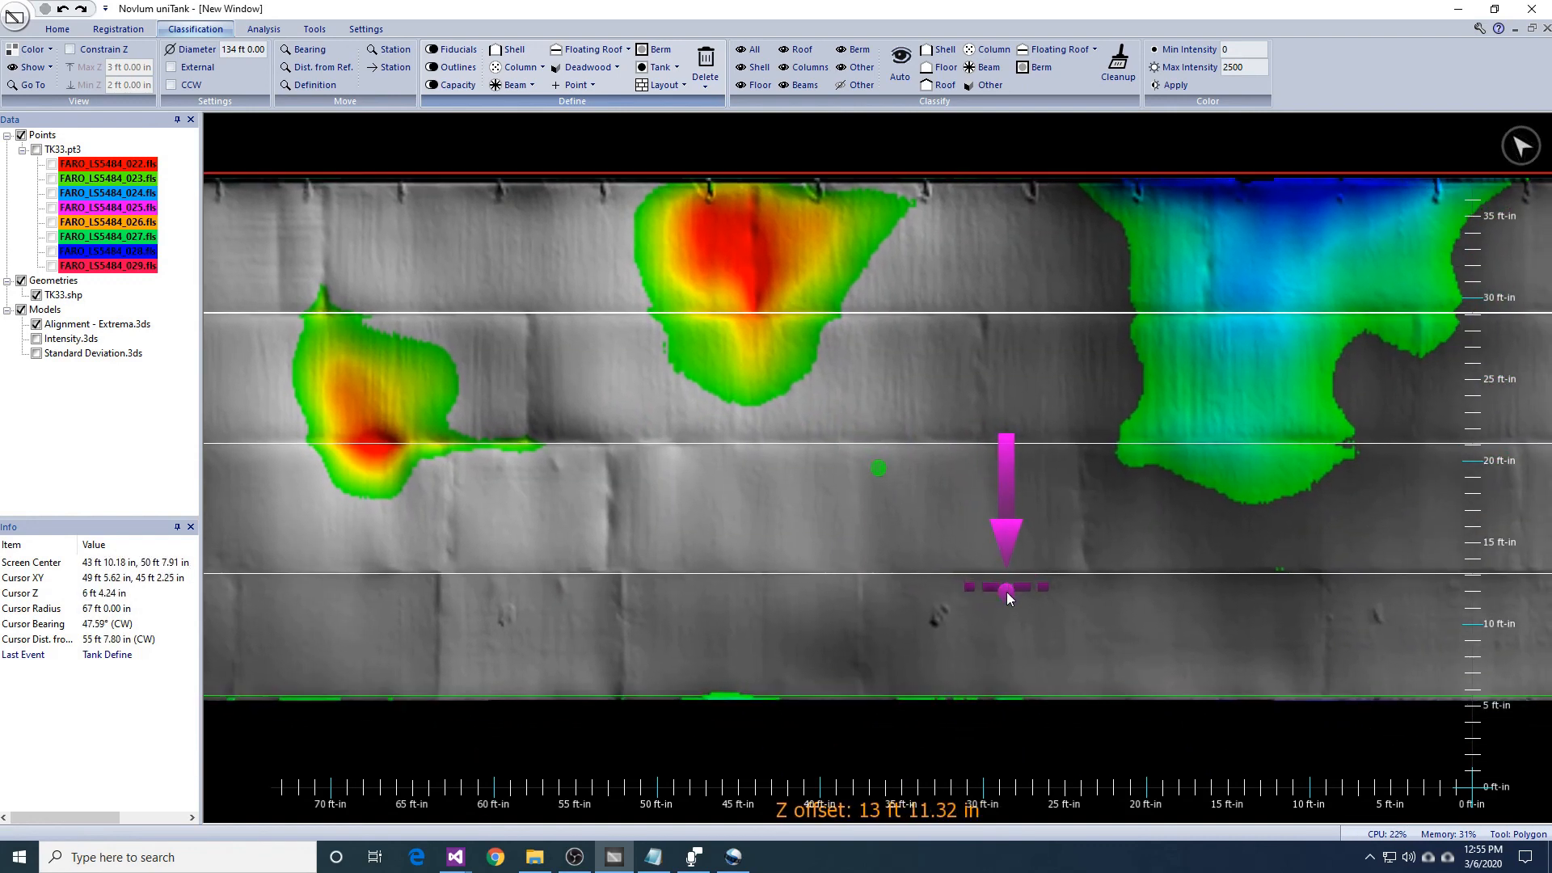
pyautogui.moveTo(1177, 525); pyautogui.dragTo(1200, 498, button='middle')
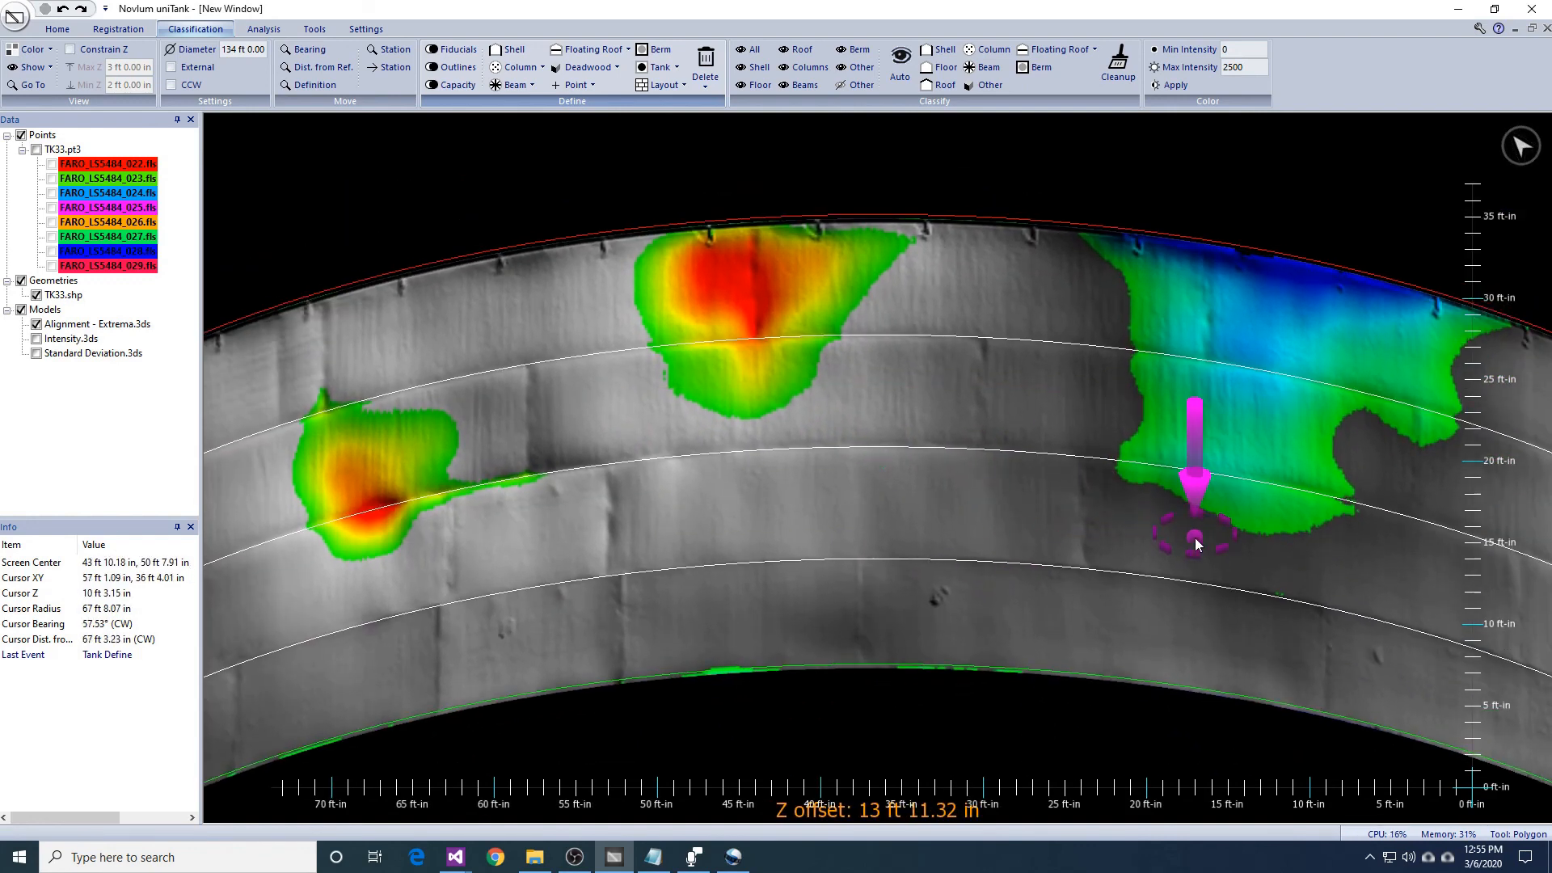
# Step: Detect the layout shell plates automatically, using Geometry as the source with a 25 ft minimum size and 2 in resolution
pyautogui.scroll(3, 1190, 452)
pyautogui.moveTo(1224, 688); pyautogui.dragTo(1223, 622, button='middle')
pyautogui.scroll(-4, 1222, 621)
pyautogui.moveTo(1182, 459); pyautogui.dragTo(1279, 502, button='middle')
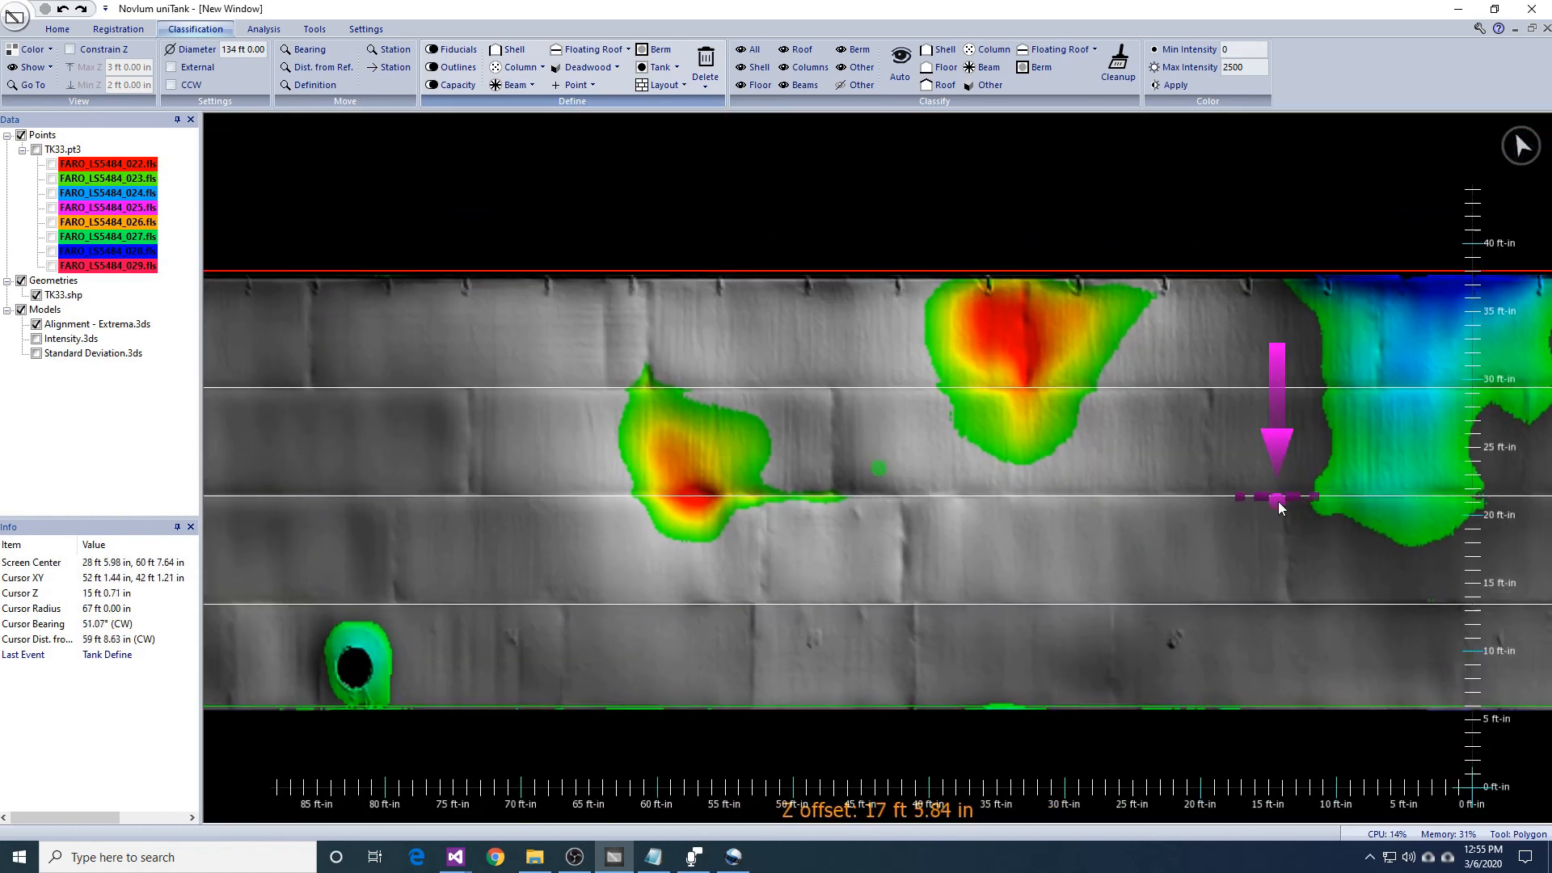
pyautogui.moveTo(1113, 561); pyautogui.dragTo(1149, 555, button='middle')
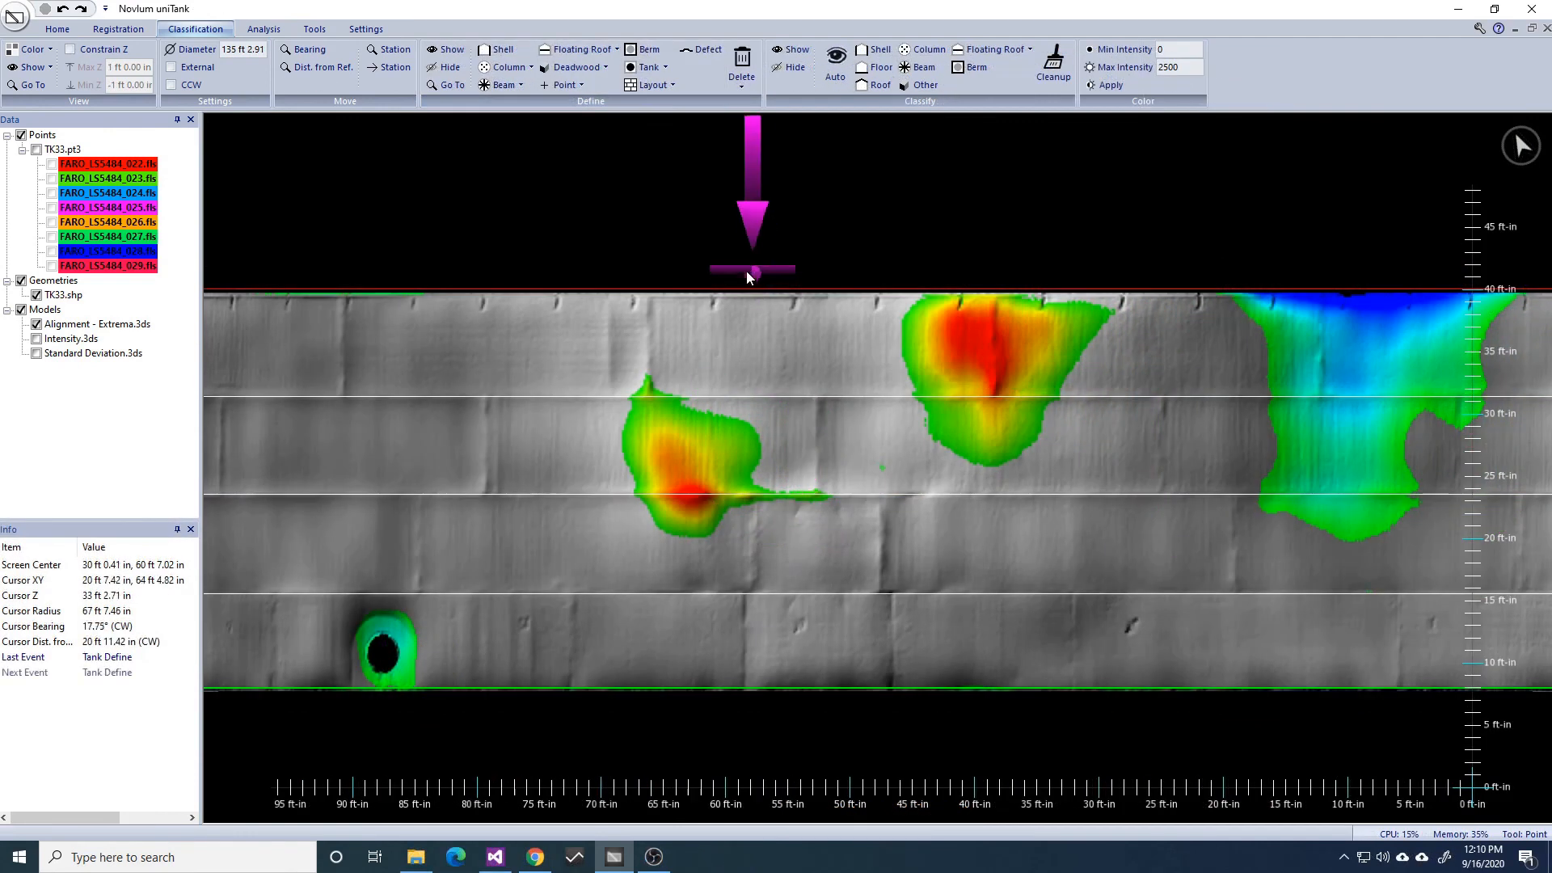
pyautogui.click(671, 85)
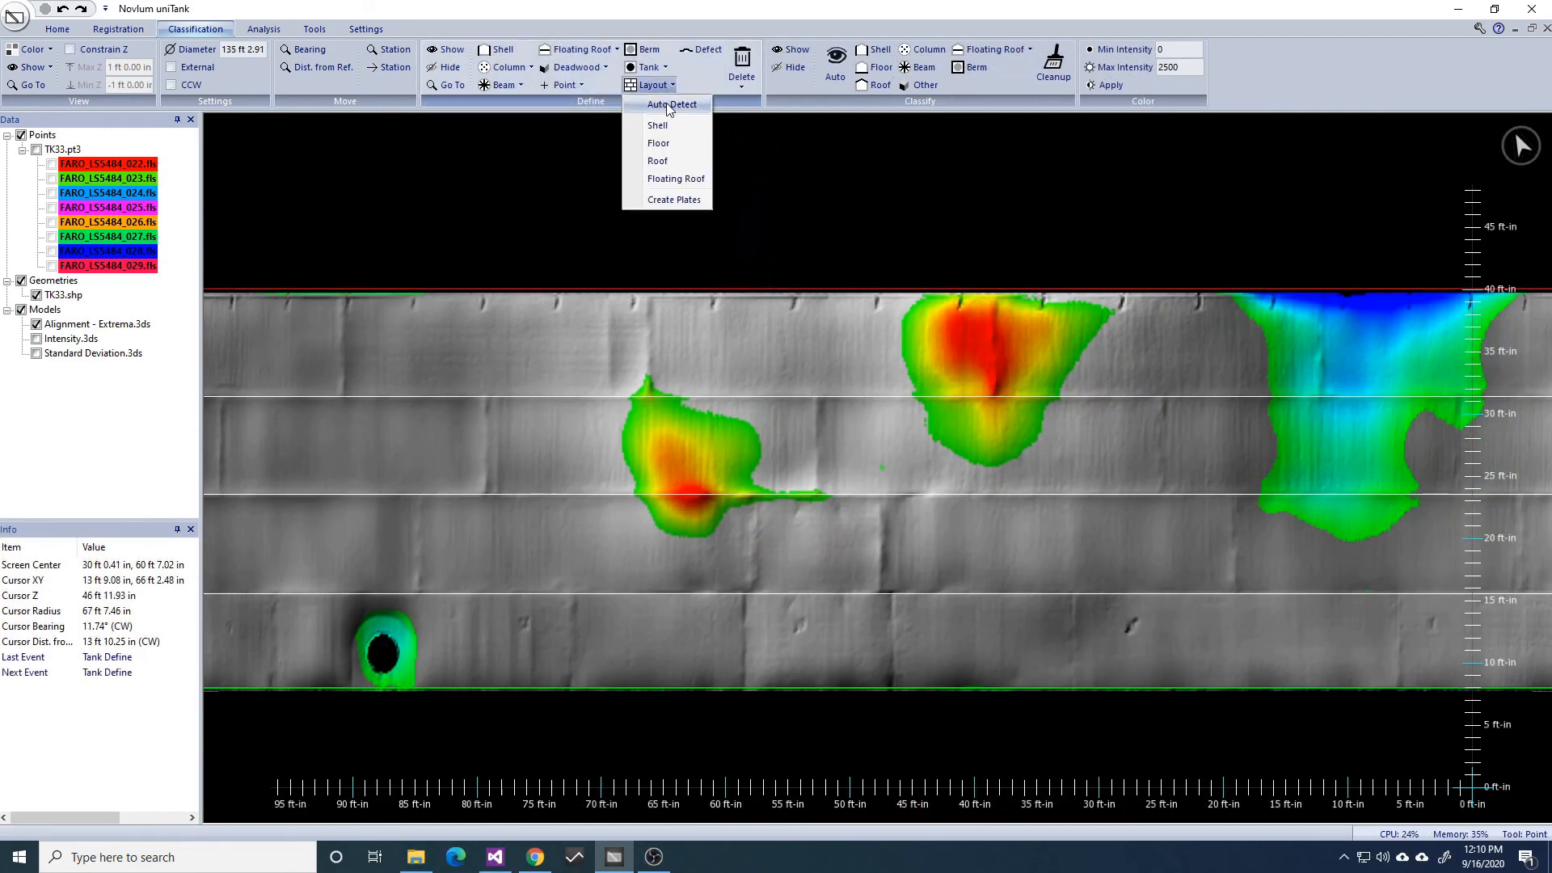
pyautogui.click(671, 104)
pyautogui.click(820, 324)
pyautogui.click(820, 335)
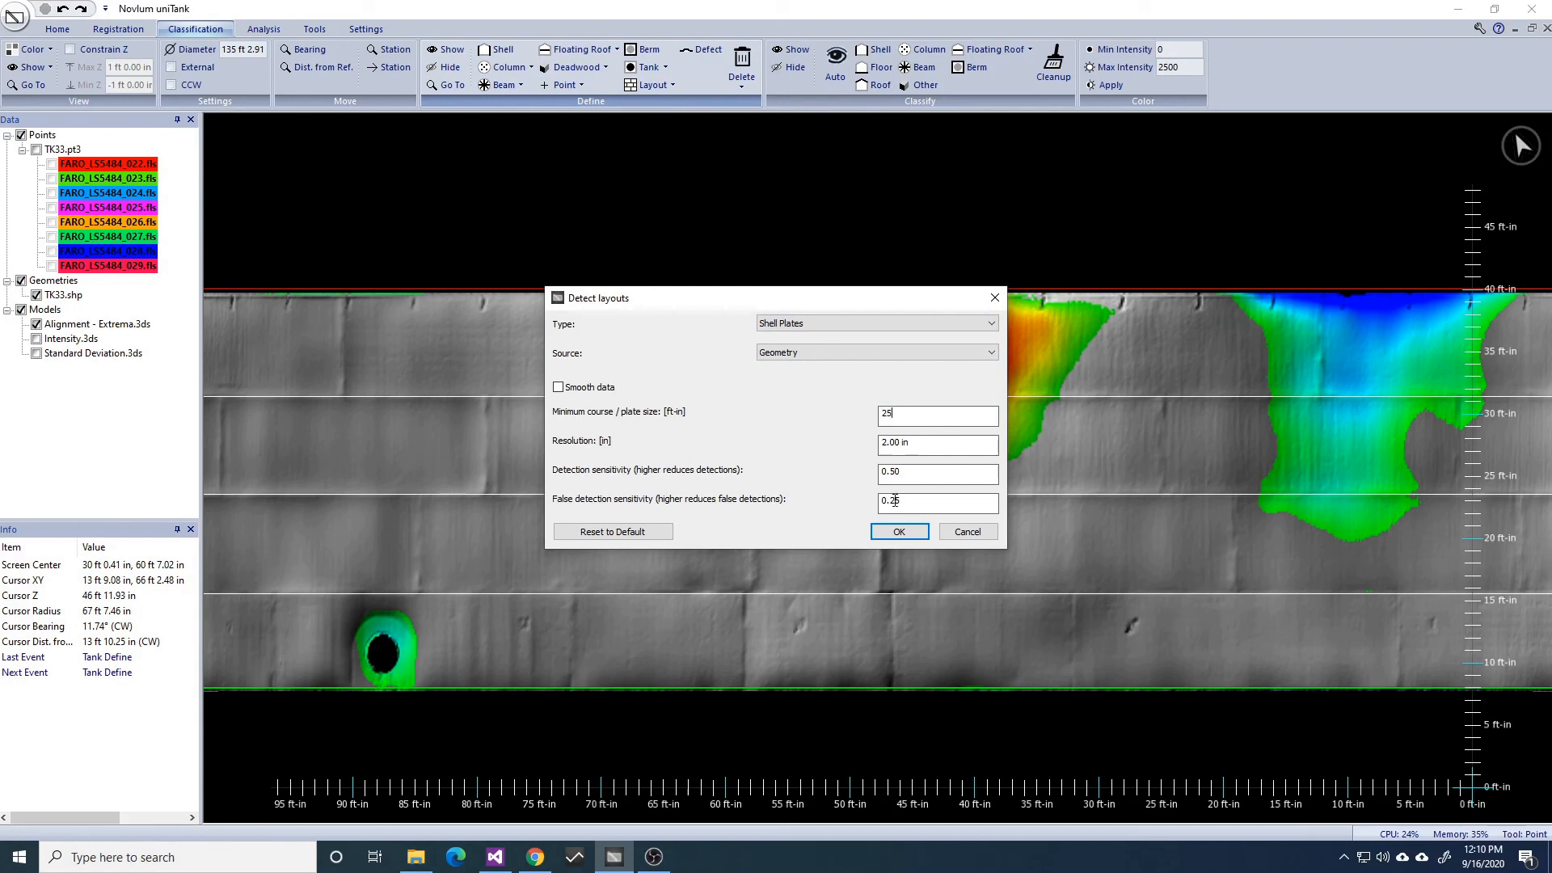
pyautogui.click(889, 537)
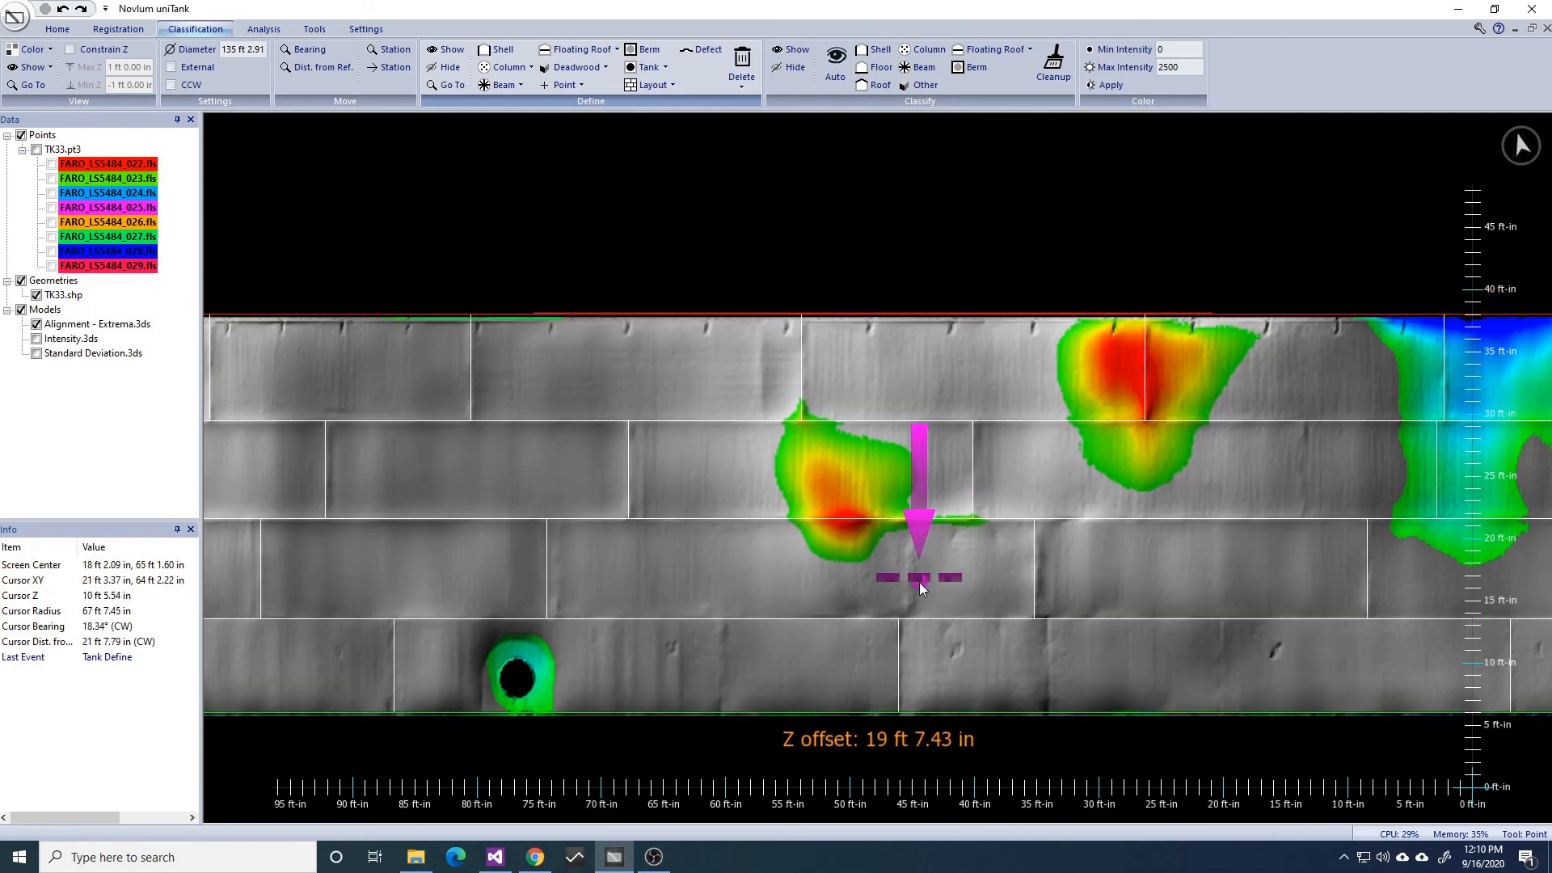
# Step: Select a rectangle of about 24 sq ft around the missed vertical seam on the second-lowest course and auto-detect shell plates there
pyautogui.press('r')
pyautogui.moveTo(881, 540); pyautogui.dragTo(943, 598)
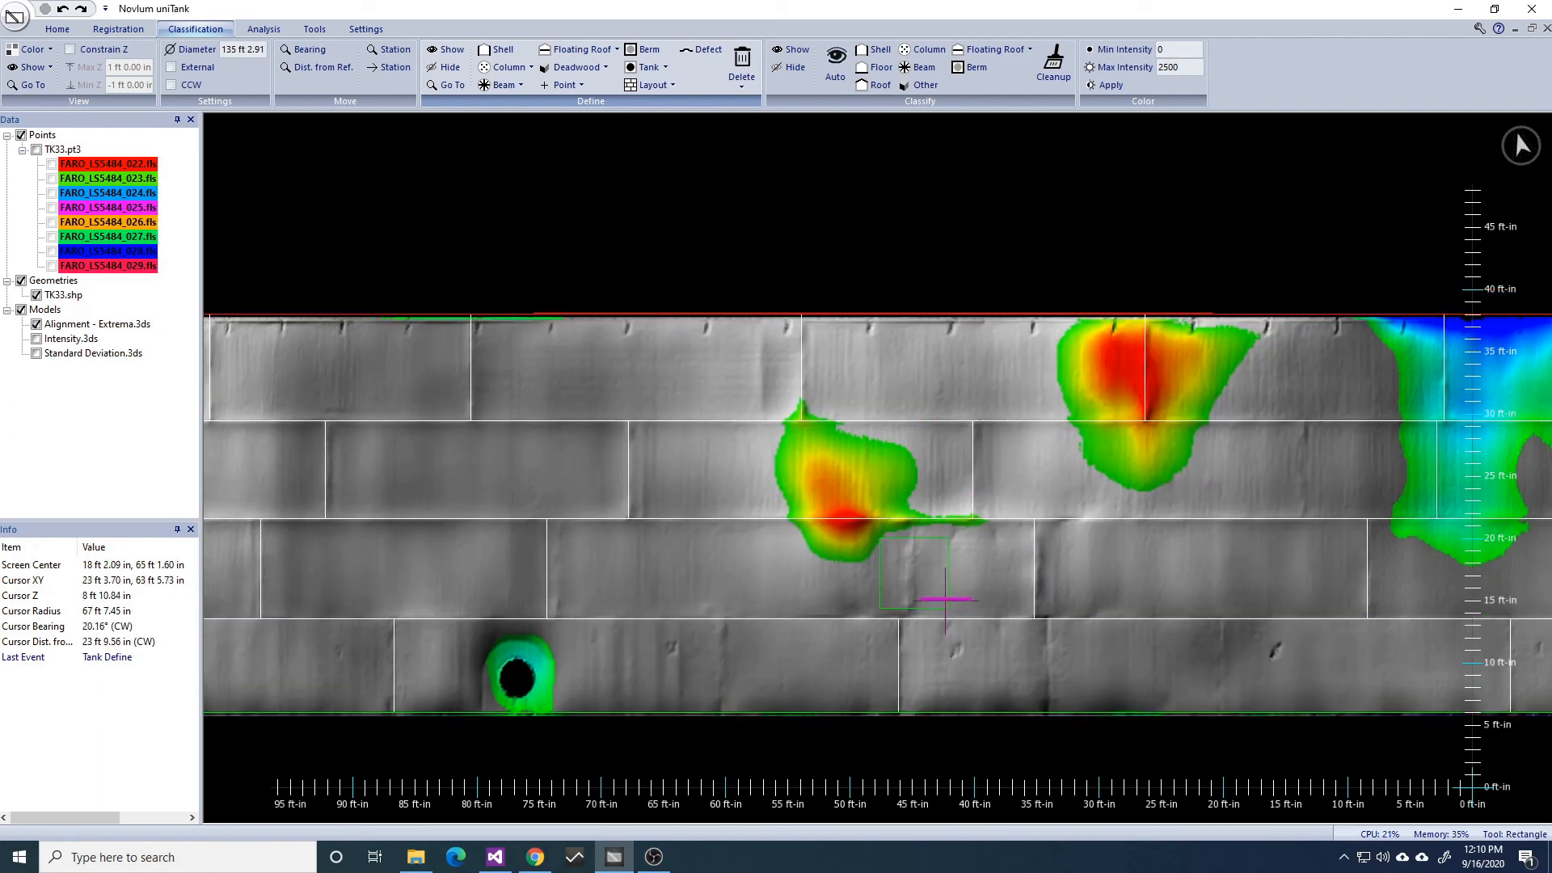
pyautogui.click(653, 85)
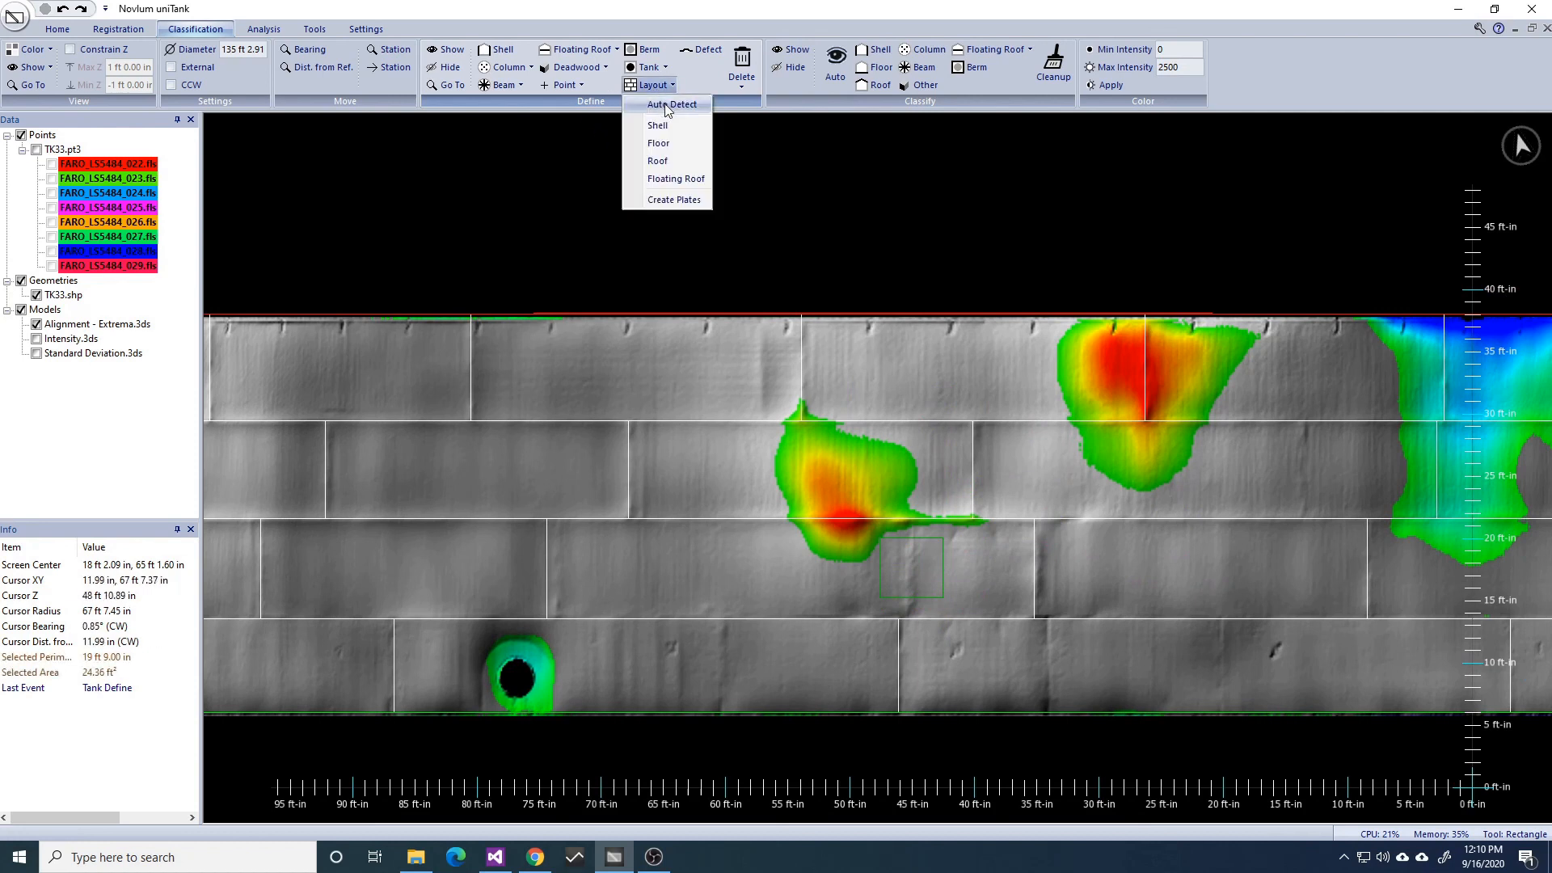
pyautogui.click(664, 102)
pyautogui.click(899, 532)
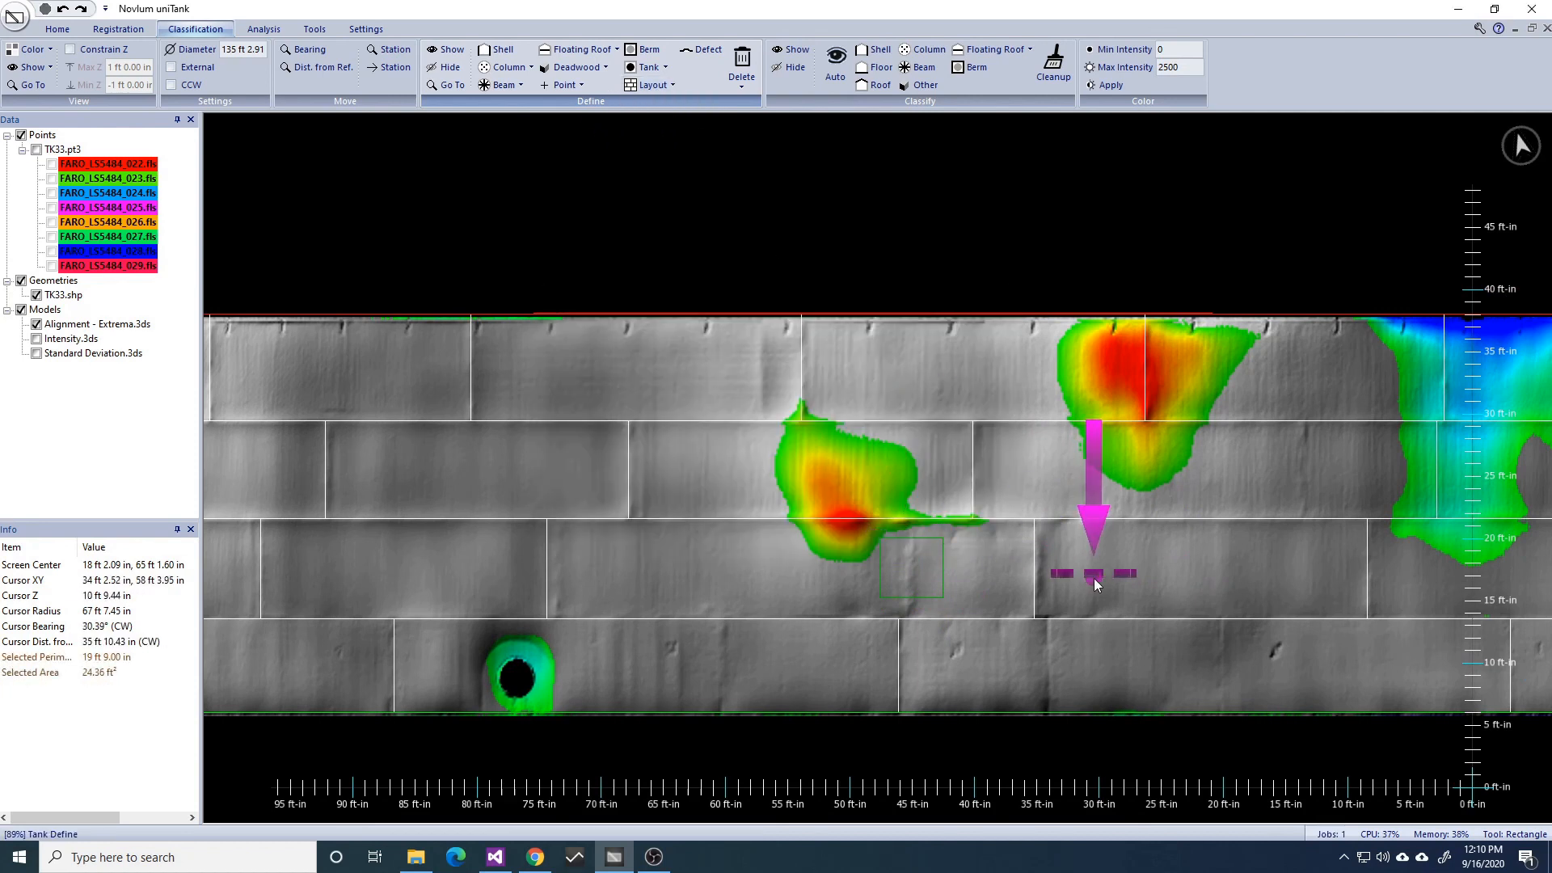
# Step: Select a rectangle of about 13 sq ft on the top course, beside the existing seam, and auto-detect shell plates within it
pyautogui.moveTo(741, 341); pyautogui.dragTo(777, 399)
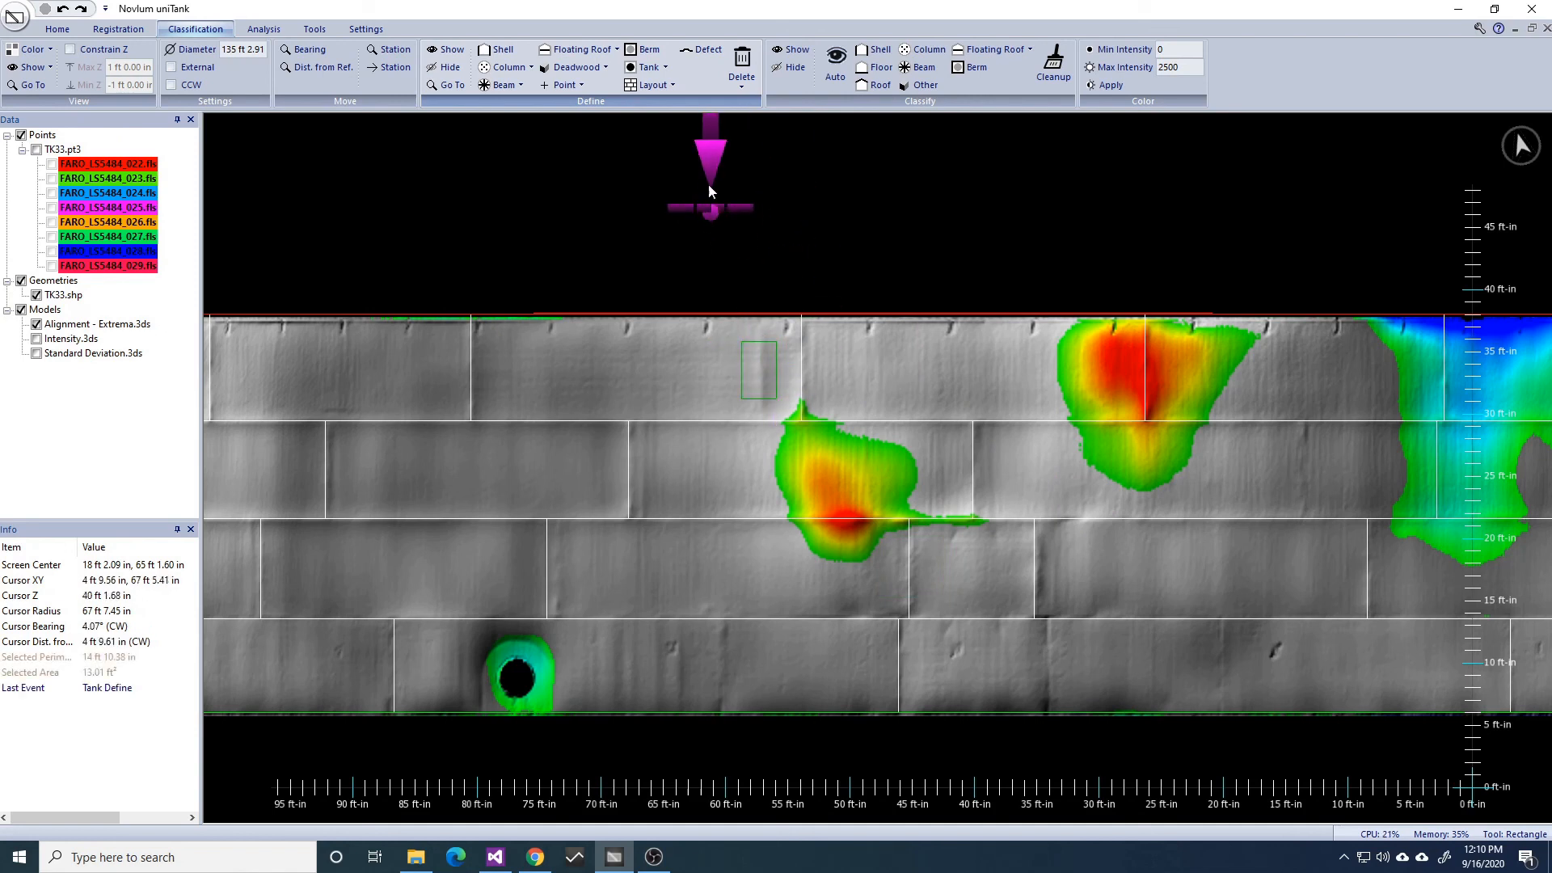
pyautogui.click(654, 85)
pyautogui.click(663, 104)
pyautogui.click(893, 532)
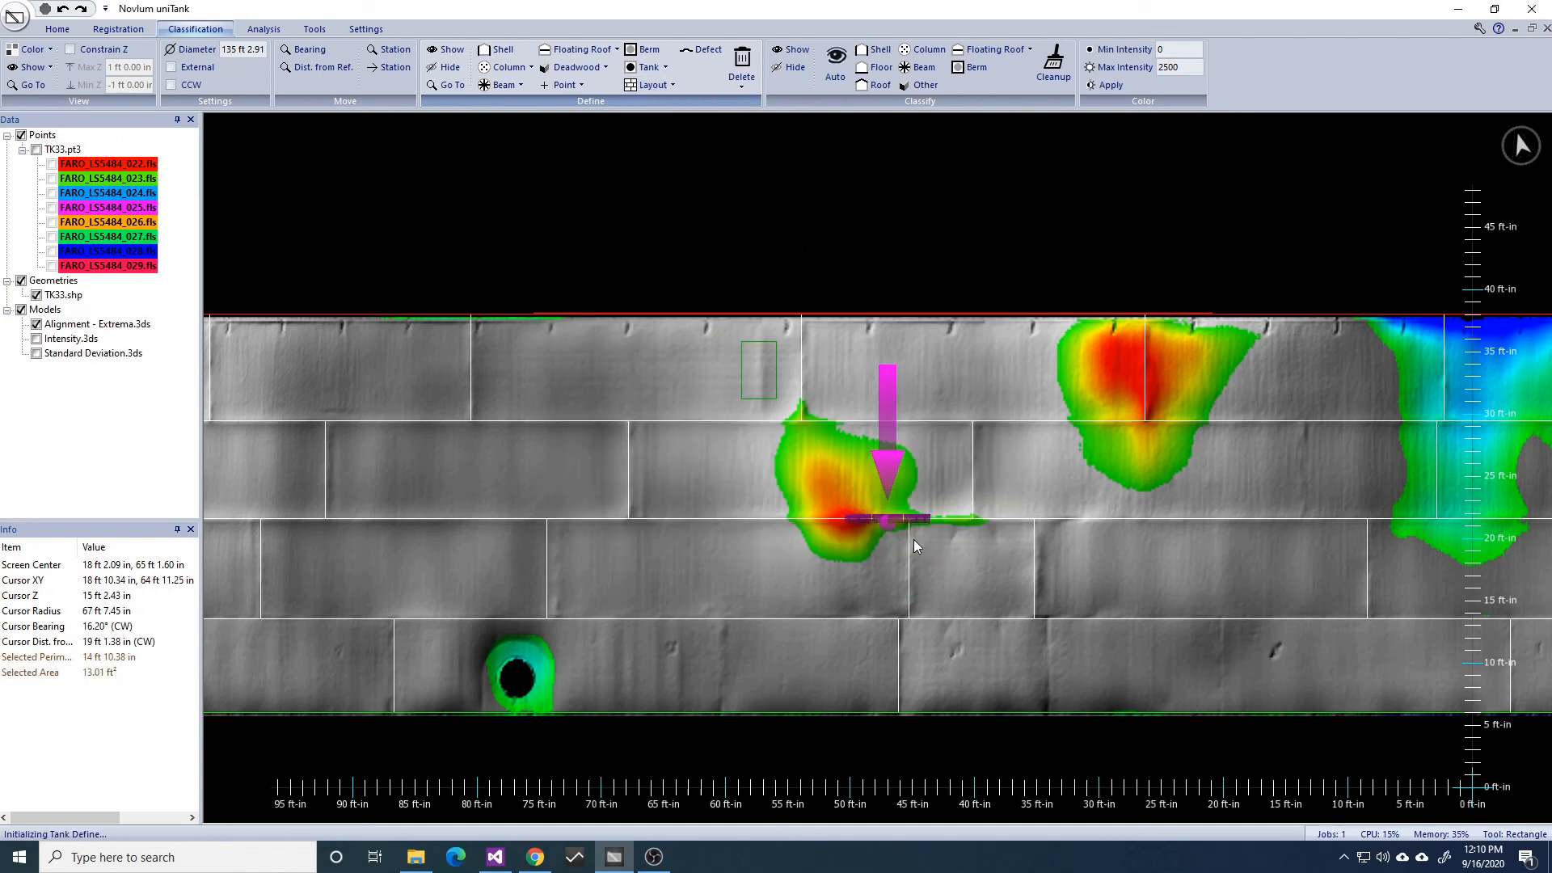
# Step: Delete the vertical seam crossing the blue-green deformation on the second-highest course, using a rectangle selection and 1 ft maximum distance
pyautogui.moveTo(1215, 613); pyautogui.dragTo(1140, 566)
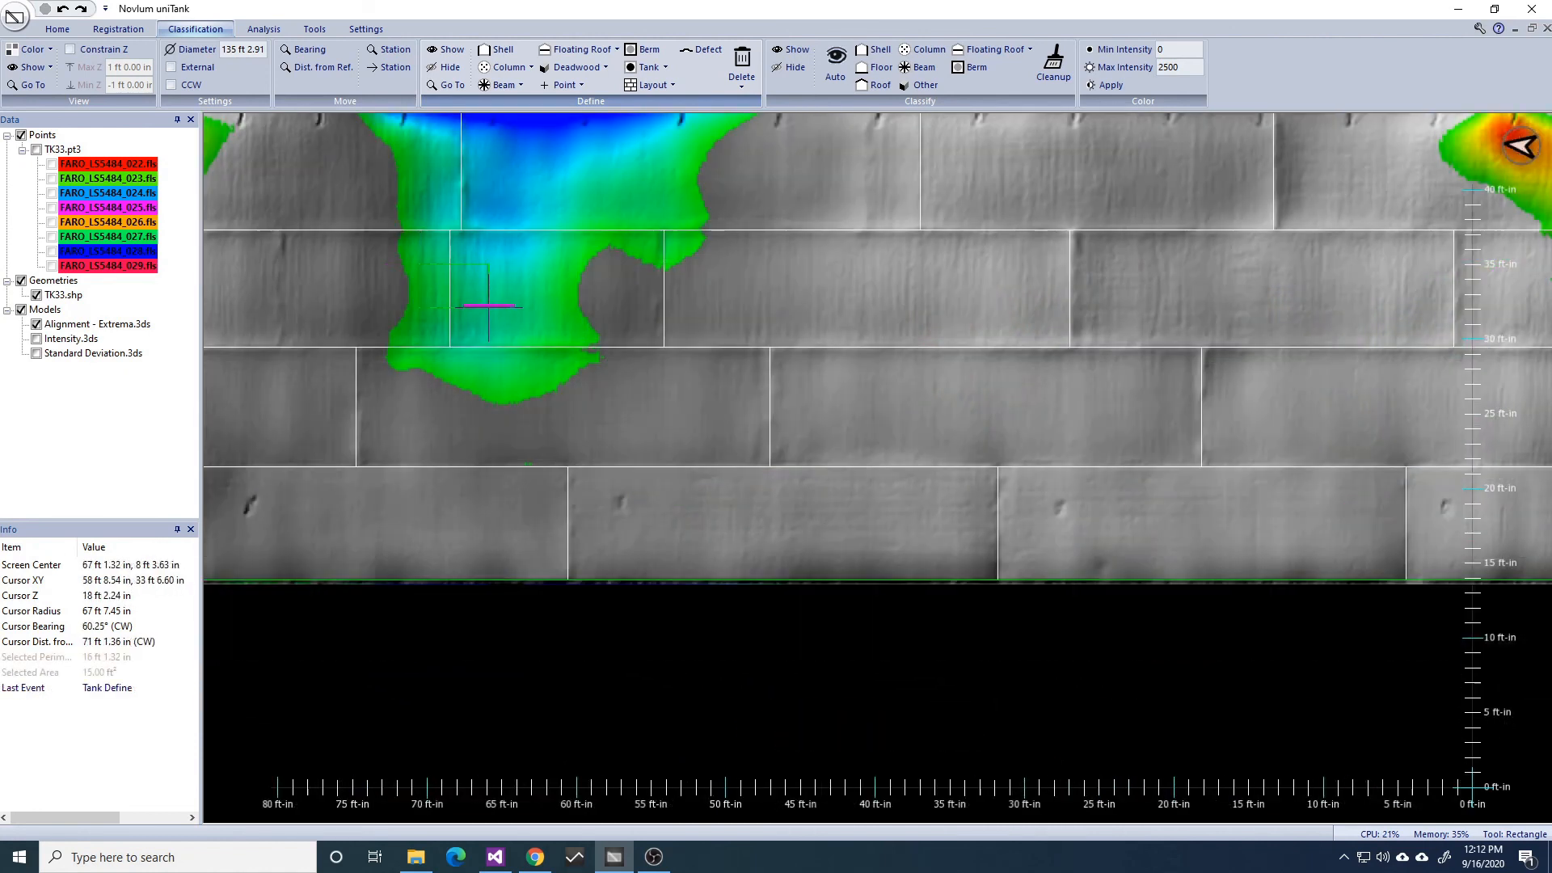
pyautogui.press('Delete')
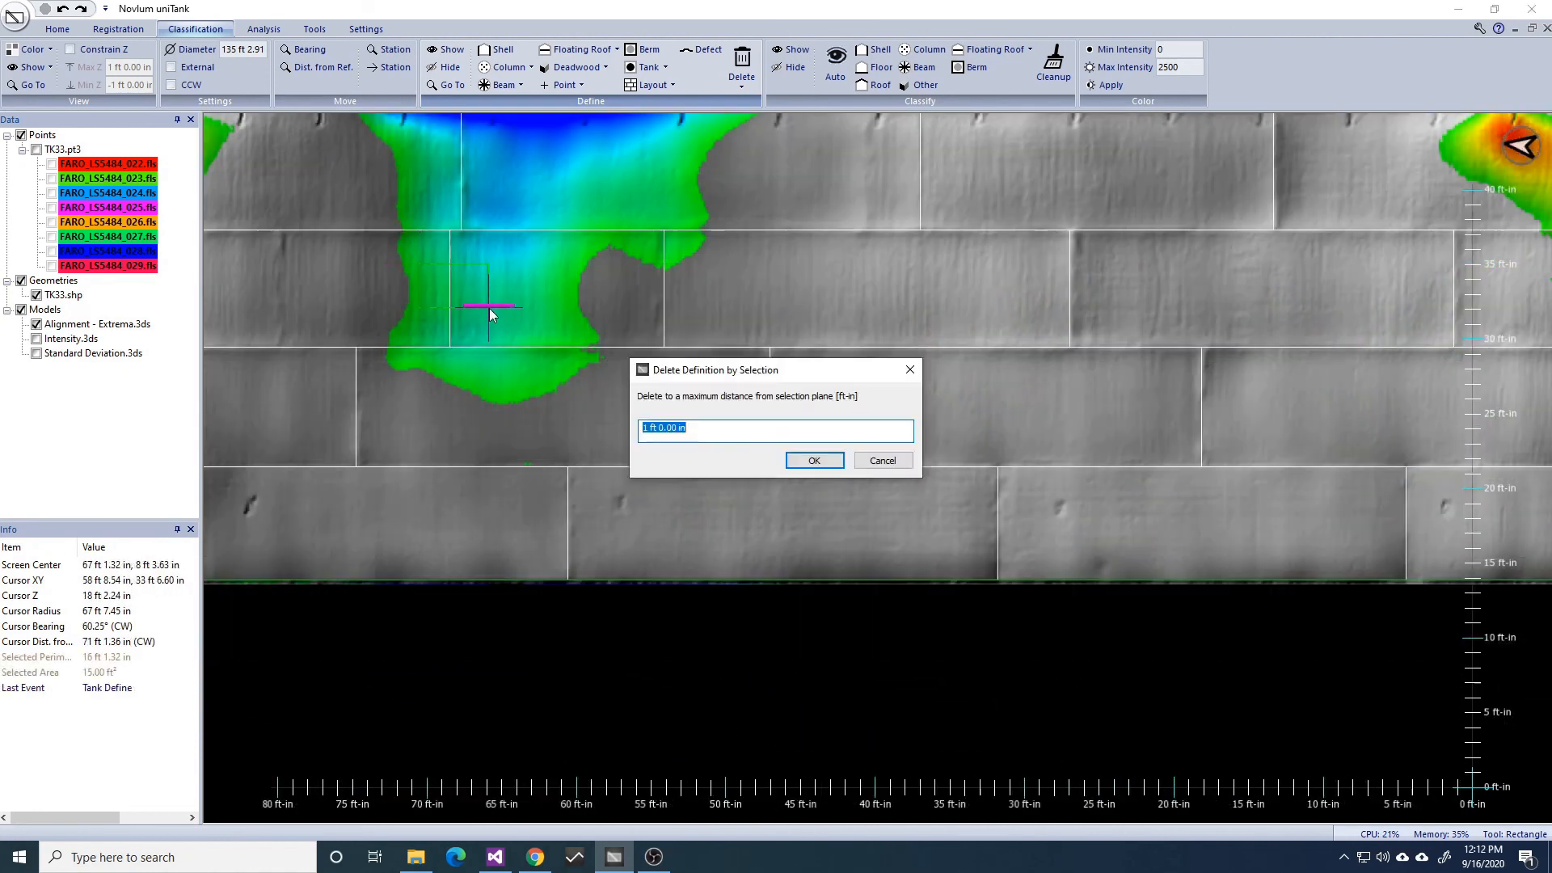
pyautogui.press('Return')
# Step: Examine the detected plate seams around the rest of the tank shell and clear the selection
pyautogui.moveTo(1307, 315); pyautogui.dragTo(857, 323, button='middle')
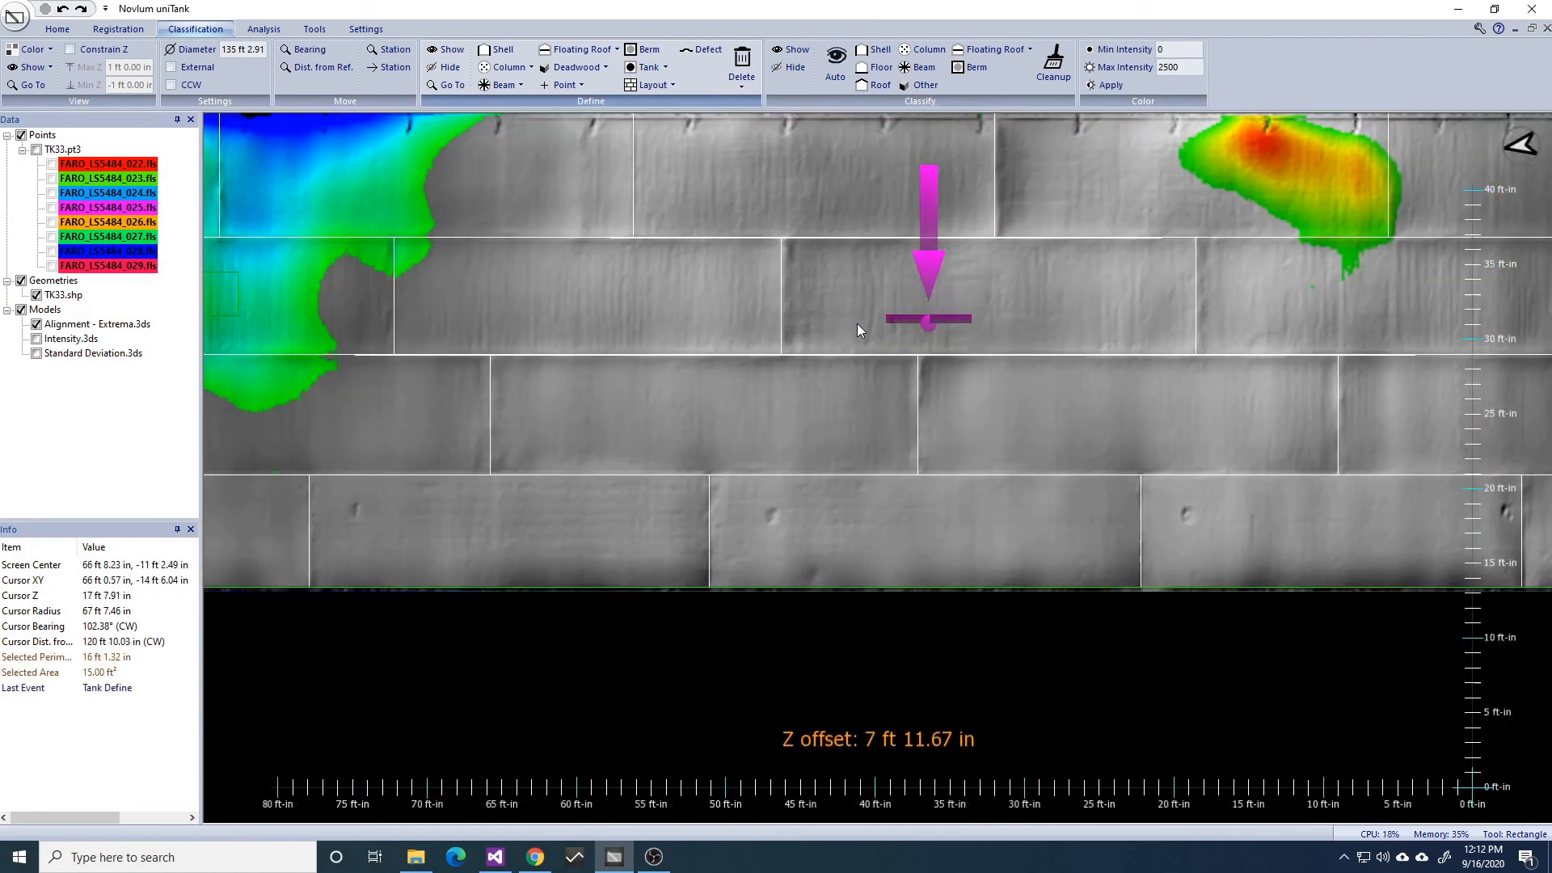
pyautogui.moveTo(1363, 383); pyautogui.dragTo(1064, 450, button='middle')
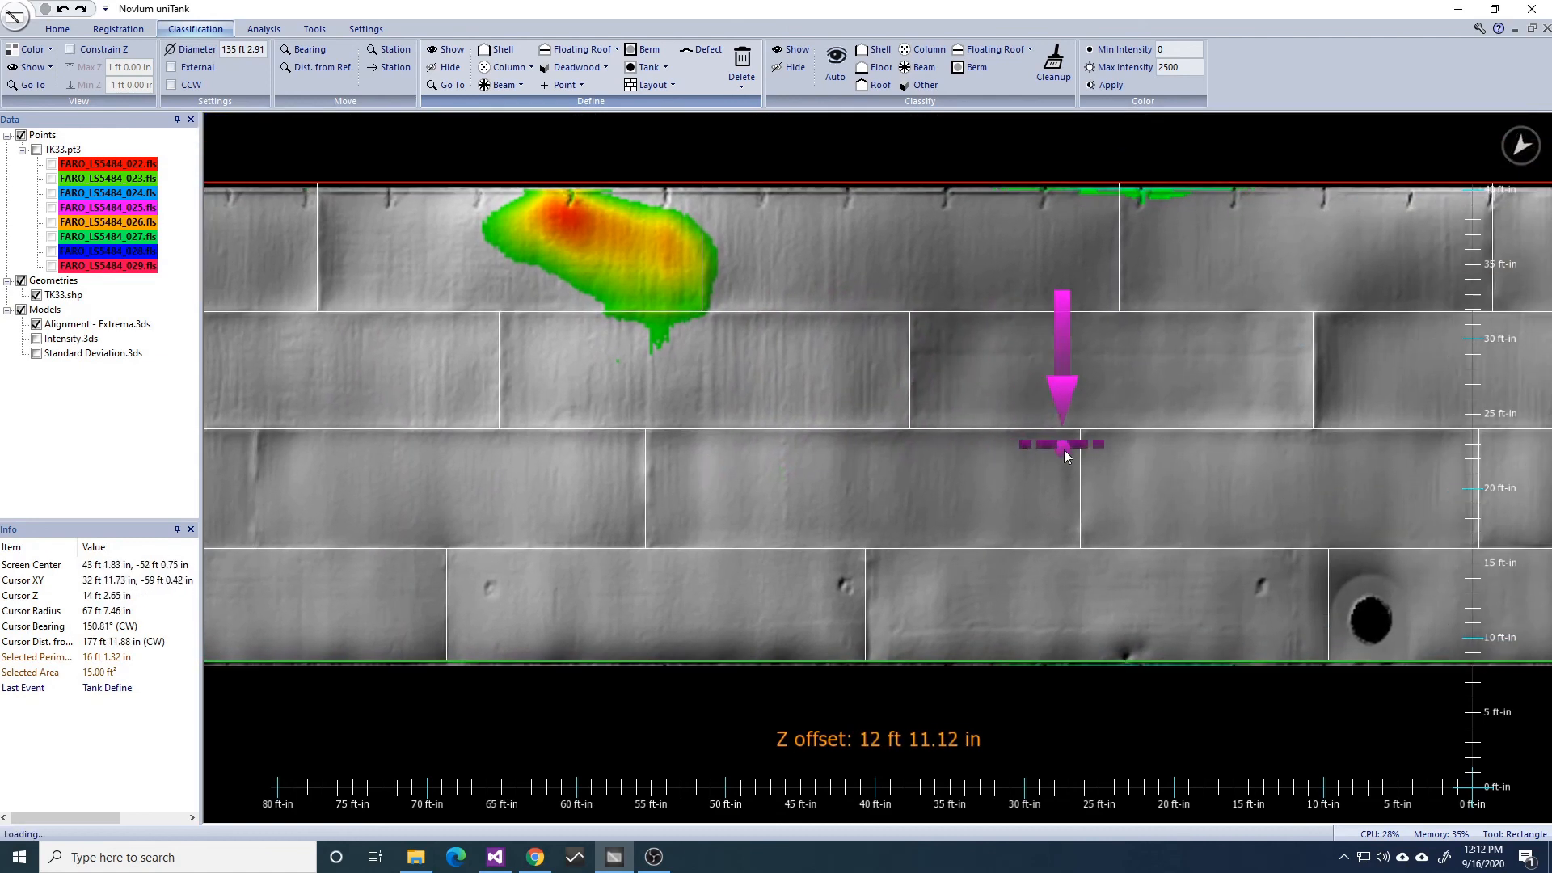
pyautogui.moveTo(1254, 406); pyautogui.dragTo(974, 430, button='middle')
pyautogui.moveTo(1202, 433); pyautogui.dragTo(912, 400, button='middle')
pyautogui.moveTo(1328, 426); pyautogui.dragTo(1214, 449, button='middle')
pyautogui.scroll(-2, 1214, 450)
pyautogui.press('Escape')
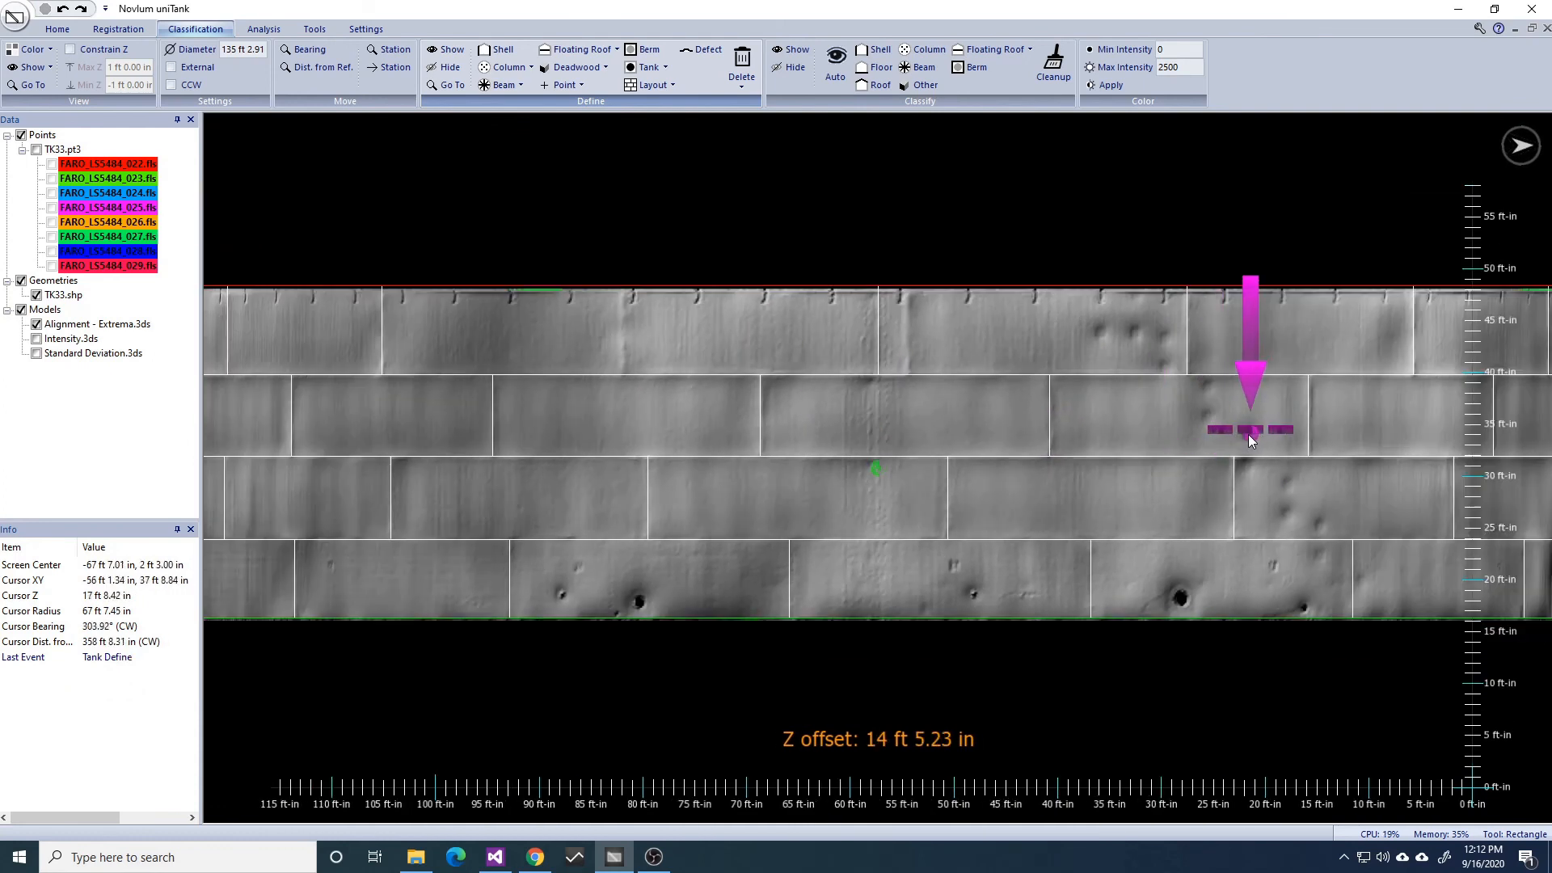
# Step: Create the layout plates with the Numerical shell name format and Zig Zag from NW numbering order
pyautogui.click(660, 86)
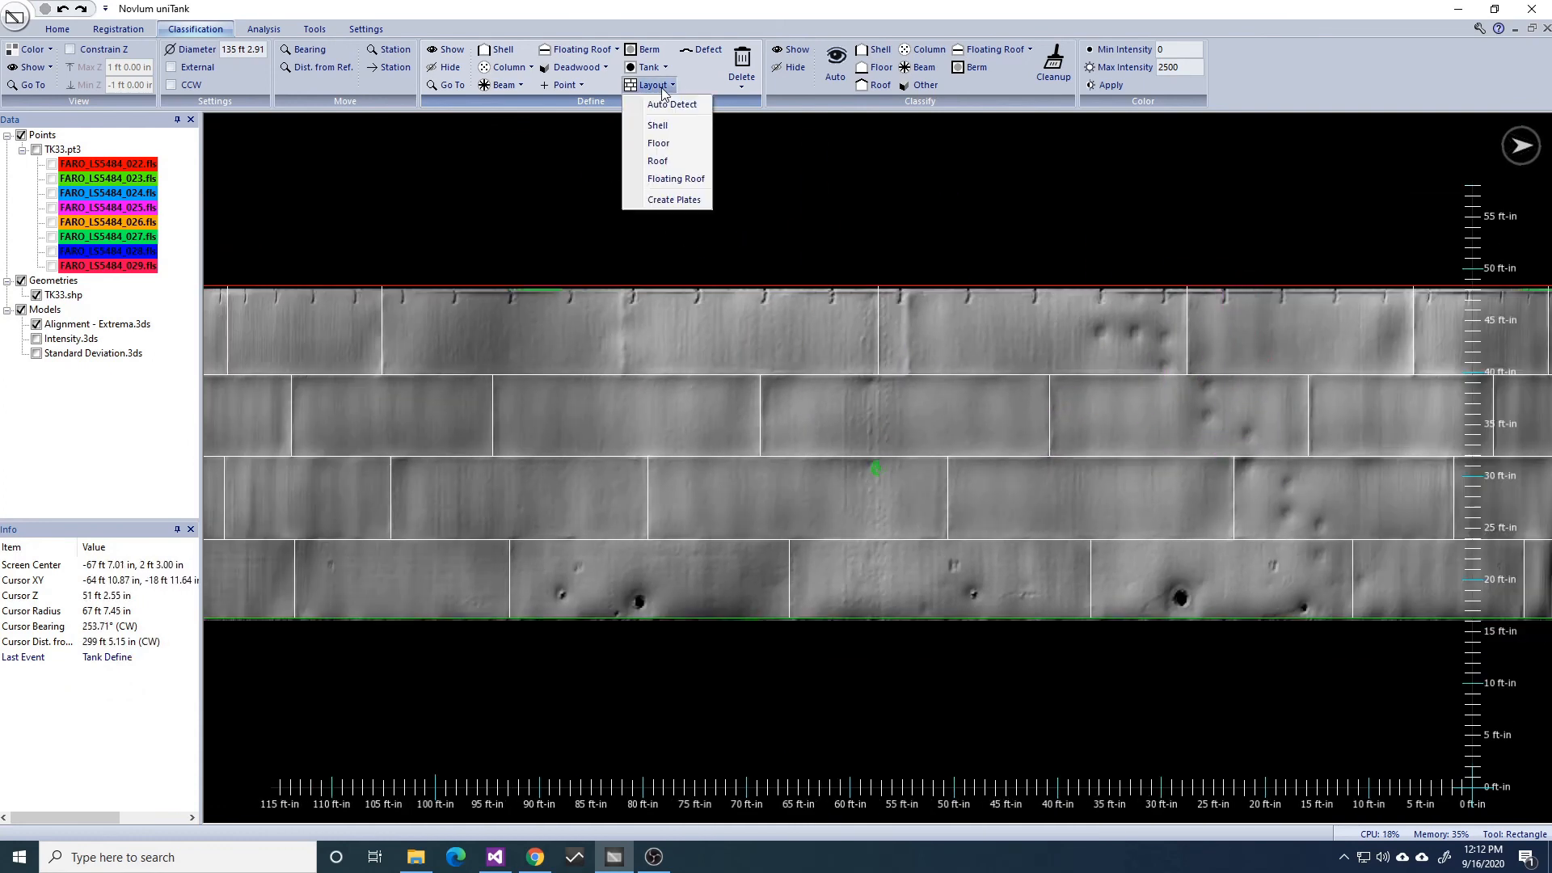
pyautogui.click(675, 200)
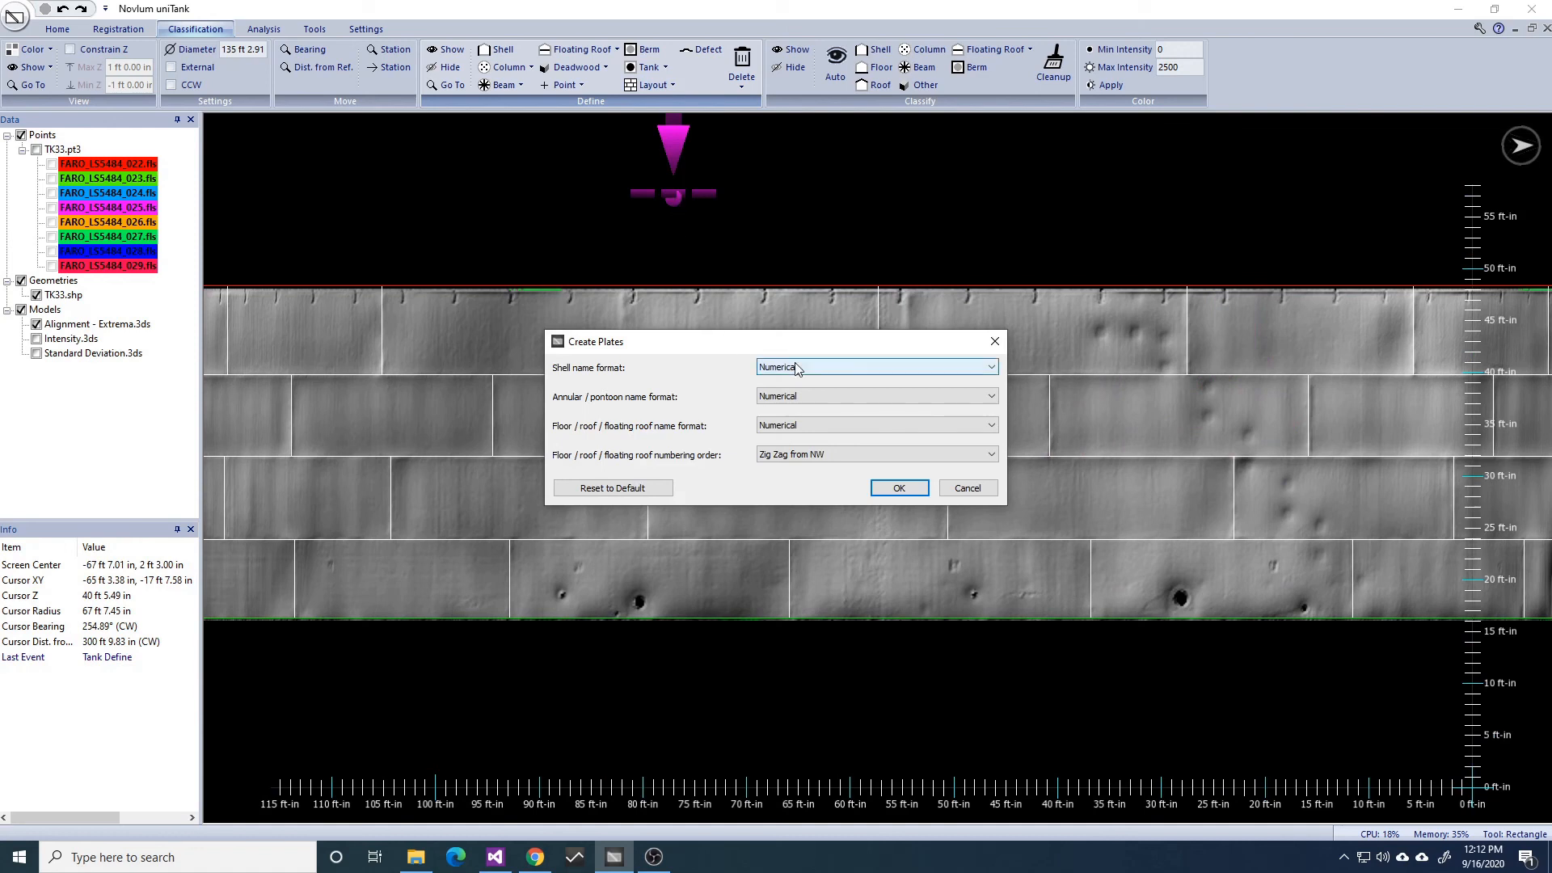
pyautogui.click(899, 488)
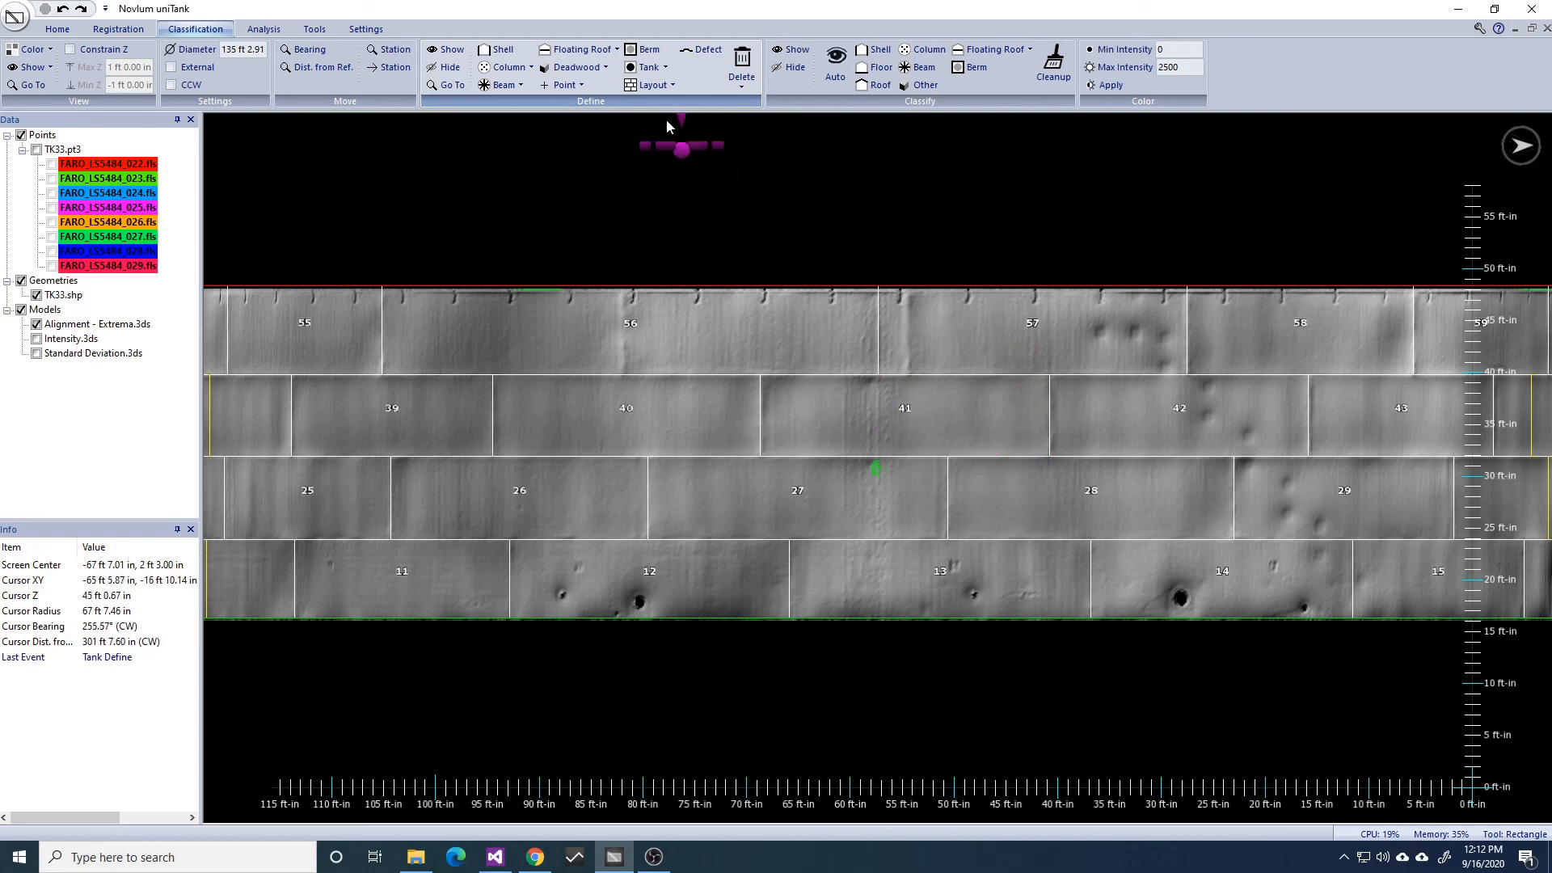
# Step: Create the layout plates with the Course-Plate shell name format and check the labels around the shell
pyautogui.click(657, 85)
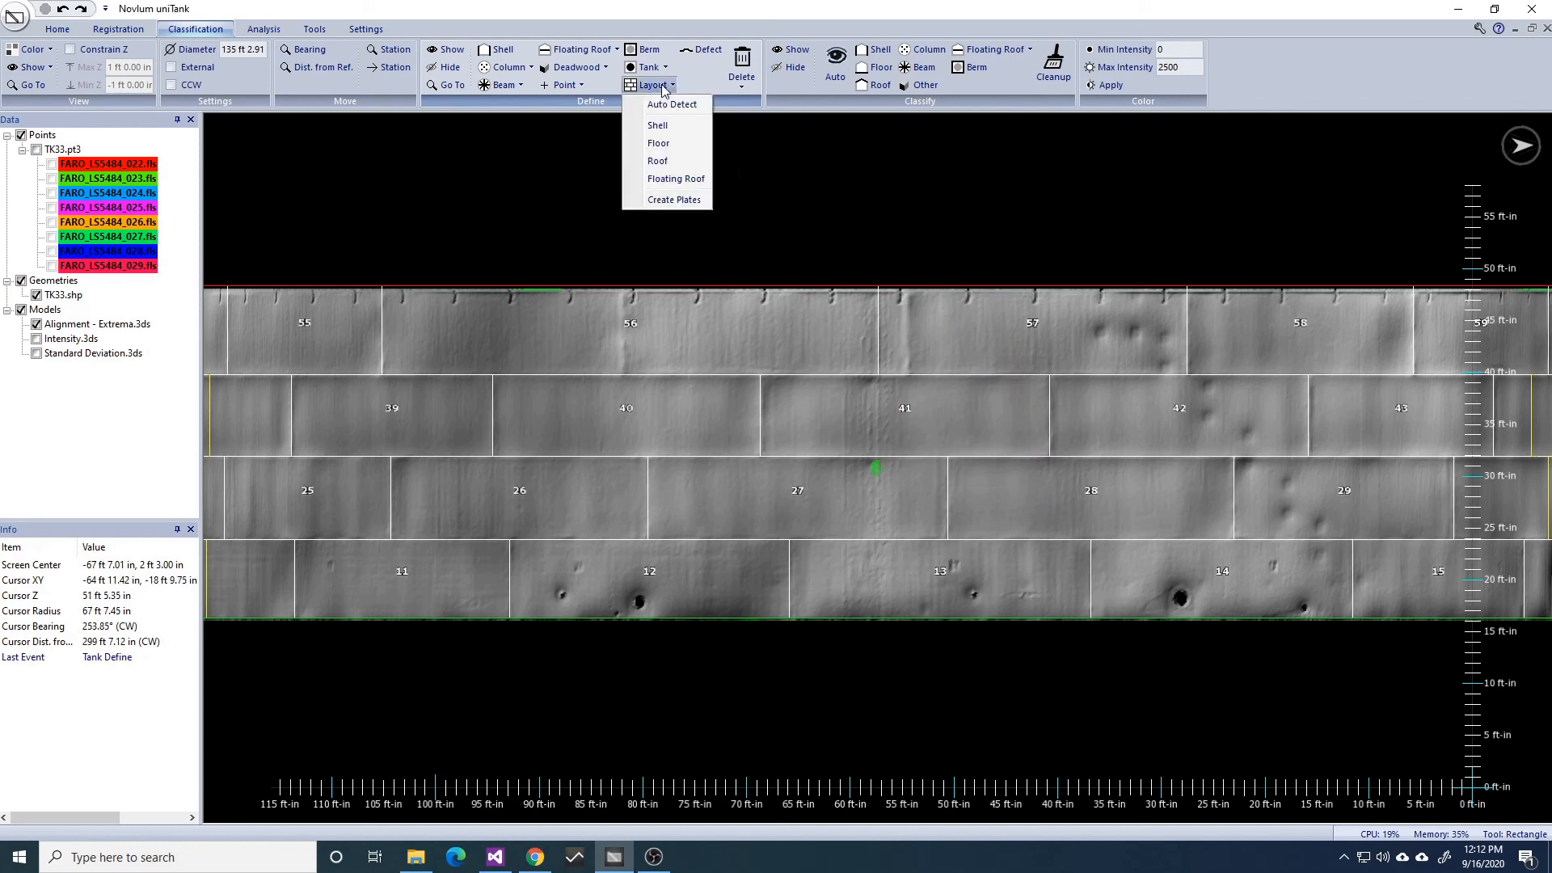
pyautogui.click(674, 199)
pyautogui.click(803, 368)
pyautogui.click(825, 392)
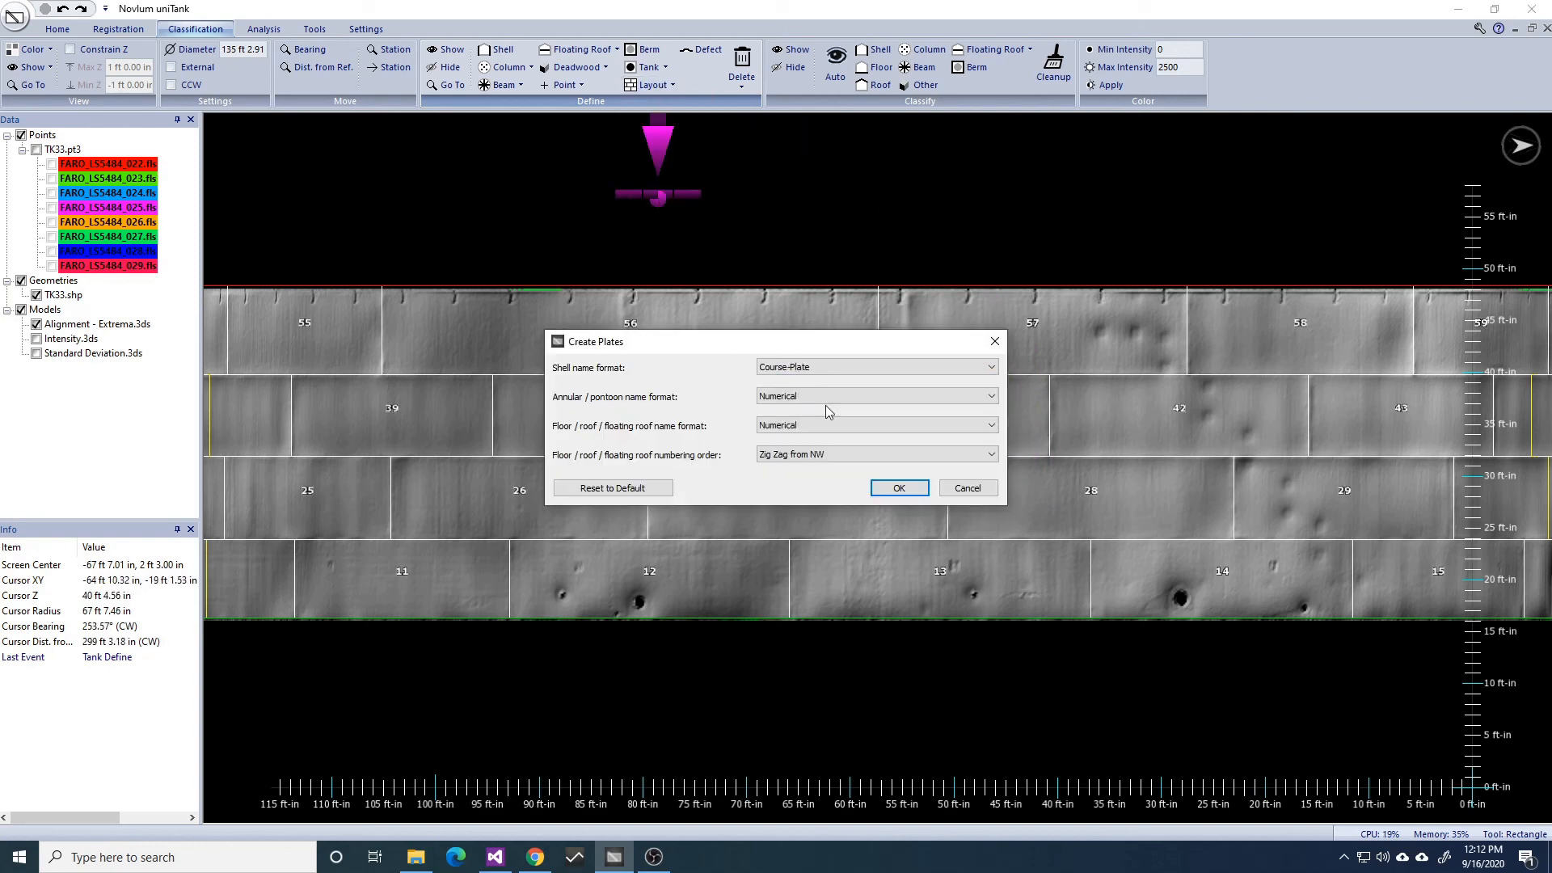
pyautogui.click(899, 488)
pyautogui.moveTo(1437, 548); pyautogui.dragTo(1202, 536, button='middle')
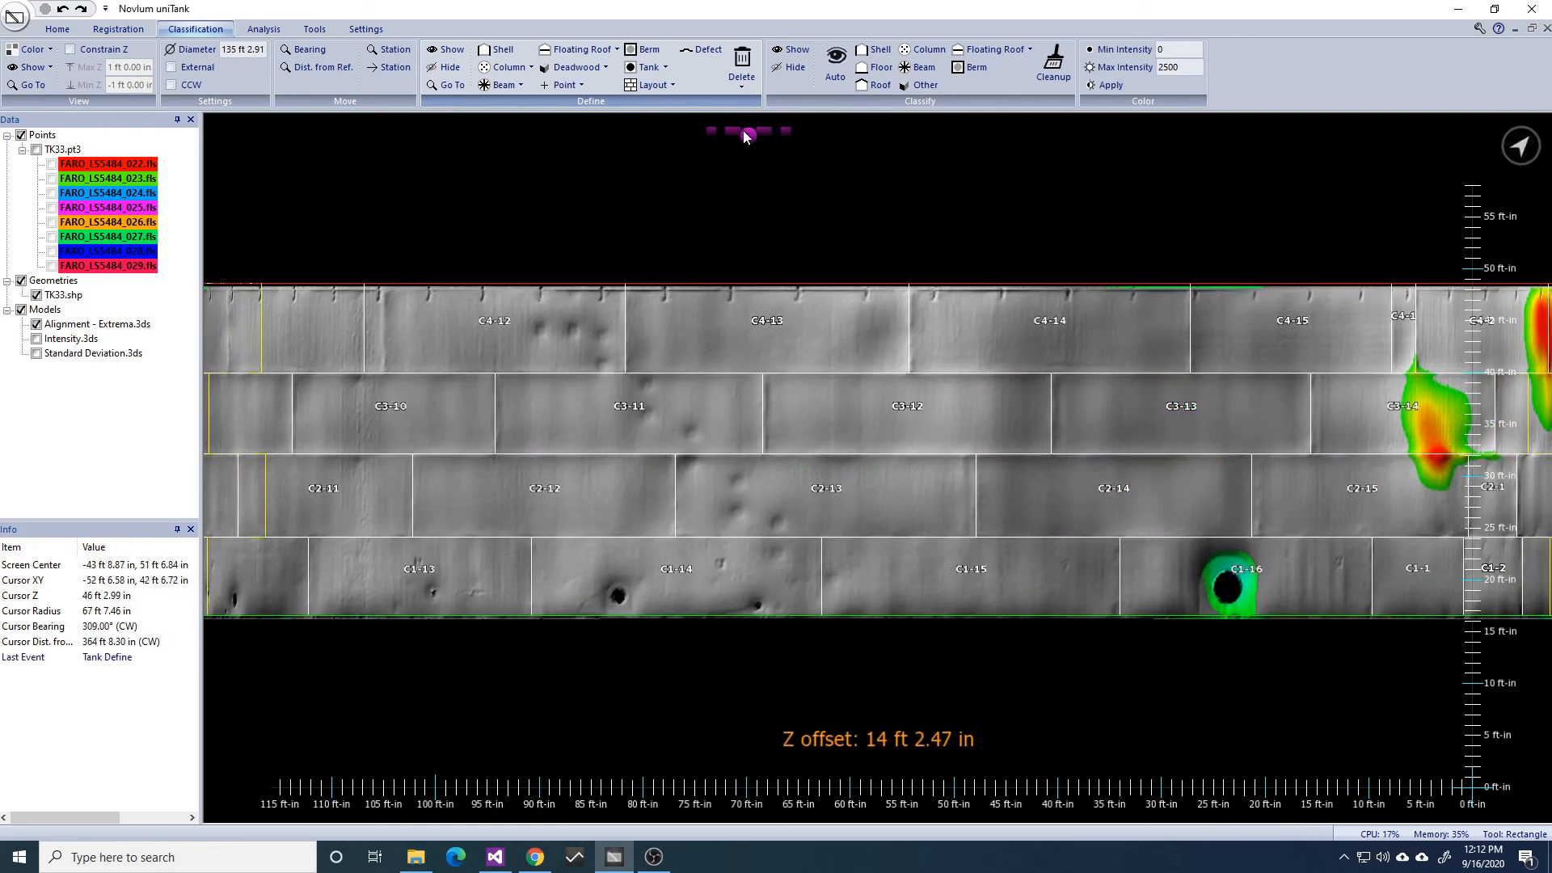
# Step: Open the tank properties for analysis and accept them with 8 ft shell course heights and a fixed roof
pyautogui.click(263, 29)
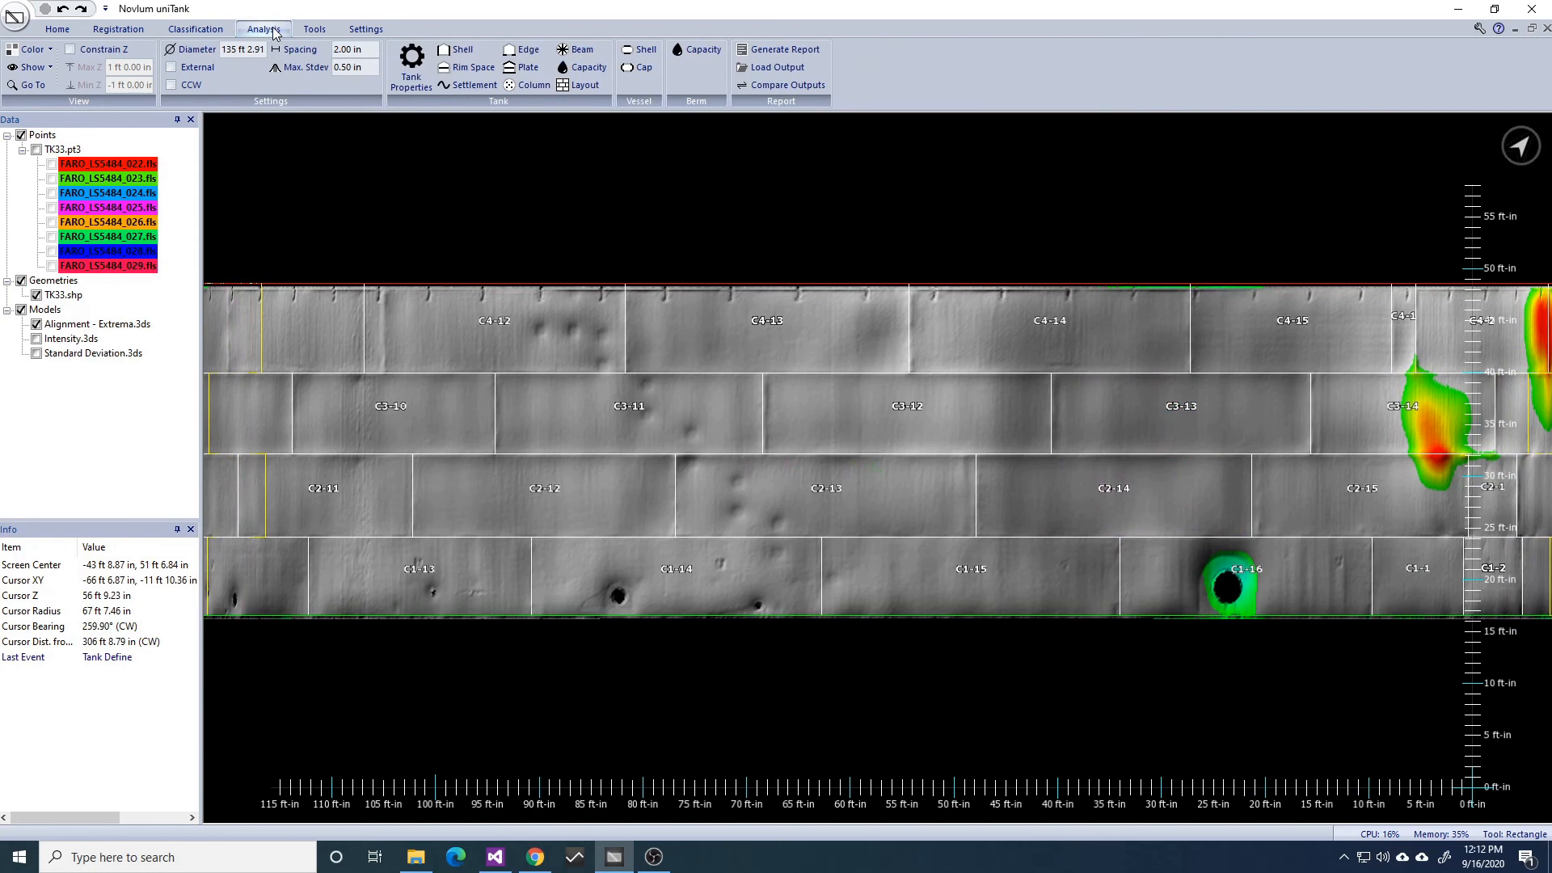
pyautogui.click(422, 73)
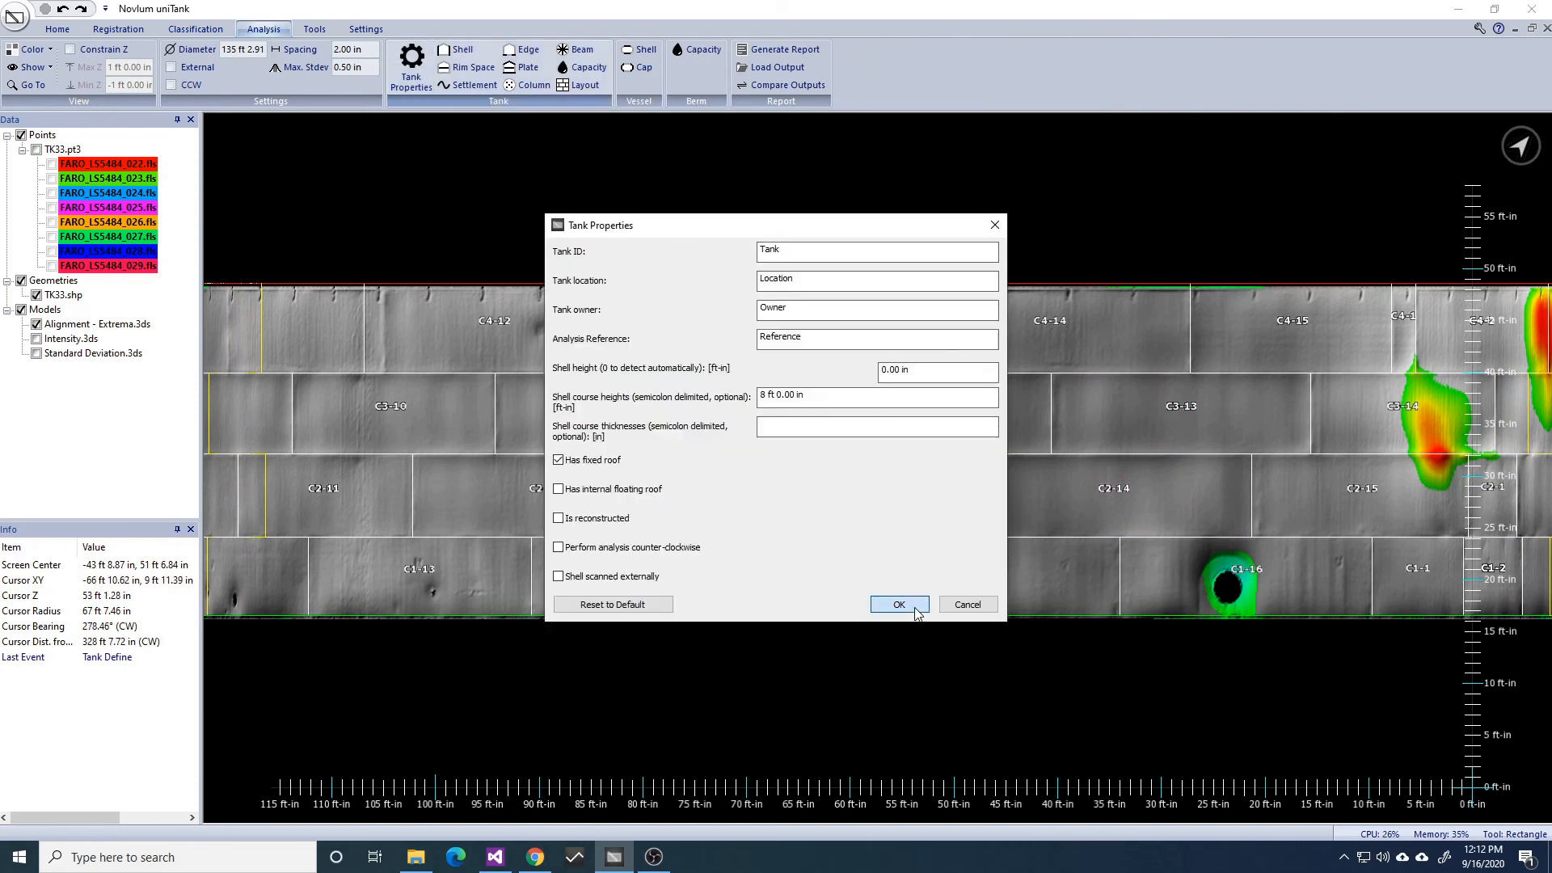
pyautogui.click(899, 605)
# Step: Run the tank Layout analysis with Layout.txt in the Internal folder as the output file, and close the results summary
pyautogui.click(597, 87)
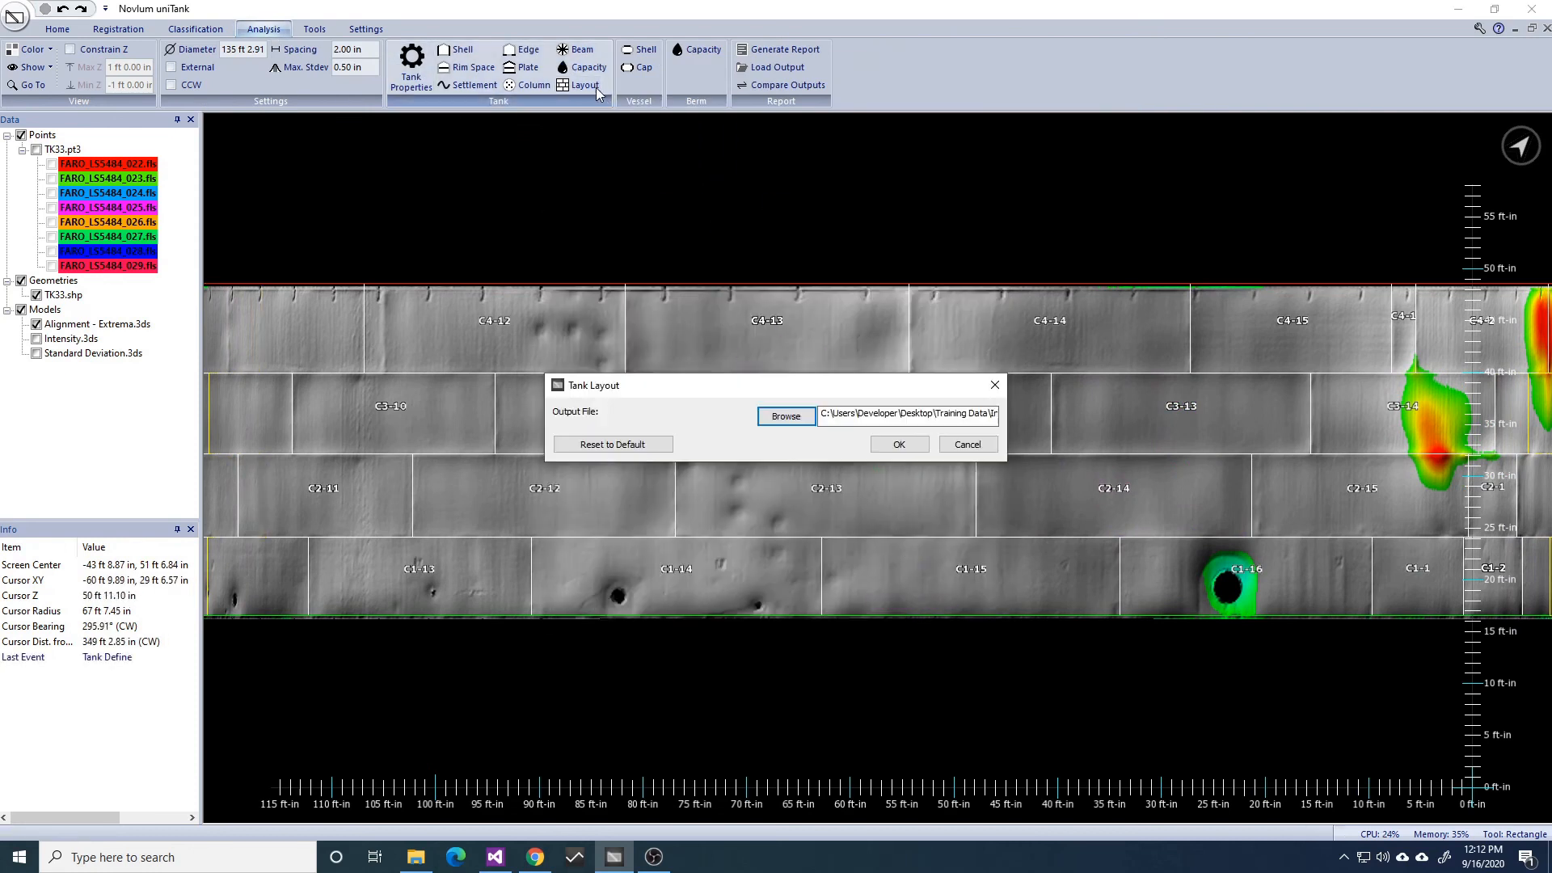
pyautogui.click(802, 414)
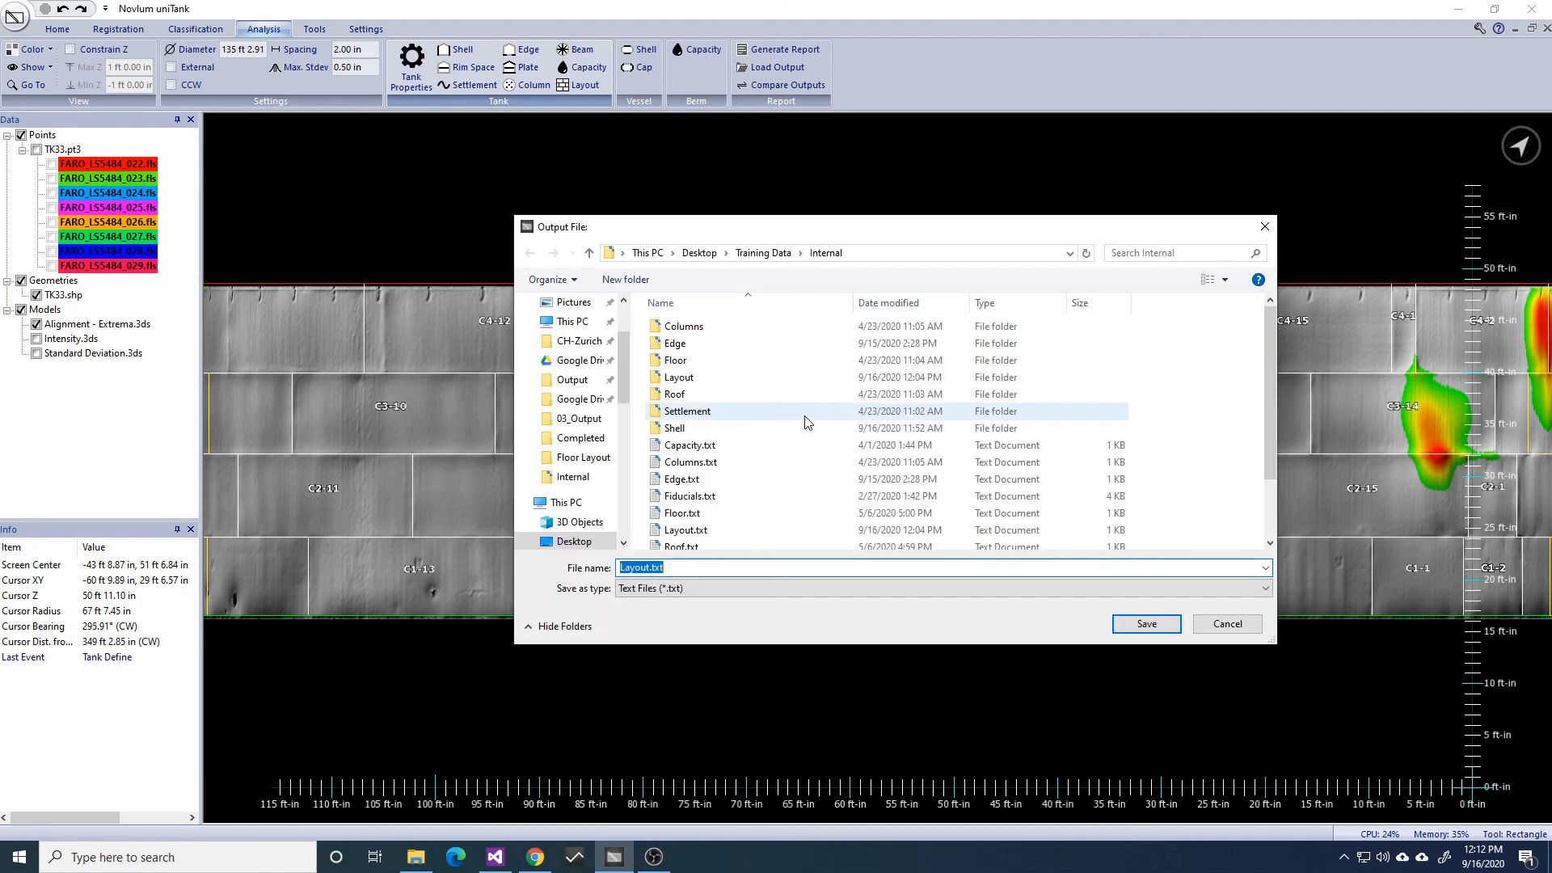
pyautogui.click(1167, 625)
pyautogui.click(828, 431)
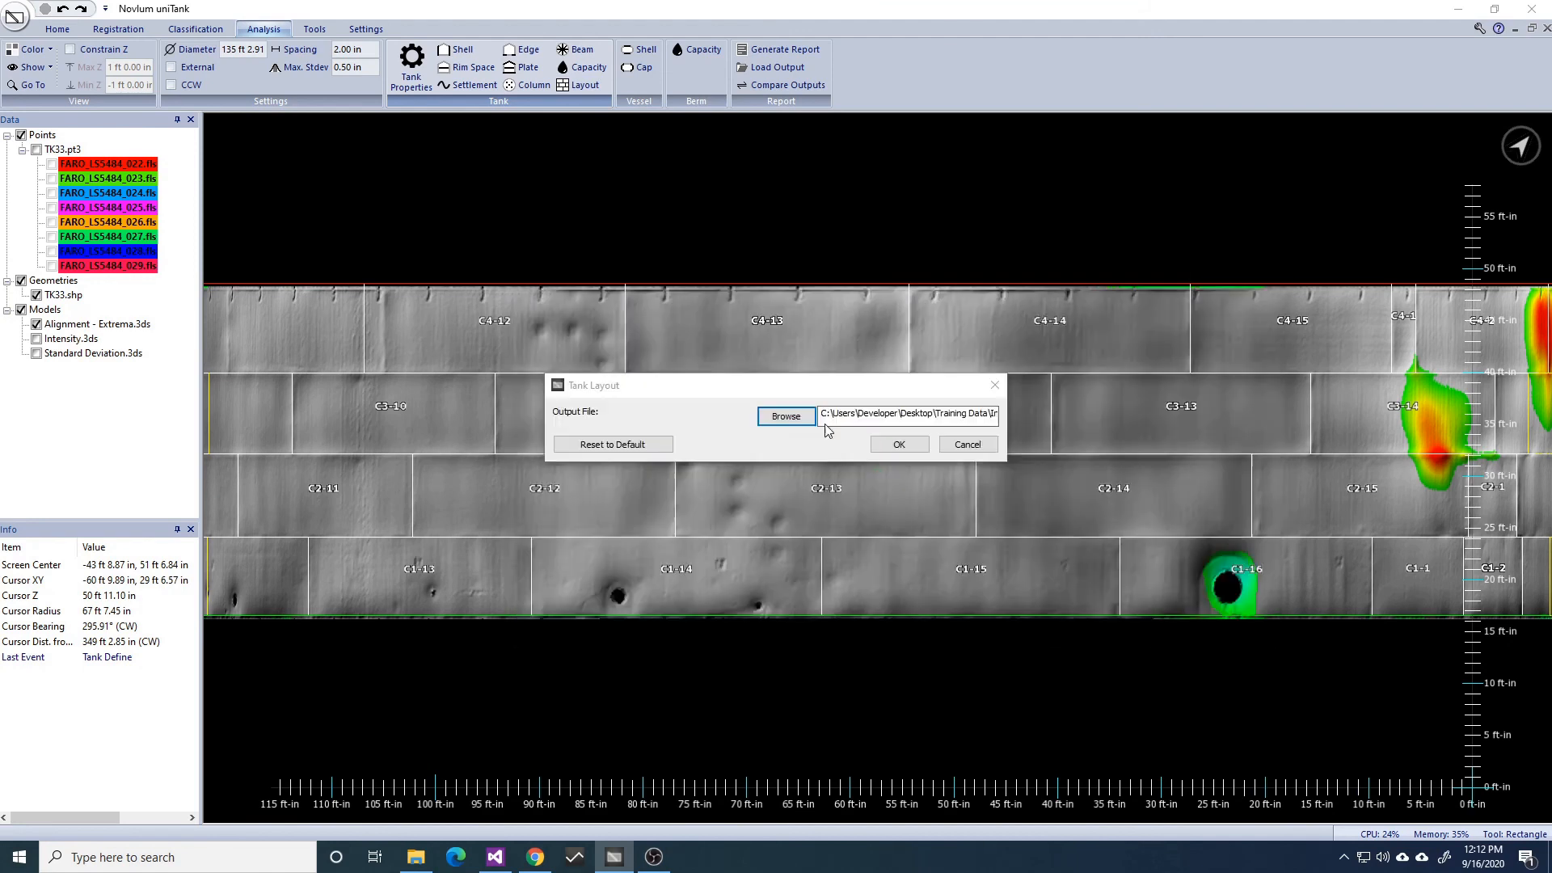
pyautogui.click(917, 449)
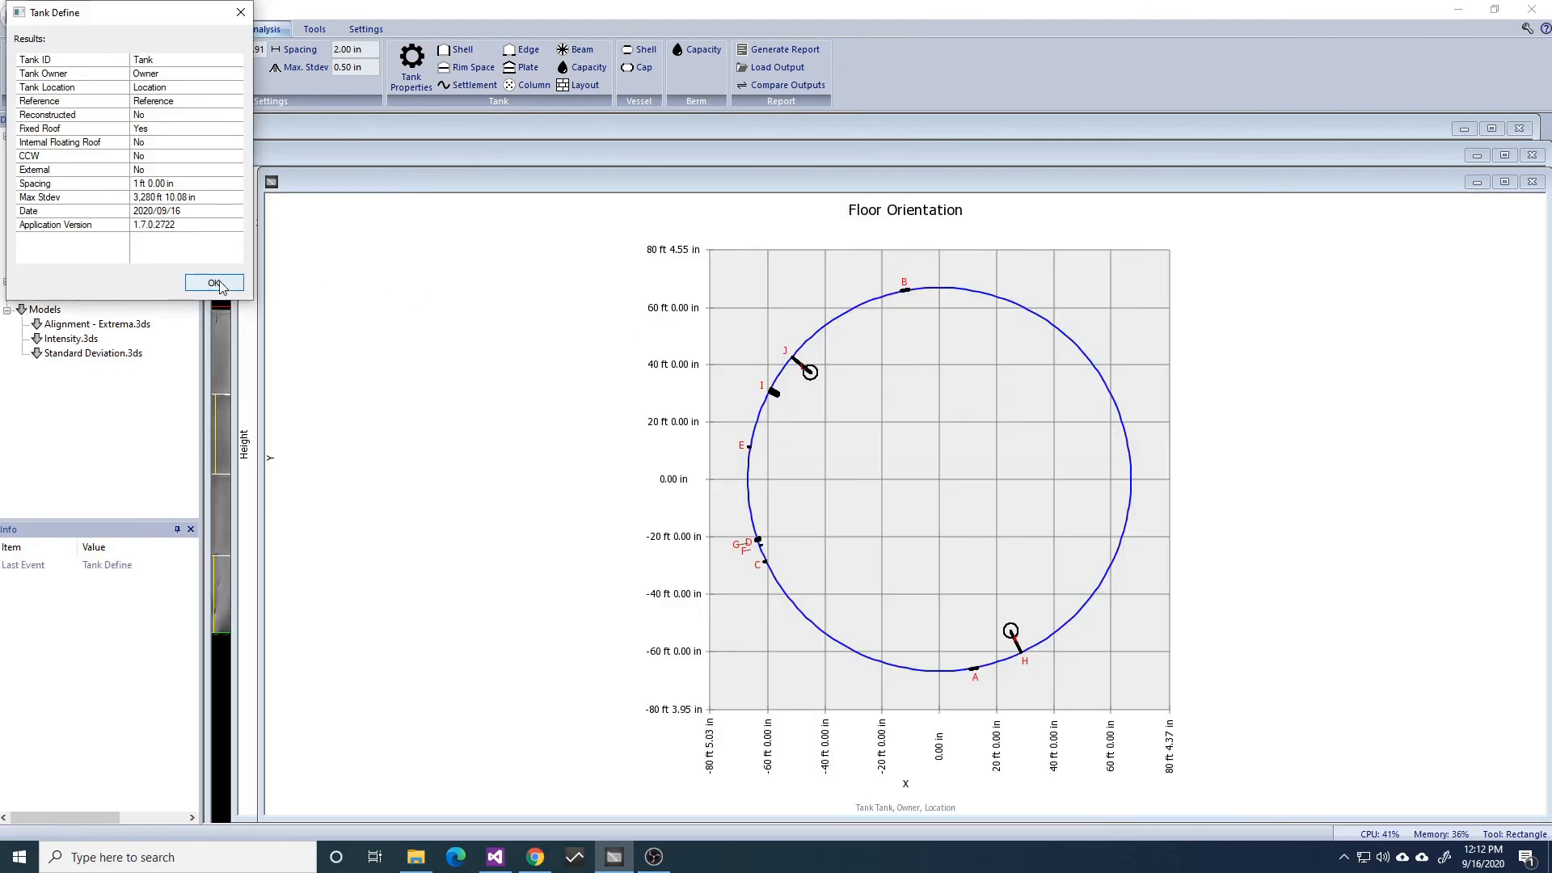
pyautogui.click(232, 285)
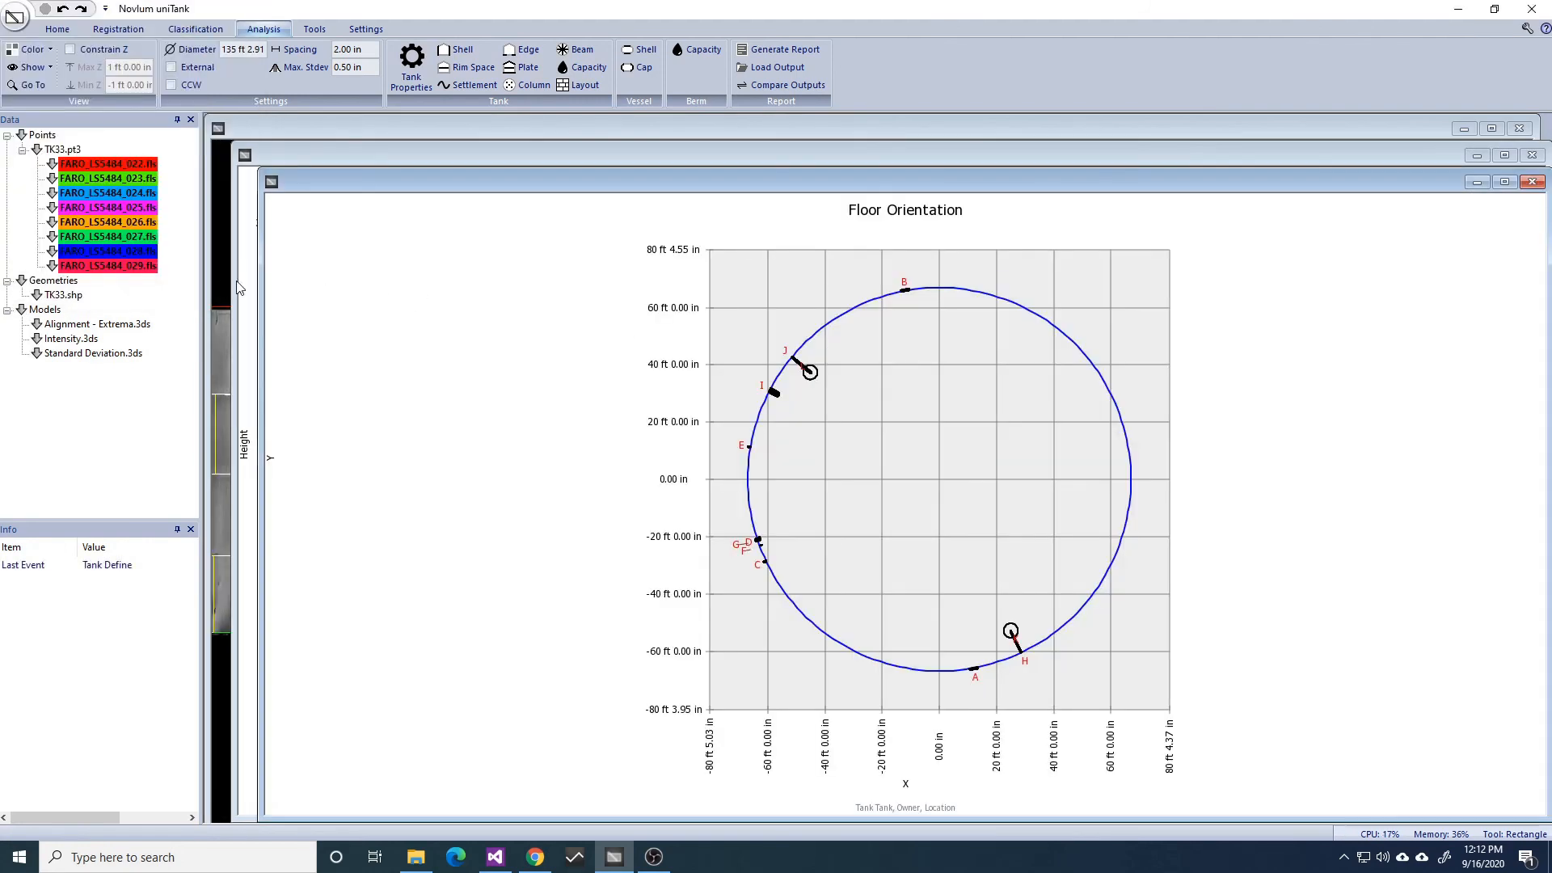
# Step: Switch to File Explorer and open Shell Plates.png from the Layout output folder to view the shell plate drawing
pyautogui.click(416, 857)
pyautogui.click(456, 455)
pyautogui.doubleClick(457, 459)
pyautogui.scroll(-2, 481, 586)
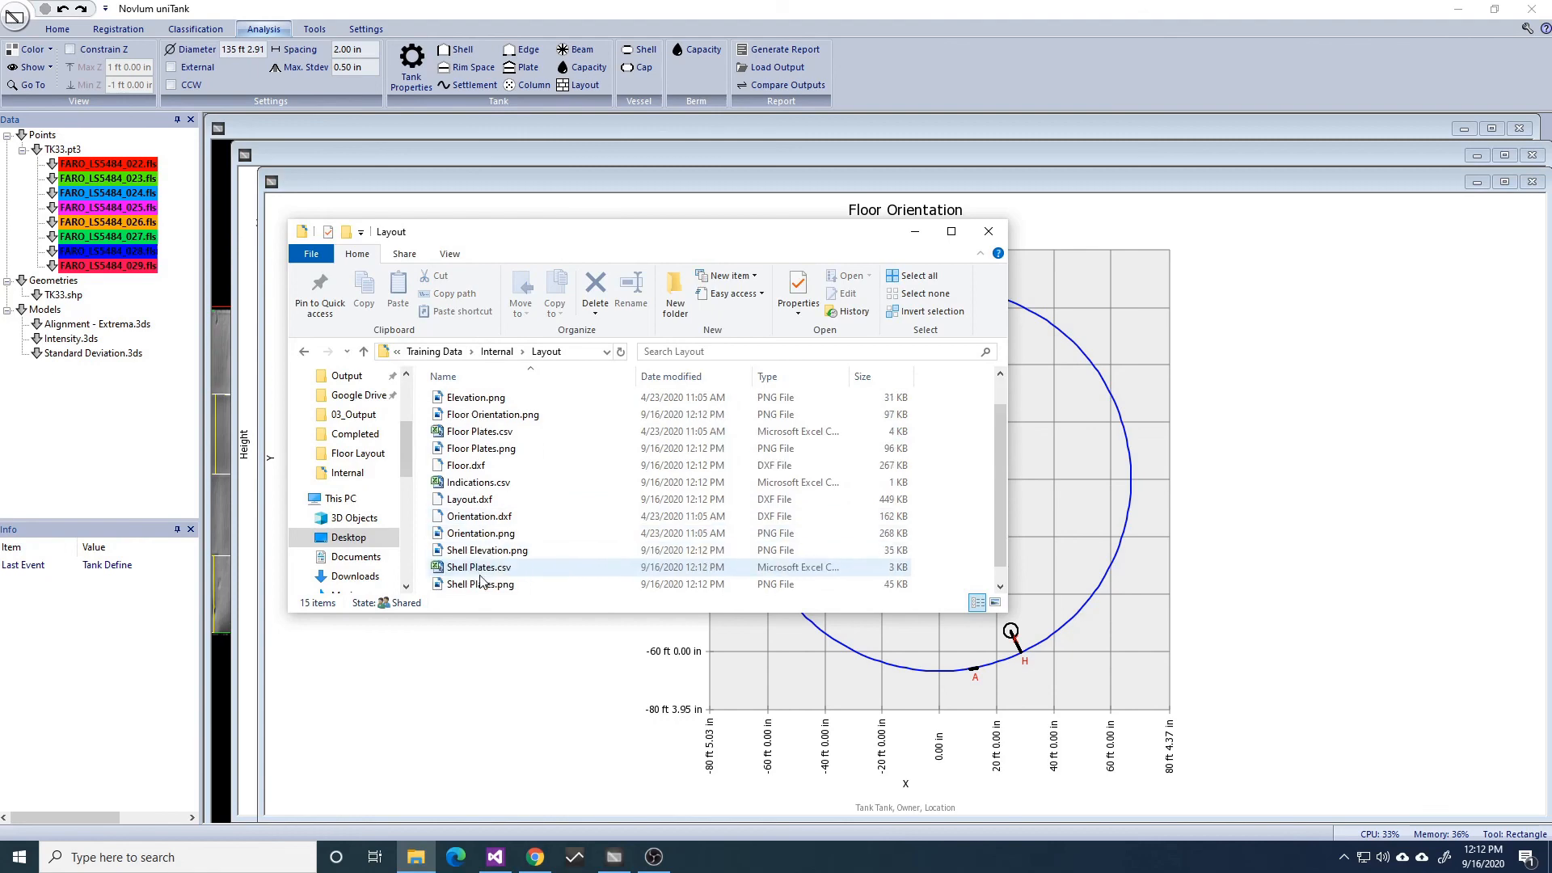
pyautogui.doubleClick(482, 587)
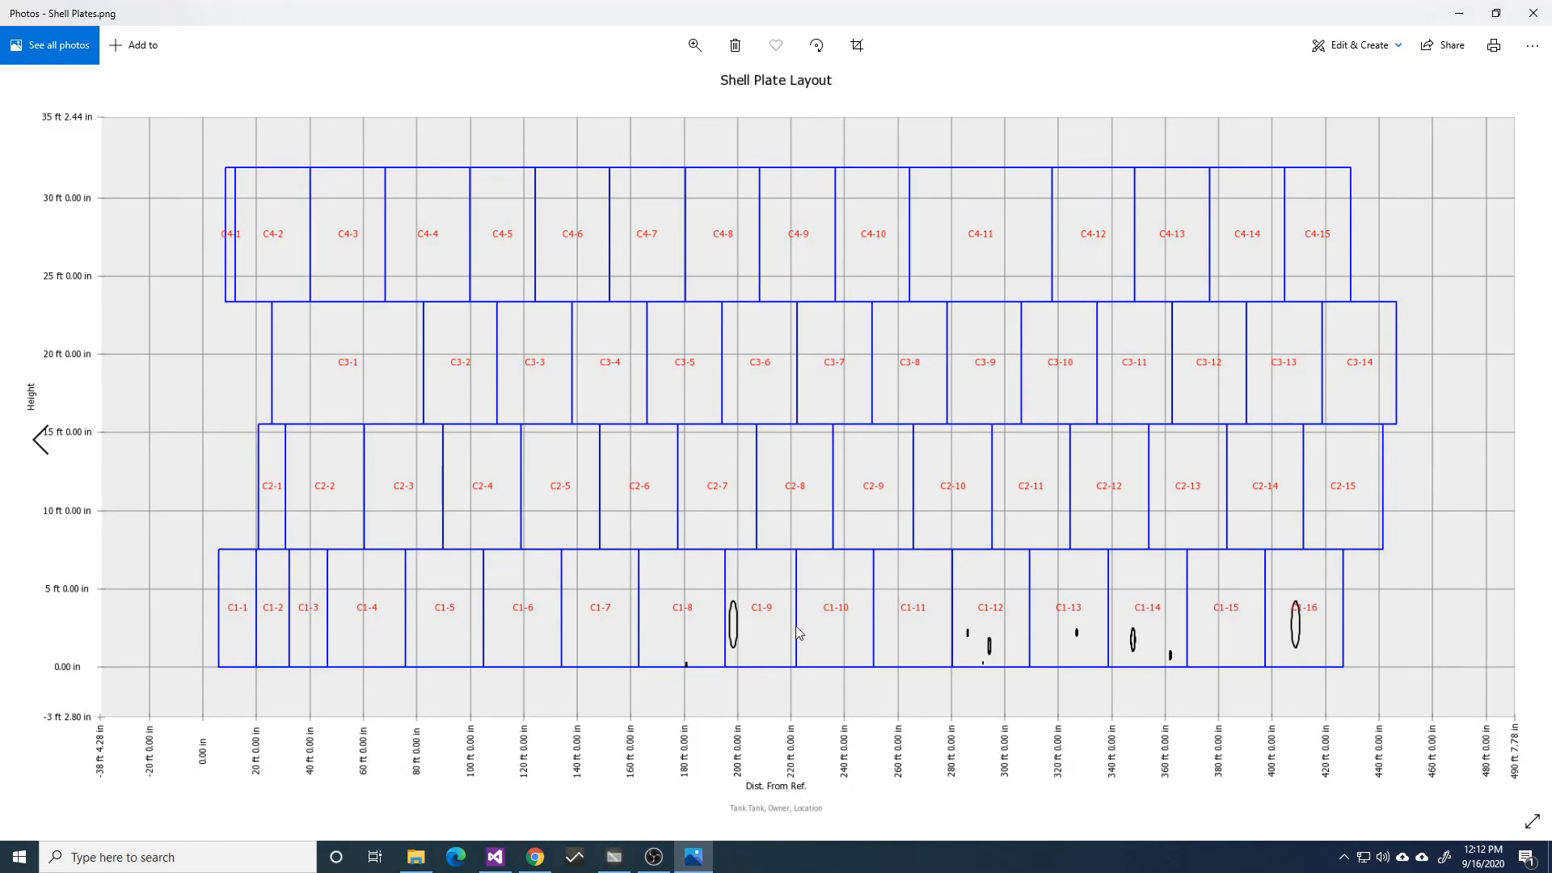
# Step: Open Shell Plates.csv from the Layout output folder in Excel and look through the listed plates
pyautogui.click(416, 857)
pyautogui.click(497, 571)
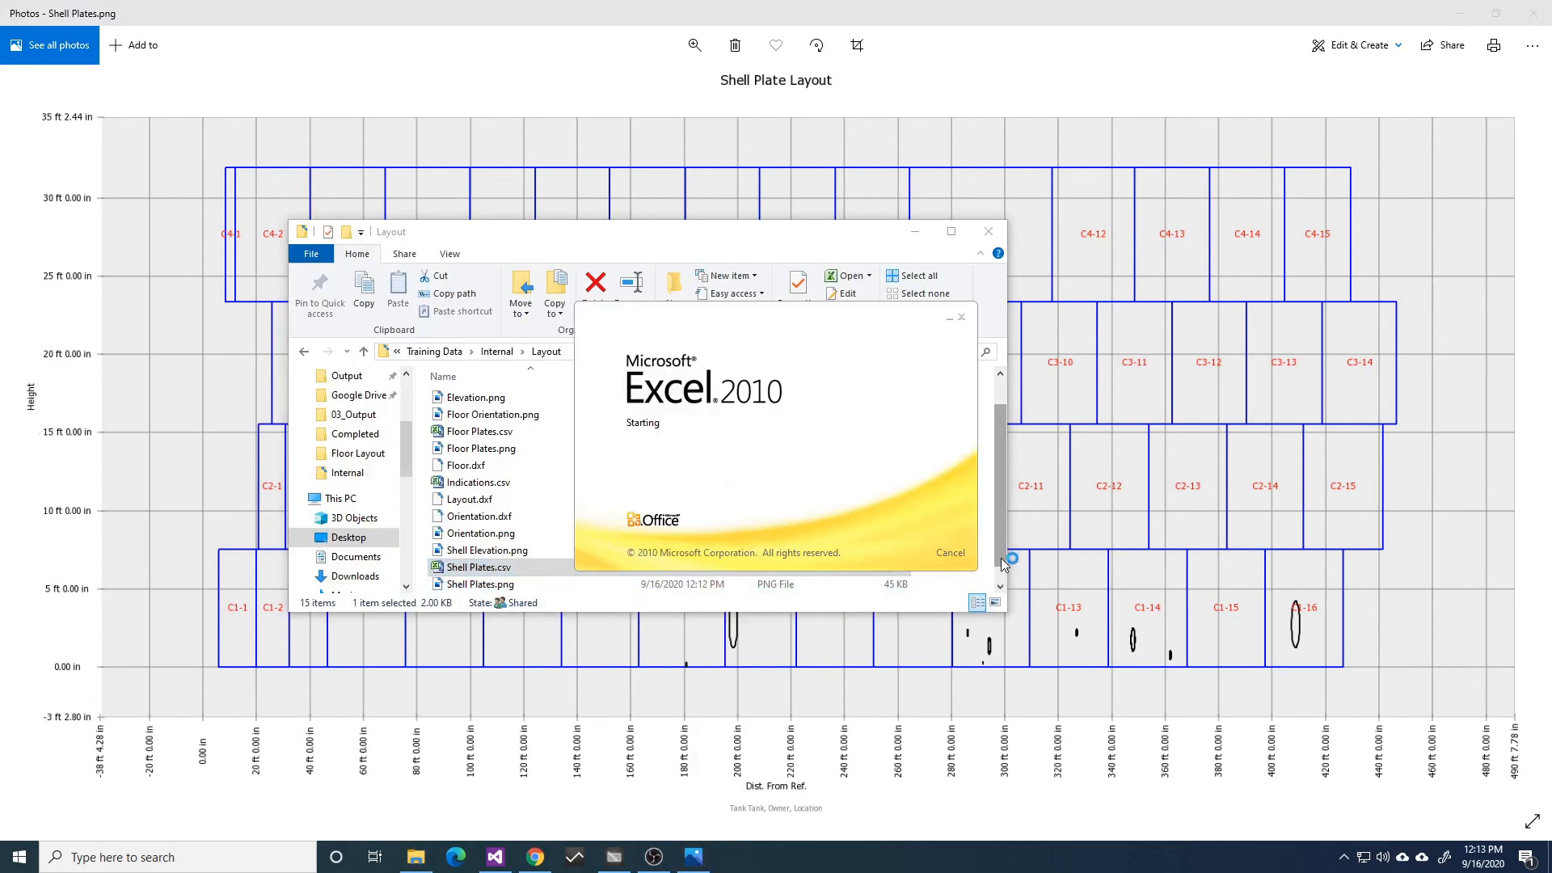
pyautogui.scroll(-3, 1001, 558)
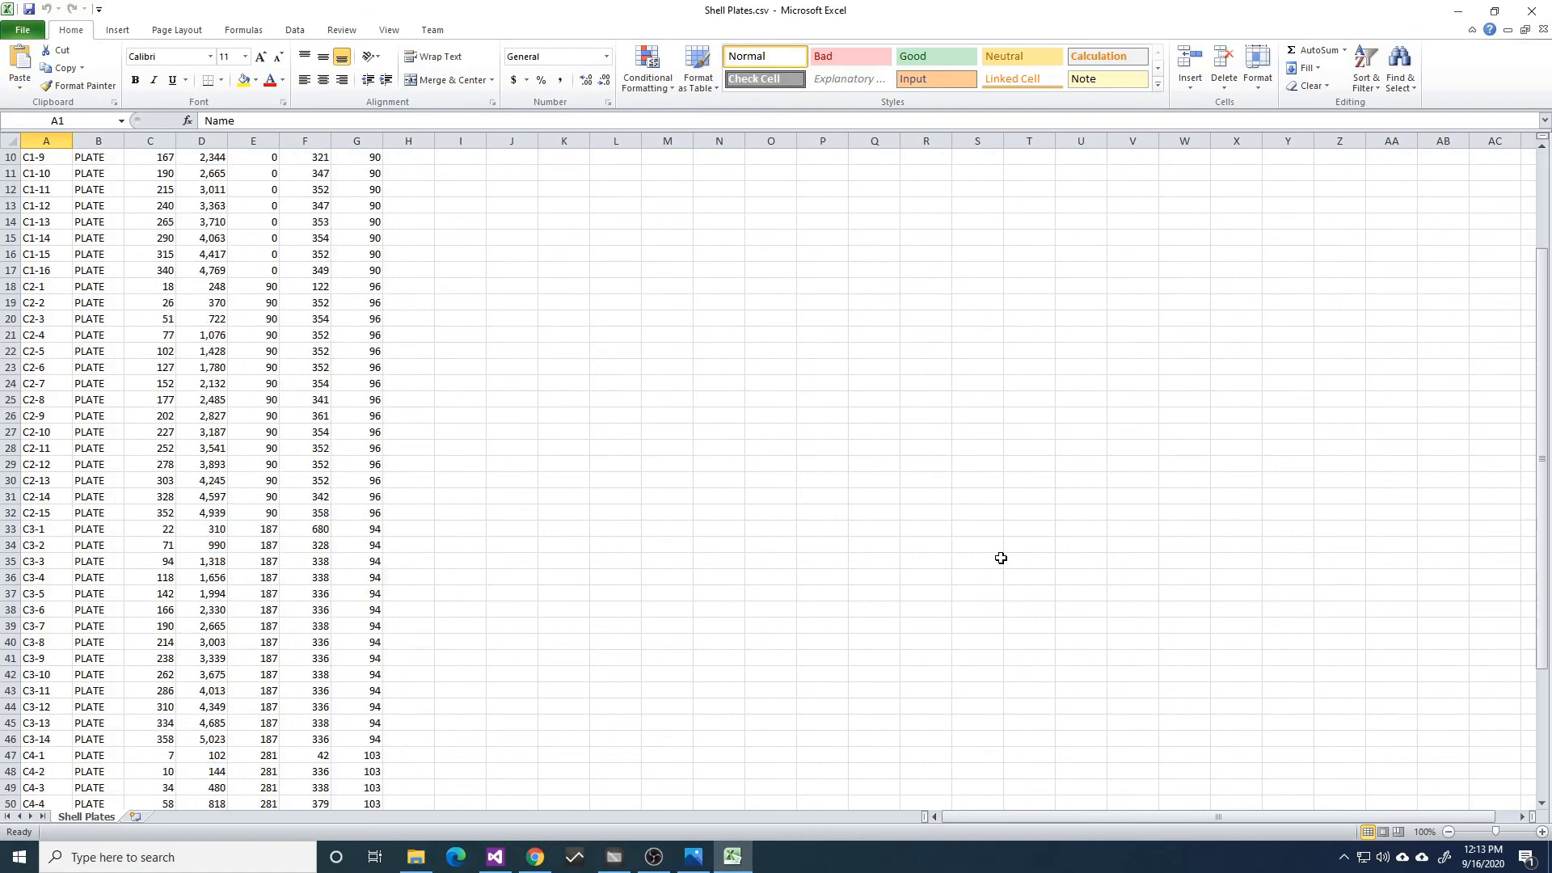
pyautogui.scroll(-3, 1000, 557)
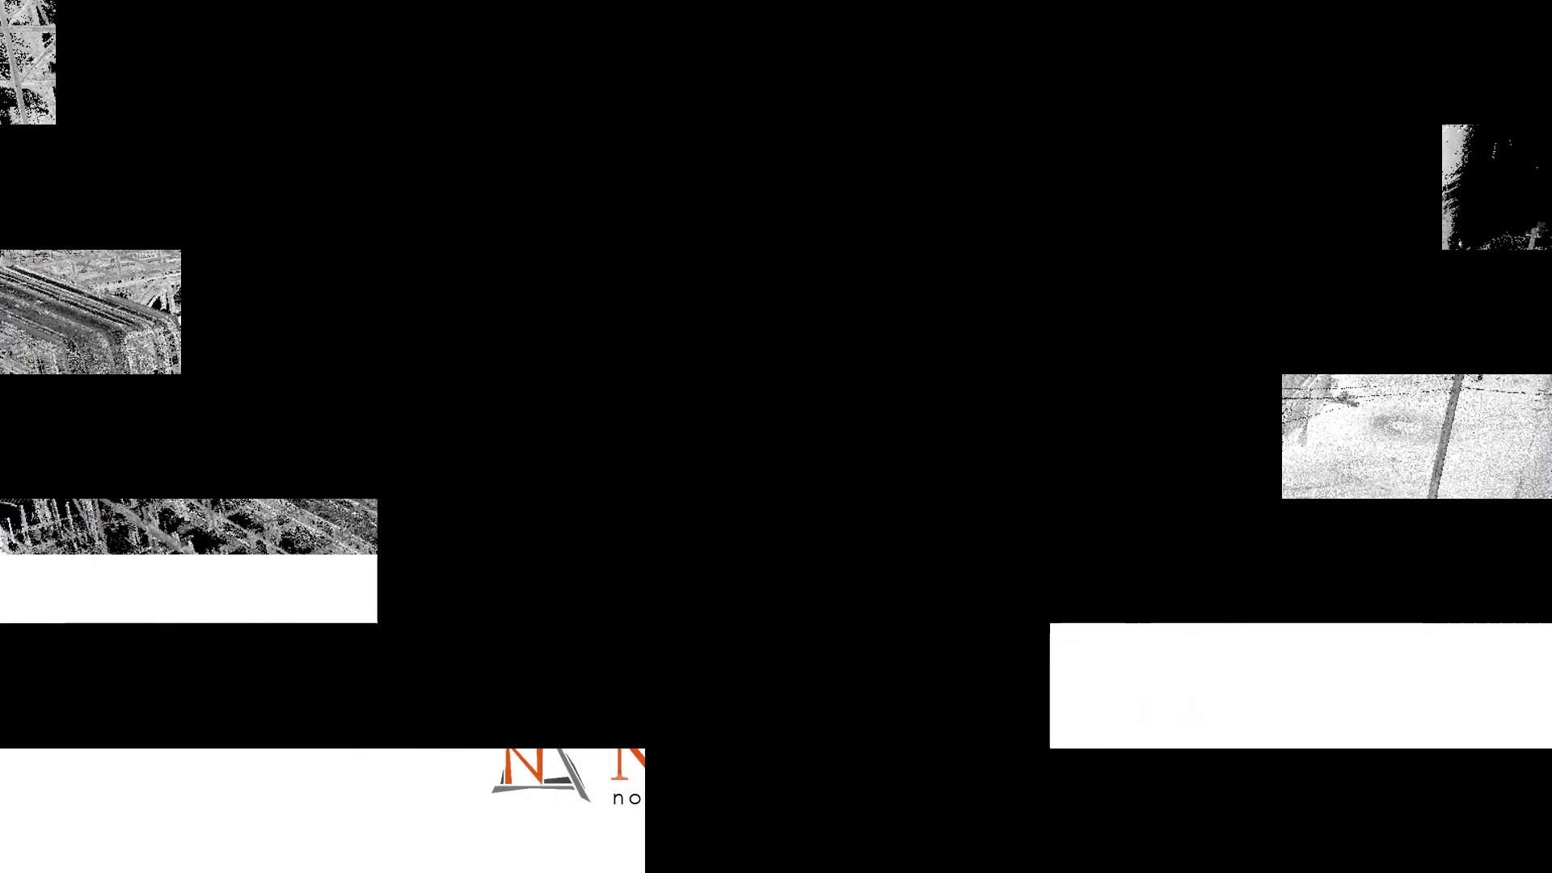